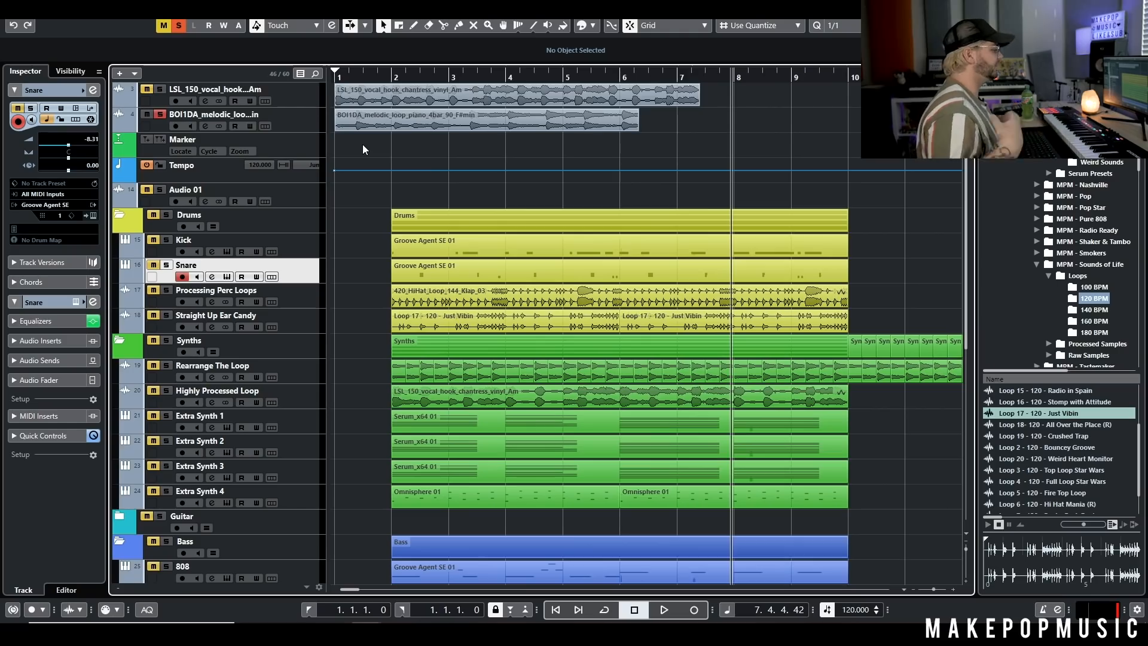
Step: Listen to the soloed BOI1DA melodic piano loop from bar 1
key(g)
key(g)
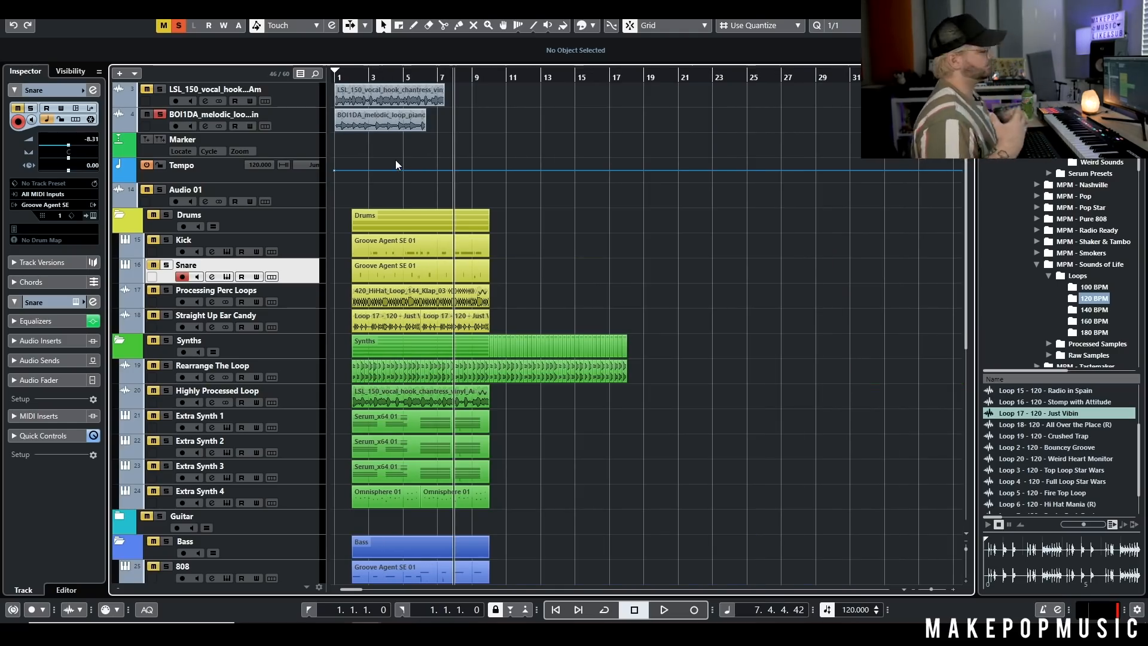
click(161, 113)
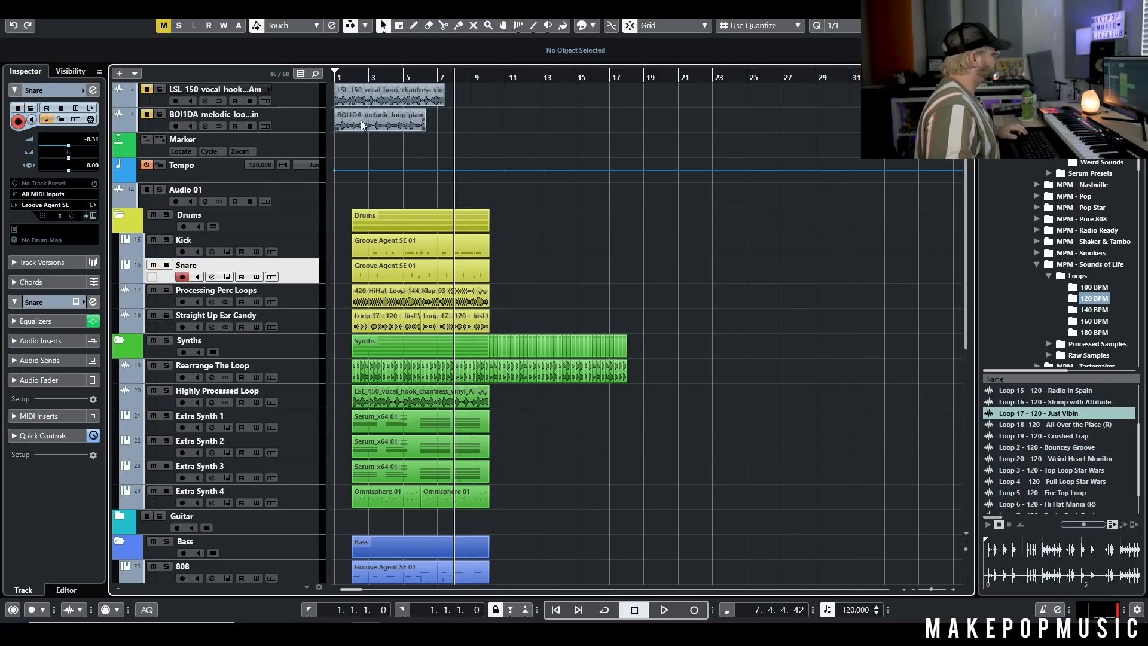
scroll(372, 125, up, 6)
scroll(386, 131, left, 3)
click(157, 116)
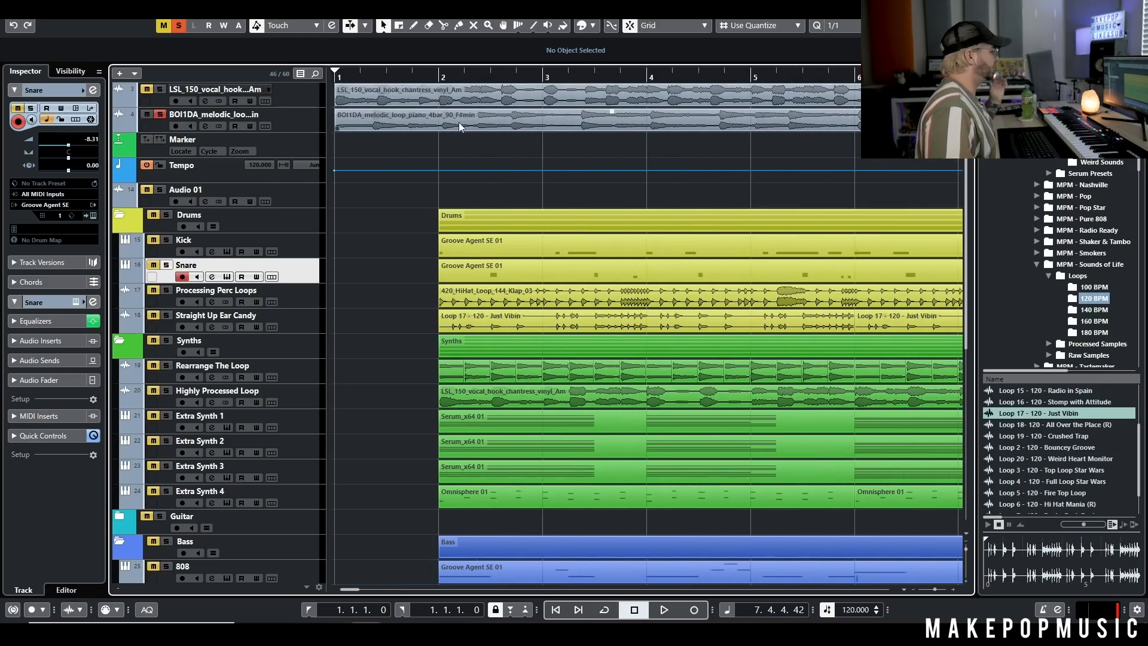
click(420, 81)
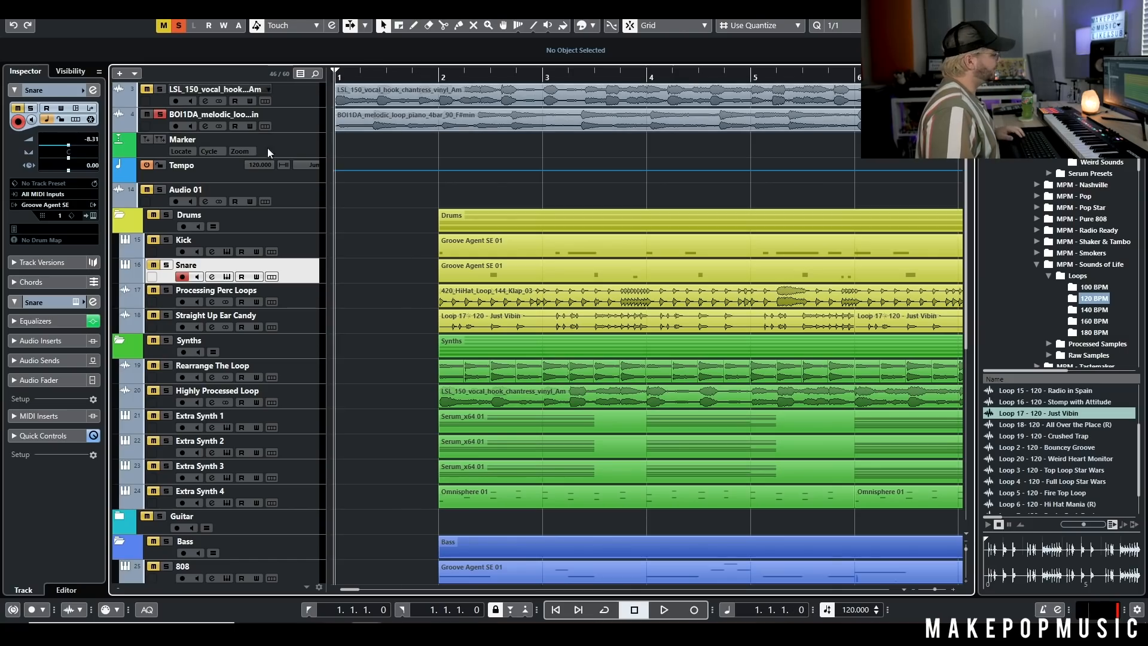
key(g)
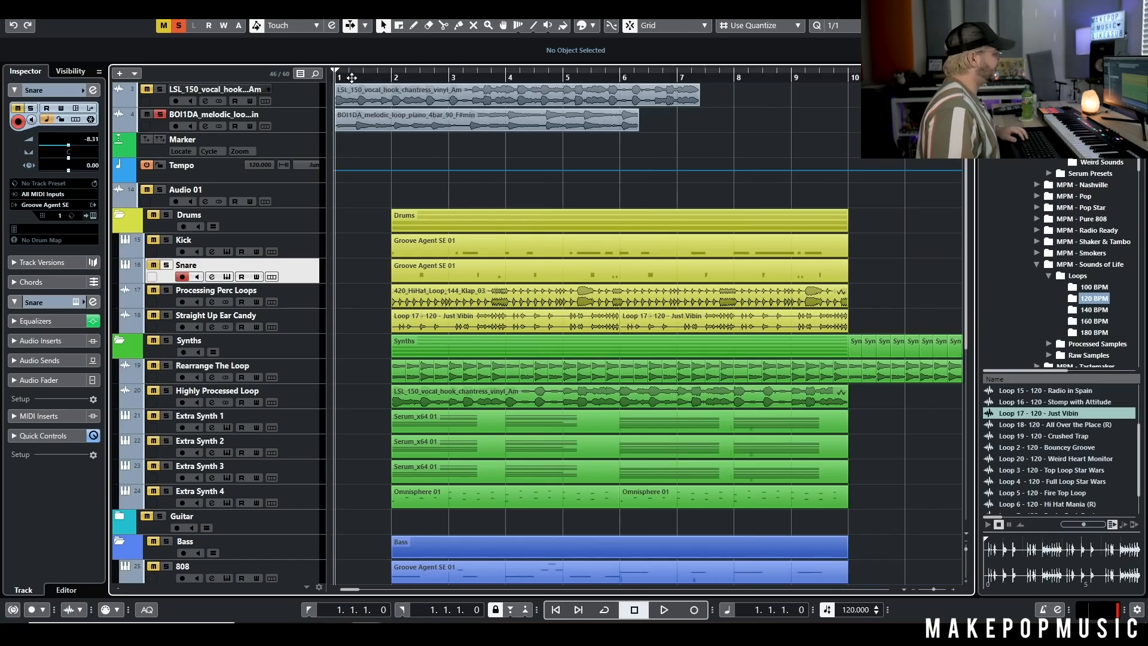
key(space)
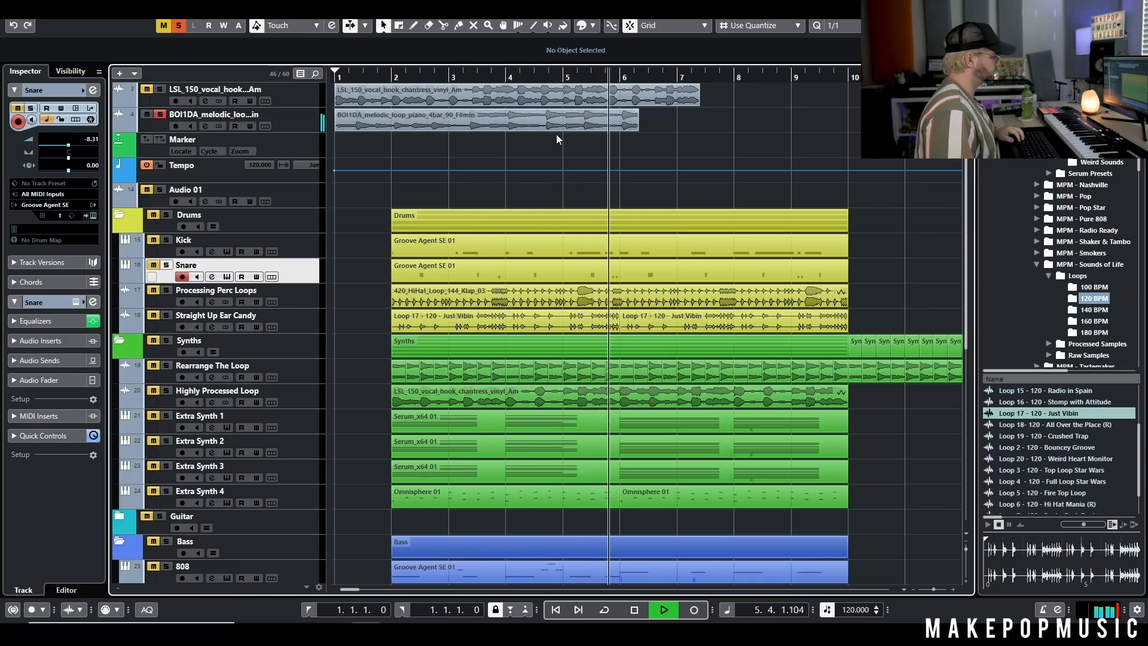
key(space)
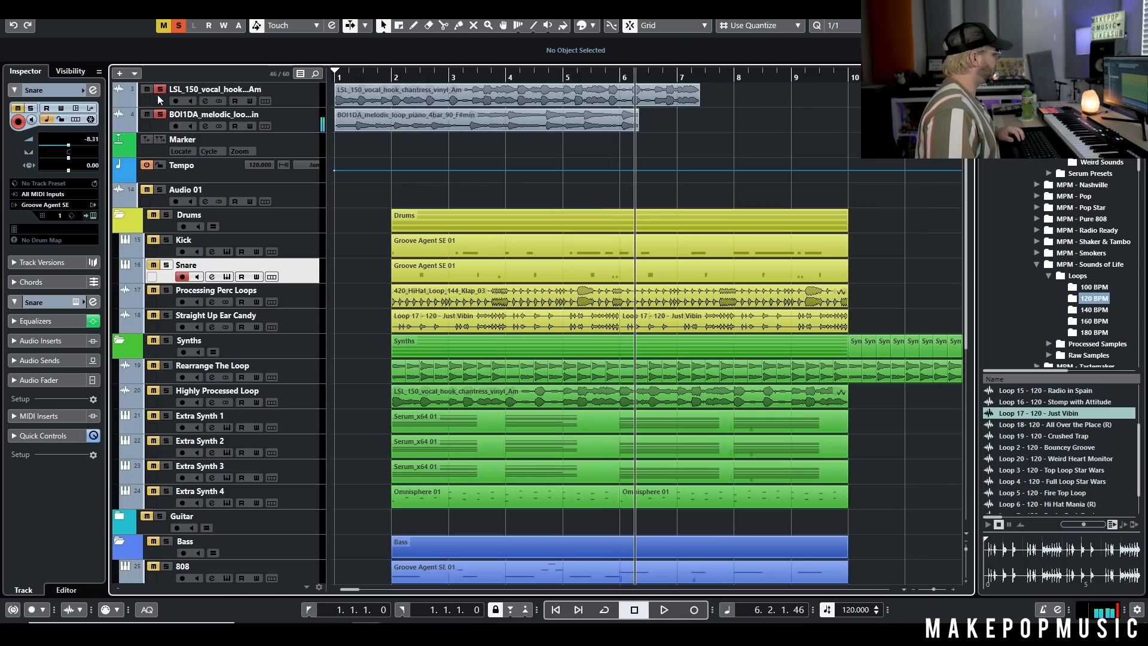
Step: Listen to the LSL_150 vocal hook in solo from bar 1, then turn its solo off
click(355, 75)
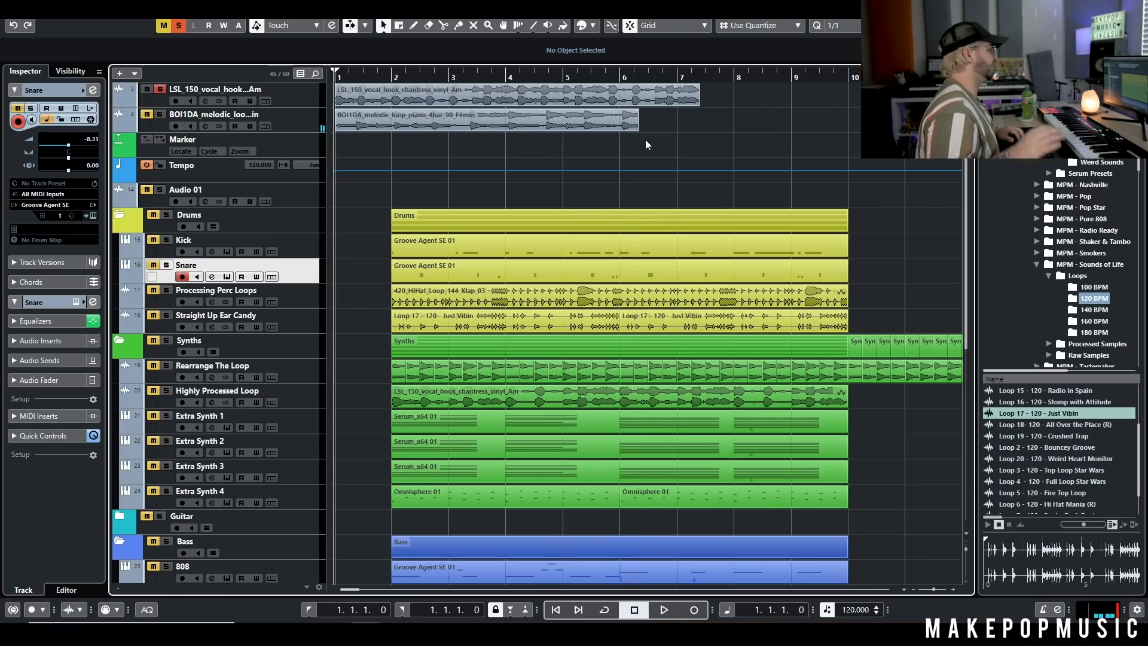
key(space)
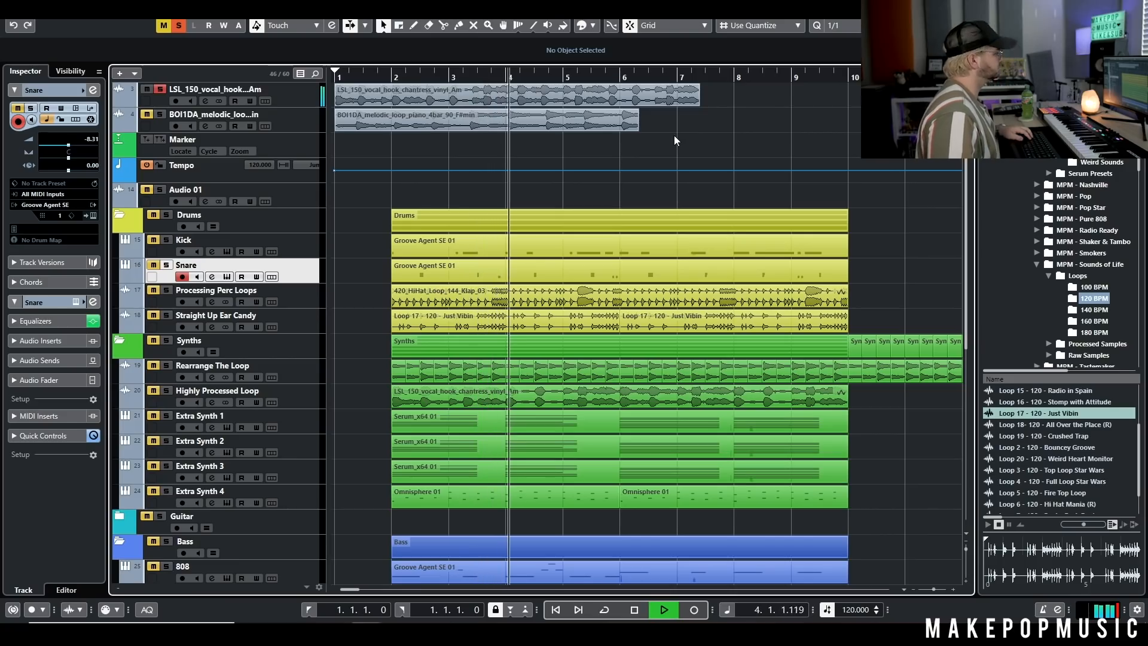
key(space)
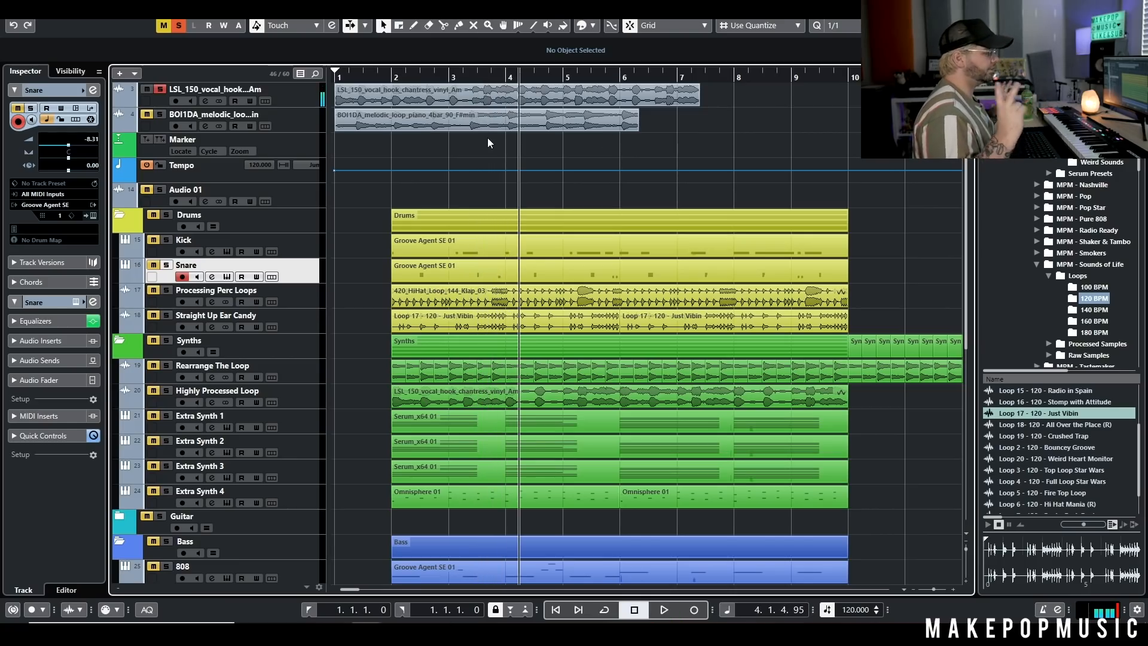
click(160, 89)
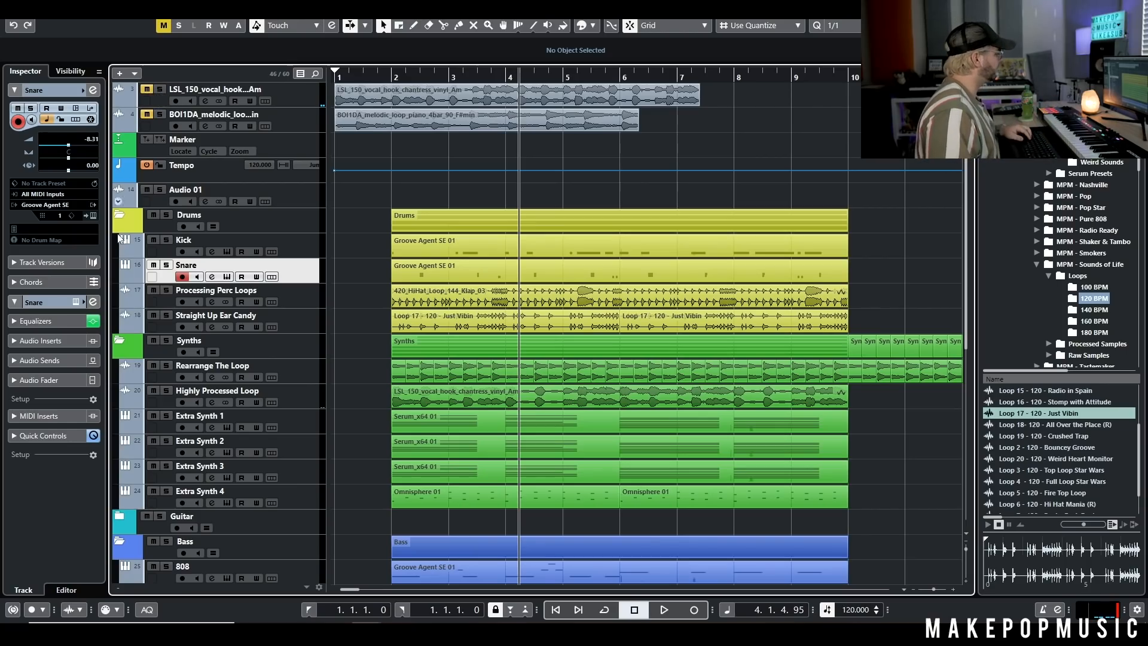
Step: Move the Rearrange The Loop track directly below the BOI1DA melodic loop track and select the BOI1DA track
drag(296, 375, 299, 136)
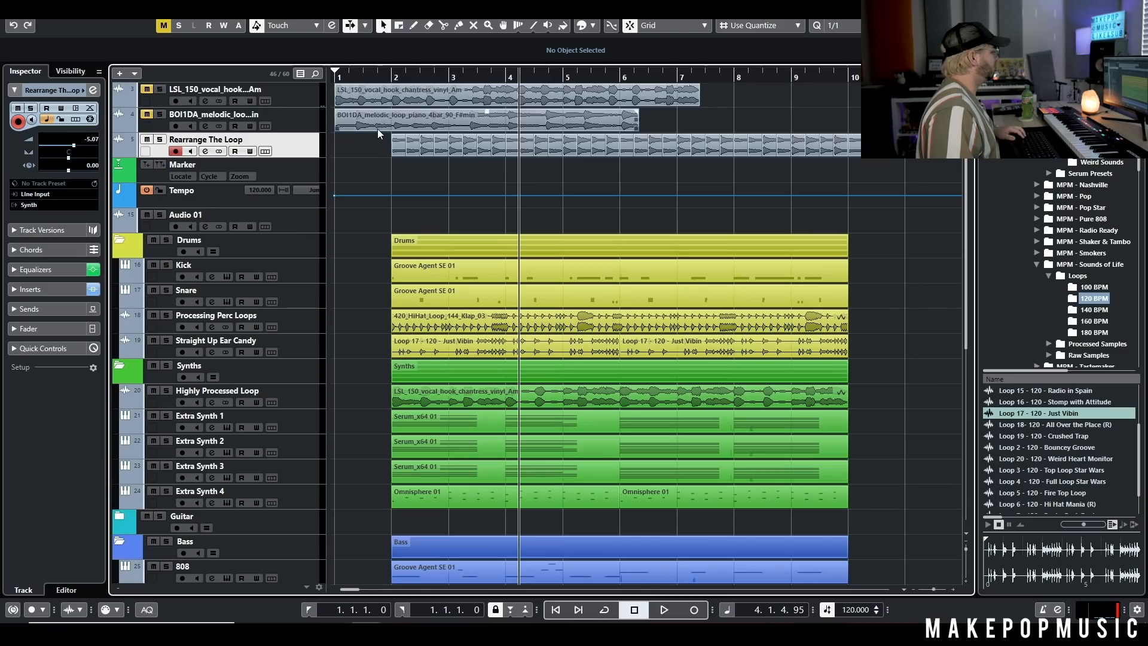
click(299, 120)
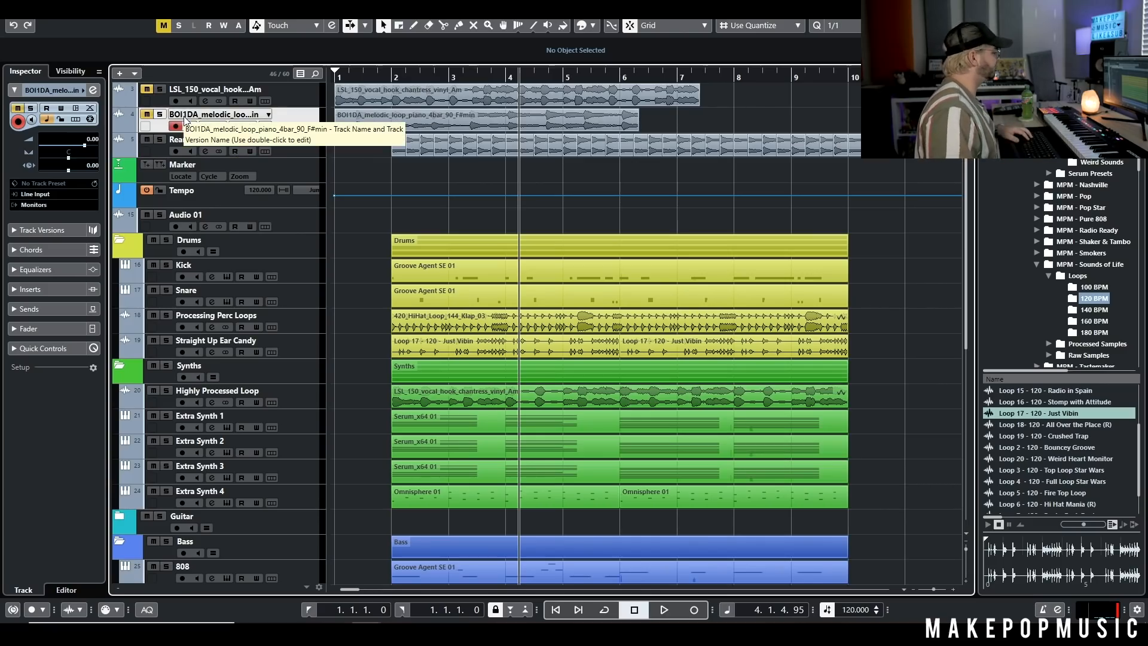
Step: Time-stretch the BOI1DA piano loop to exactly four bars and place its start at bar 2
drag(424, 123, 483, 116)
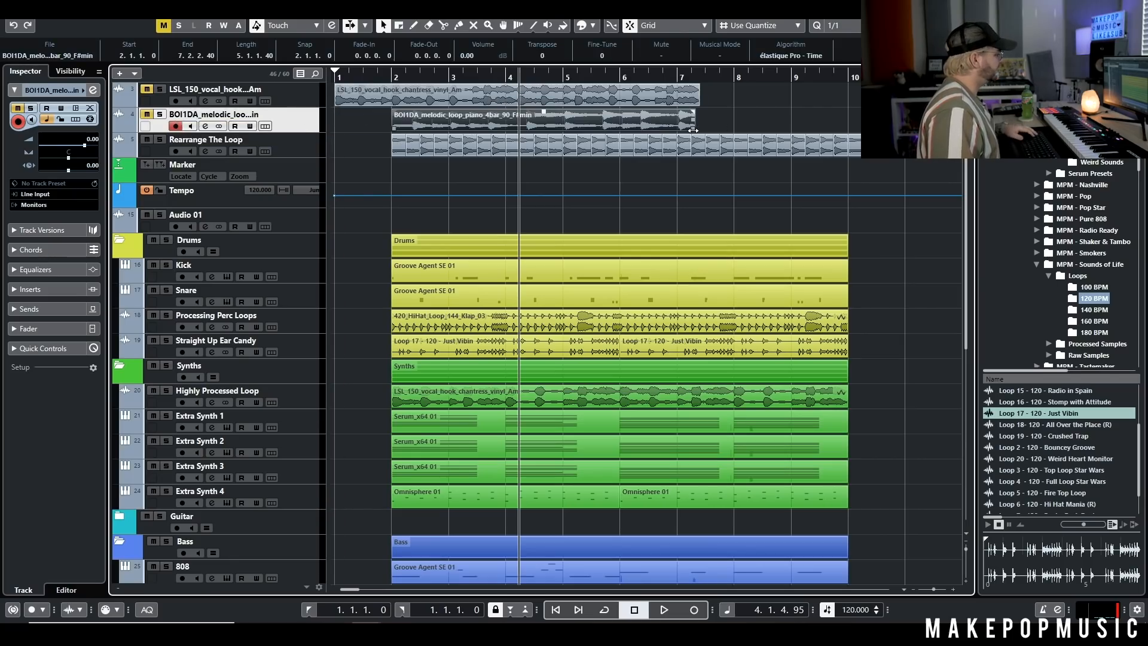
key(1)
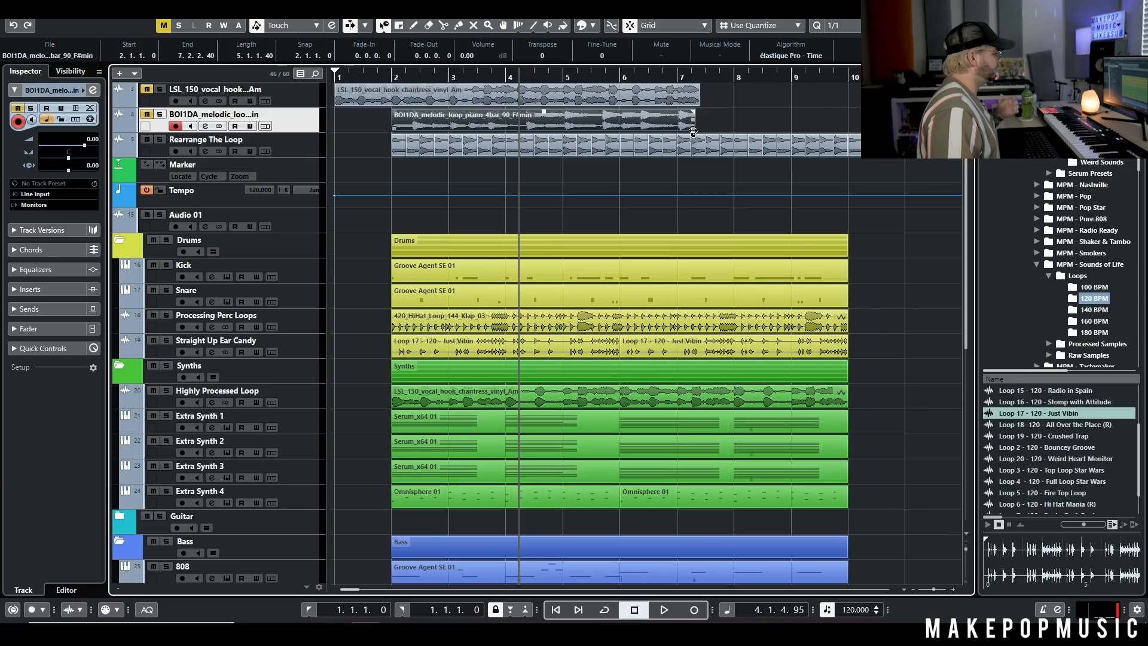
drag(488, 129, 353, 131)
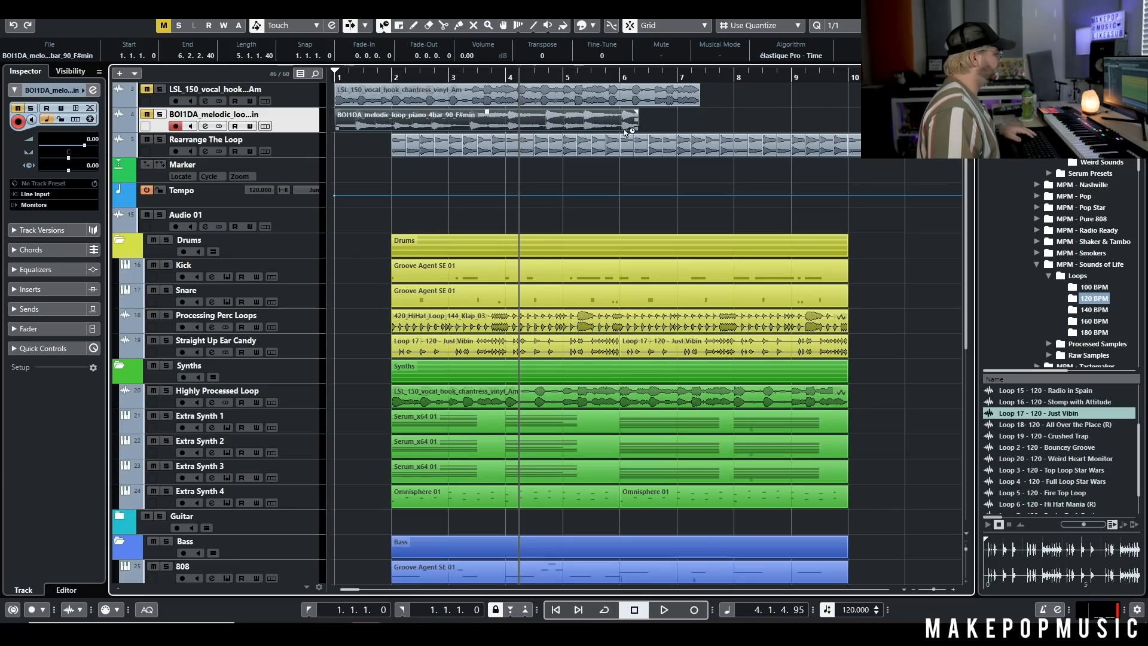
drag(634, 128, 564, 127)
key(1)
drag(444, 120, 526, 119)
key(h)
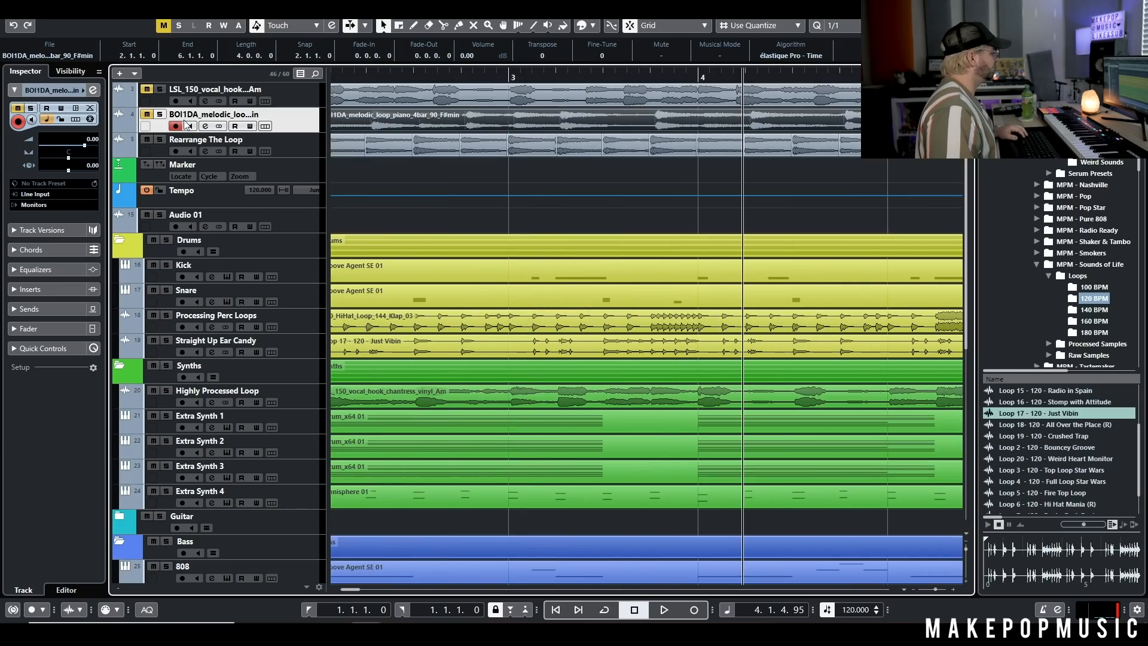
Step: Solo the BOI1DA track, shift its piano event slightly earlier to 1.4.4.69, and trim the event's start to bar 2
click(160, 115)
key(g)
drag(411, 79, 434, 133)
key(space)
scroll(385, 123, up, 3)
key(space)
scroll(442, 126, left, 11)
drag(543, 120, 519, 120)
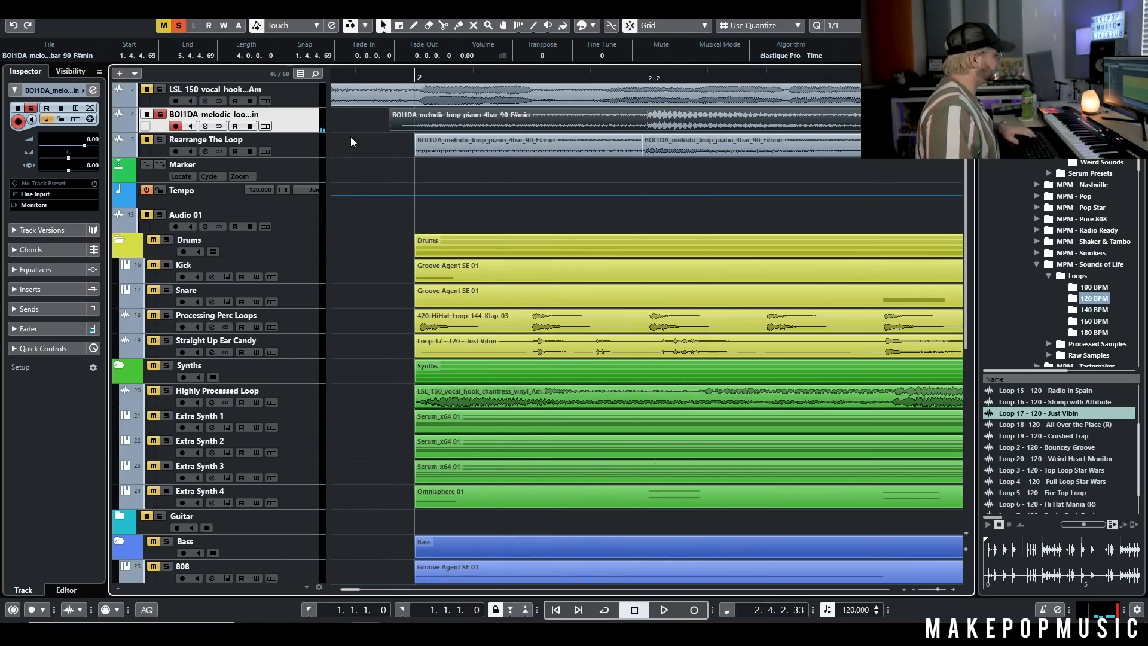
drag(390, 127, 420, 127)
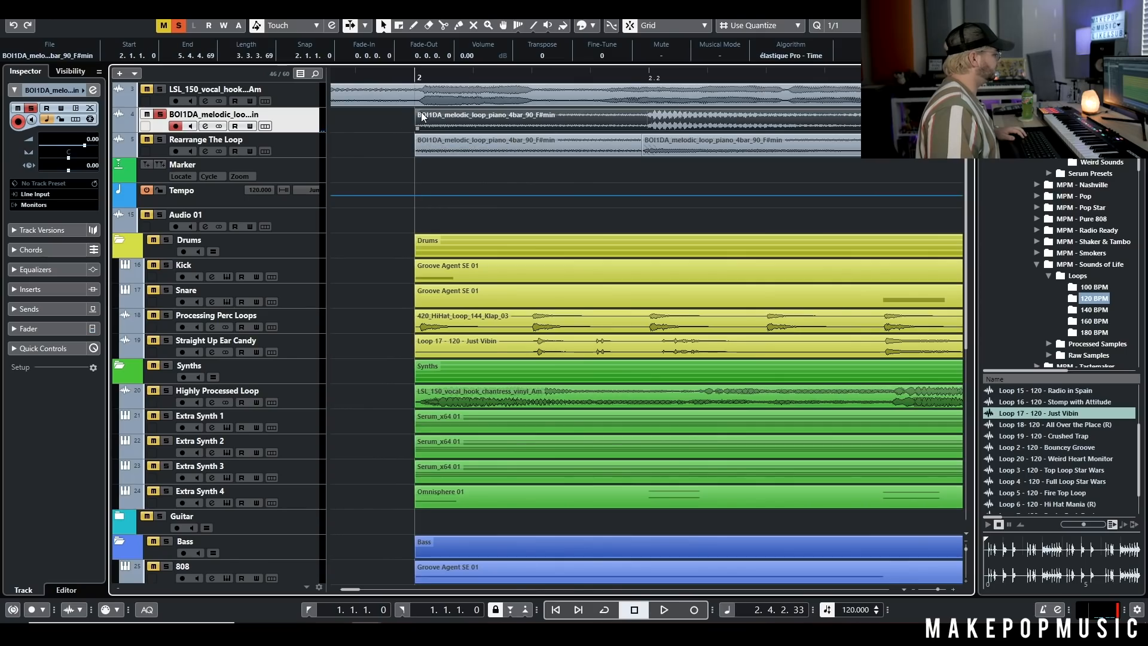
Step: Play the trimmed piano loop from bar 2 with the metronome click on to check its timing
scroll(431, 126, down, 2)
scroll(437, 126, down, 4)
click(430, 75)
scroll(575, 109, down, 3)
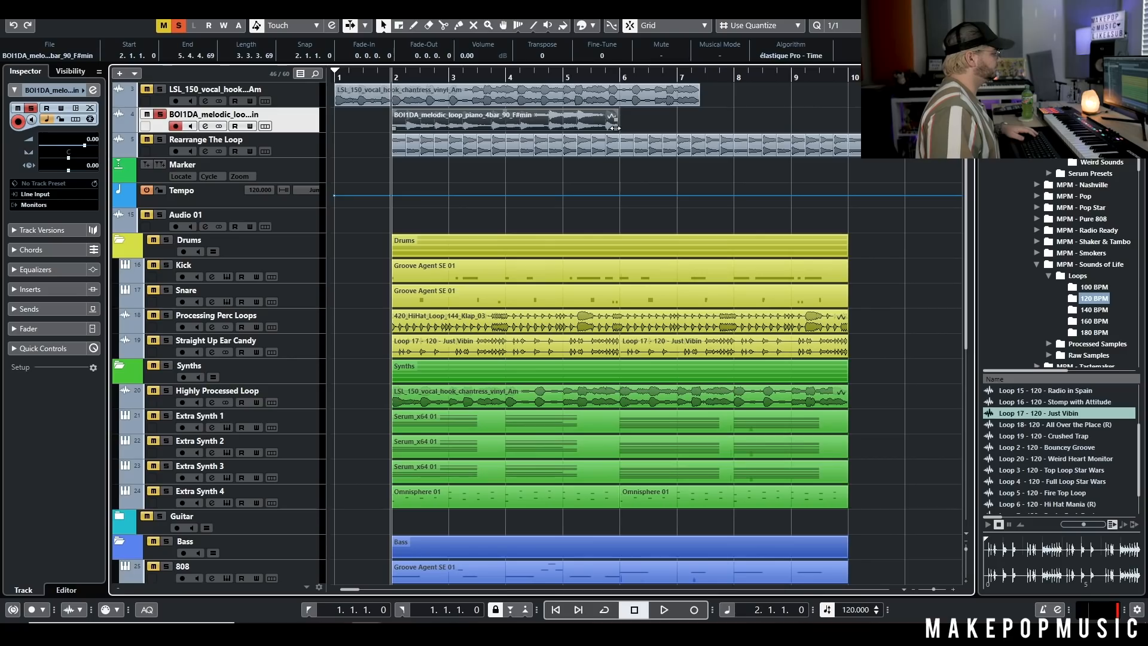
key(space)
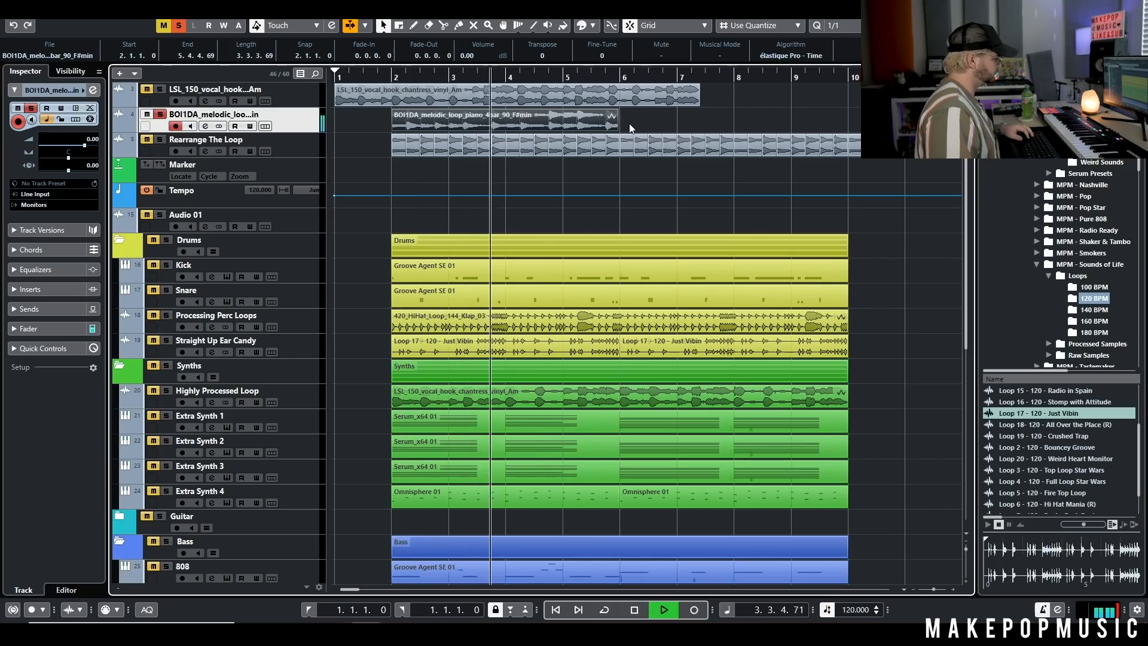
Step: Look at the metronome's click sound settings and the available MIDI output ports
click(1057, 610)
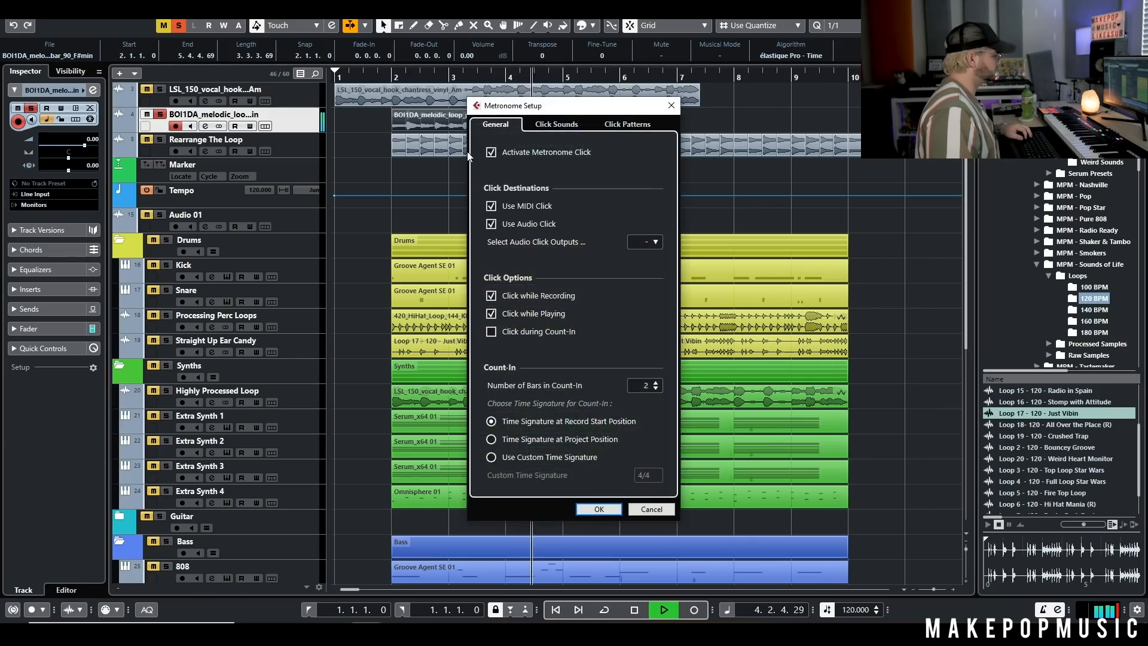
click(565, 125)
click(620, 173)
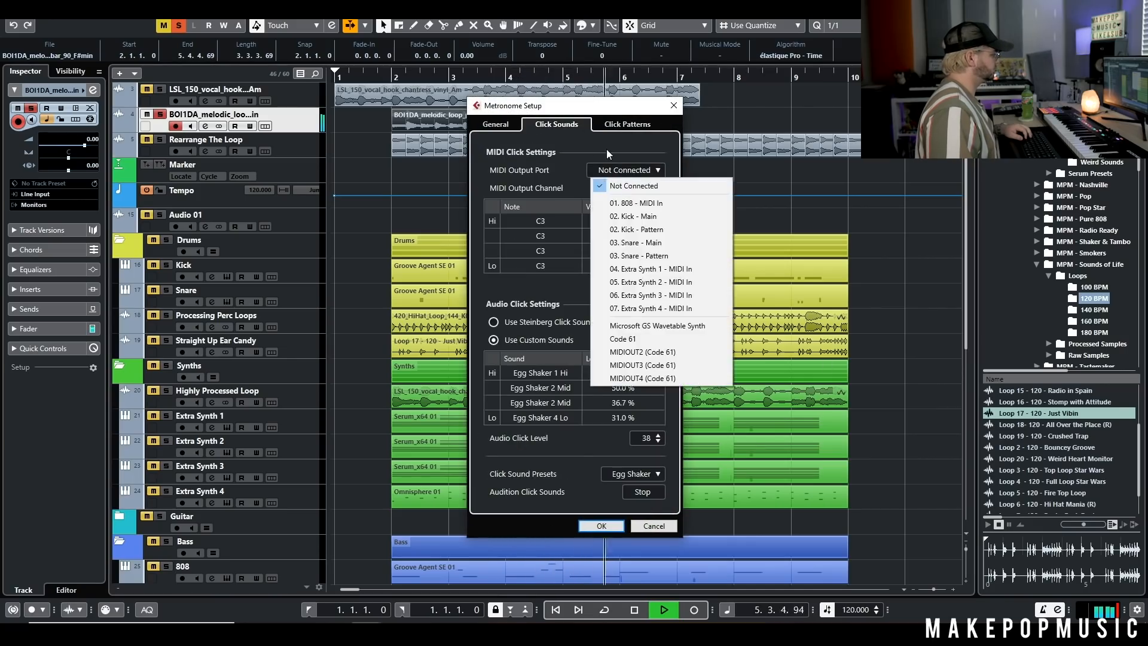
click(606, 150)
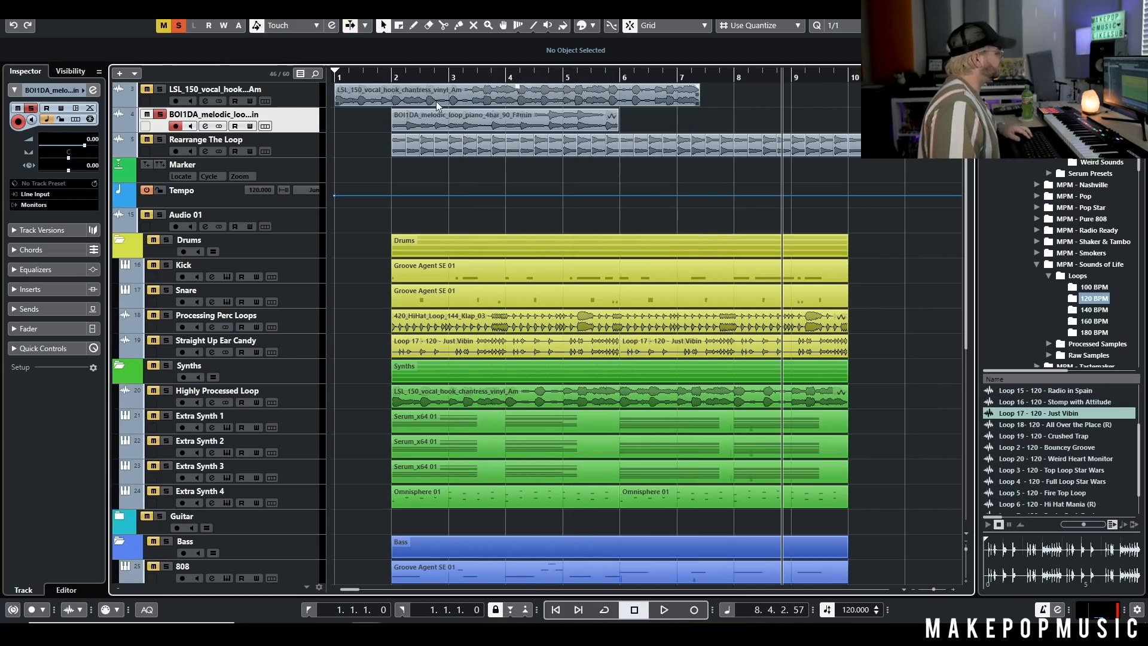
Step: Transpose the BOI1DA piano loop event by 3 semitones, matching the rearranged chops, and play it from bar 2
click(467, 122)
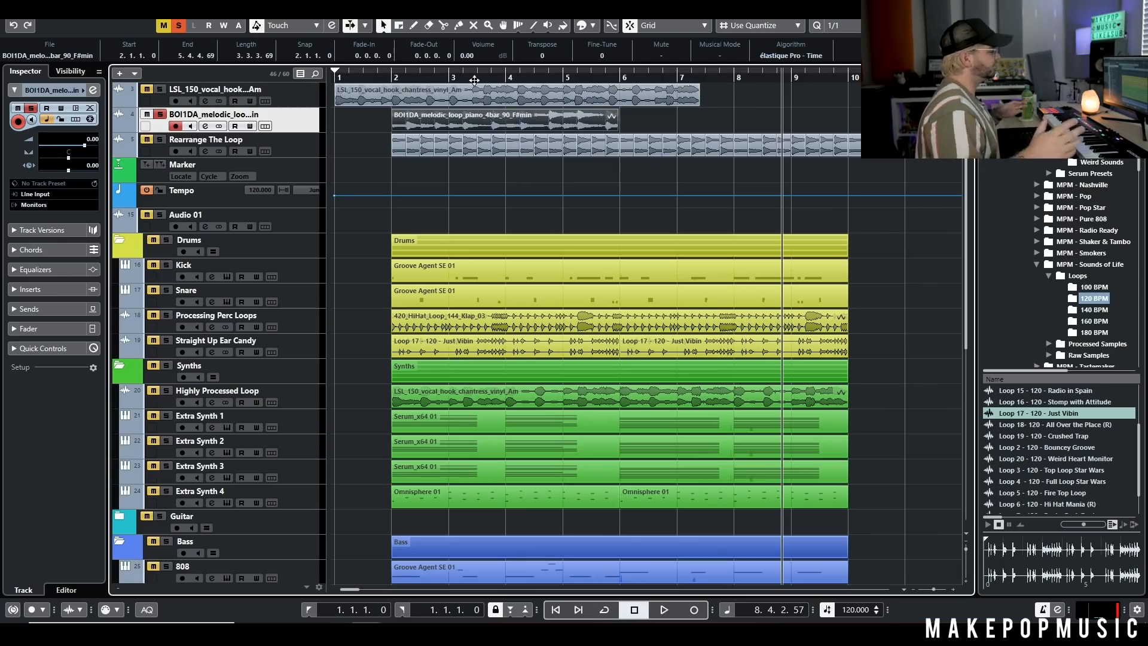
click(398, 149)
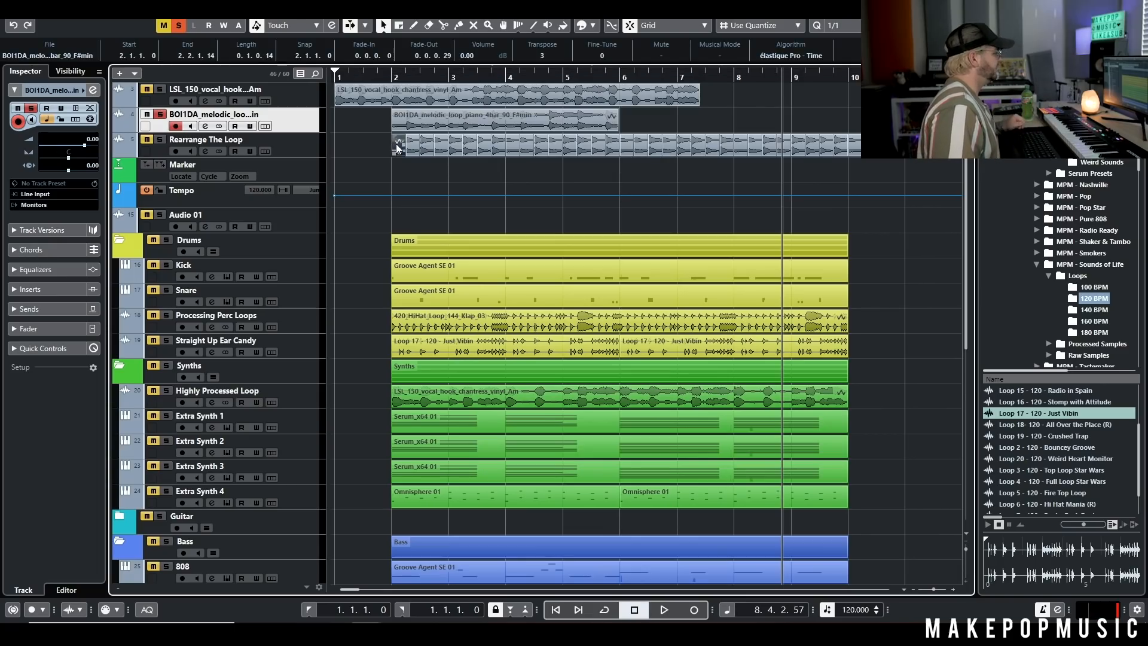
click(512, 110)
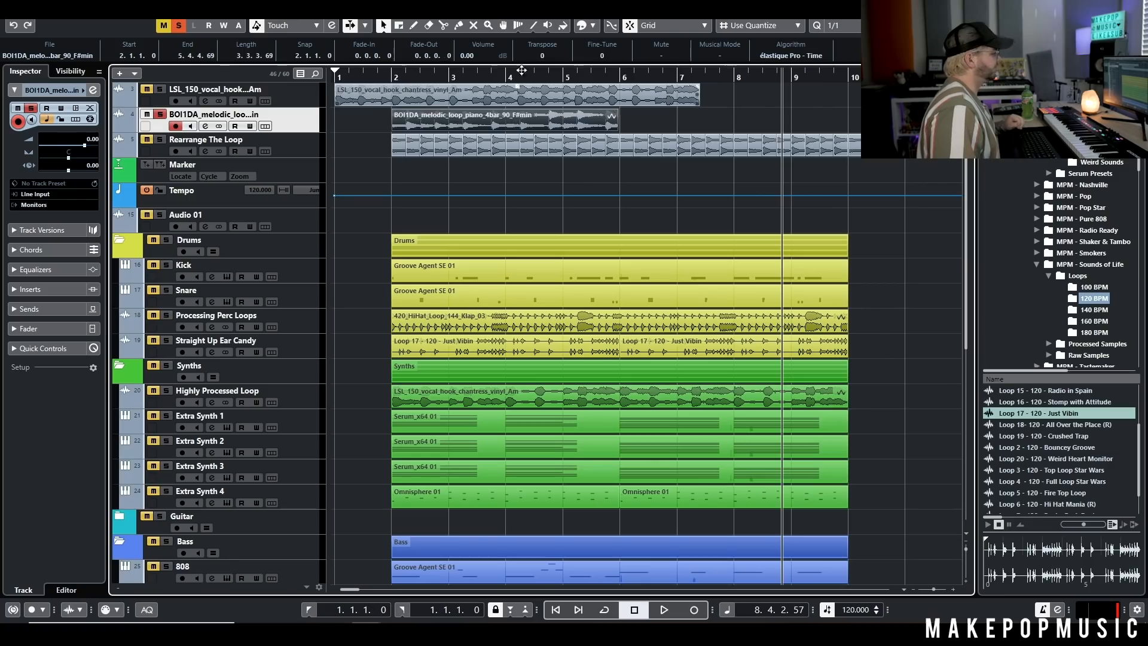
scroll(541, 55, up, 1)
click(394, 78)
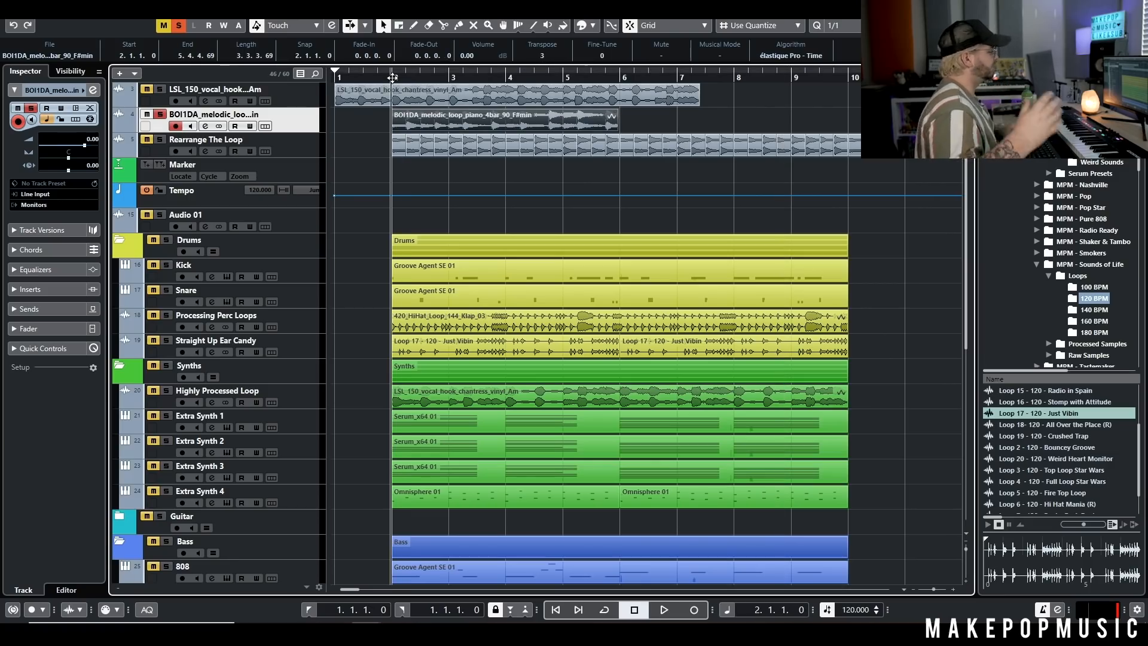
key(space)
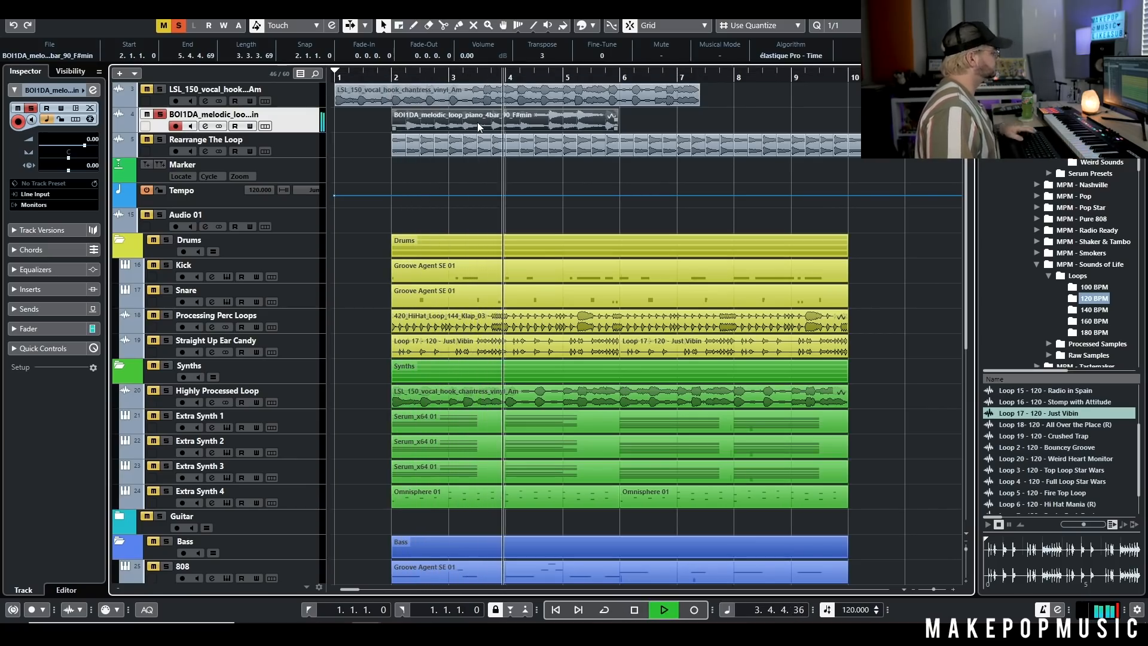
Step: Bypass the inserts and the equalizer on the Rearrange The Loop channel
click(205, 151)
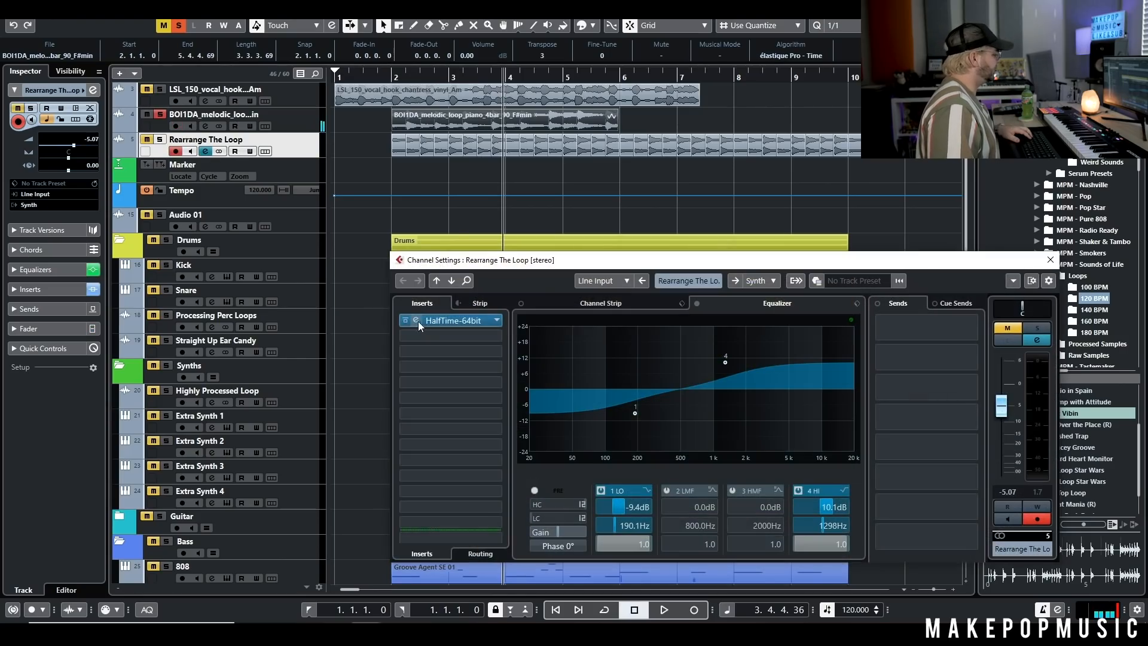
click(1050, 260)
Step: Set the grid quantize to 1/4 and split the BOI1DA piano loop at every quarter note from bar 2 to 5.4.1.0
scroll(407, 142, up, 2)
key(3)
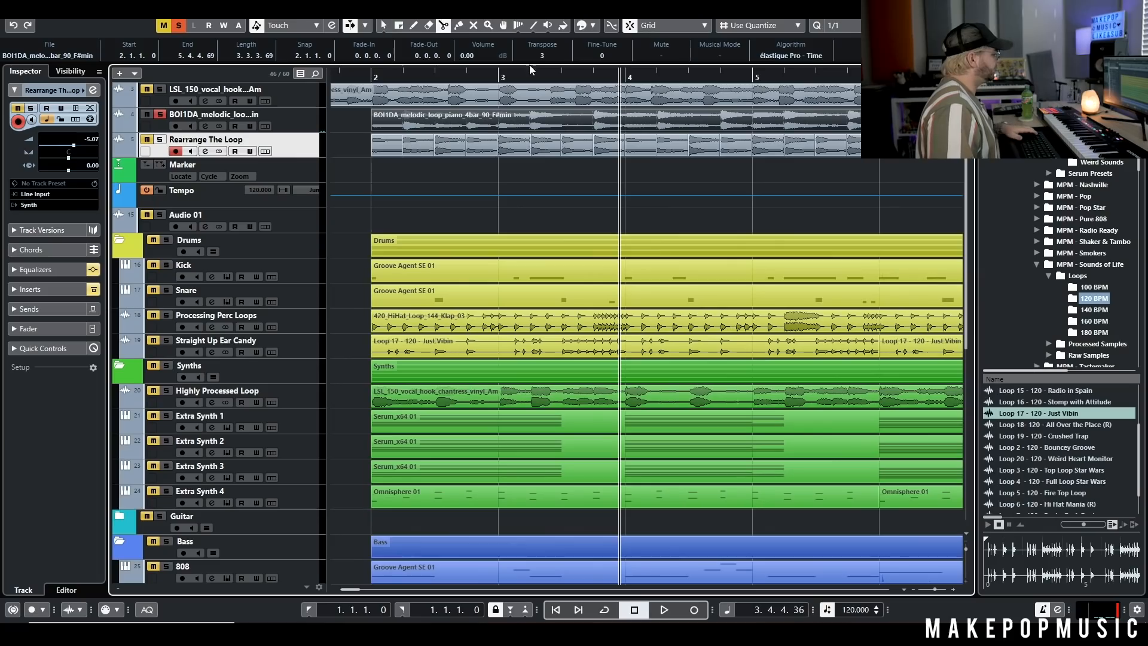
click(837, 27)
click(846, 67)
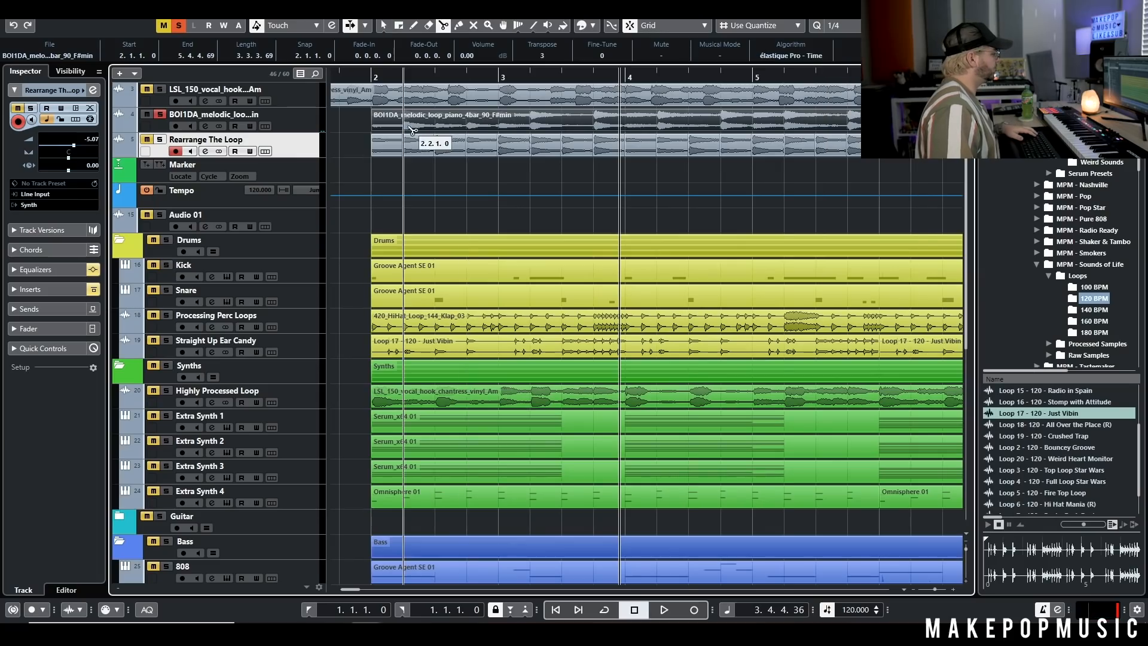
click(500, 126)
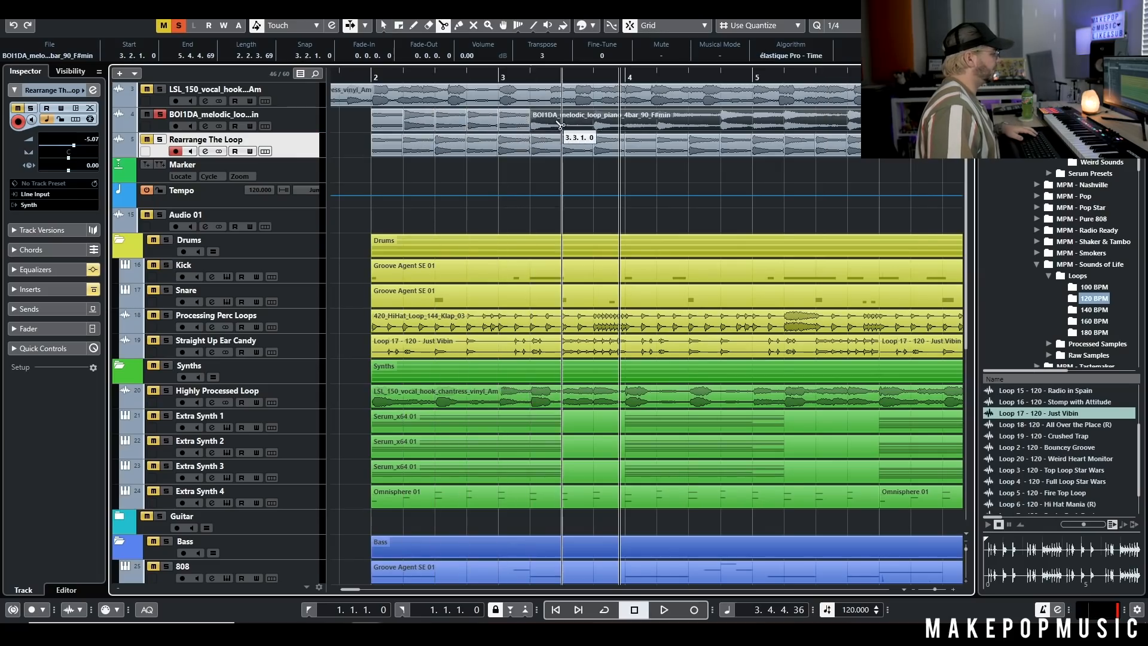
click(685, 128)
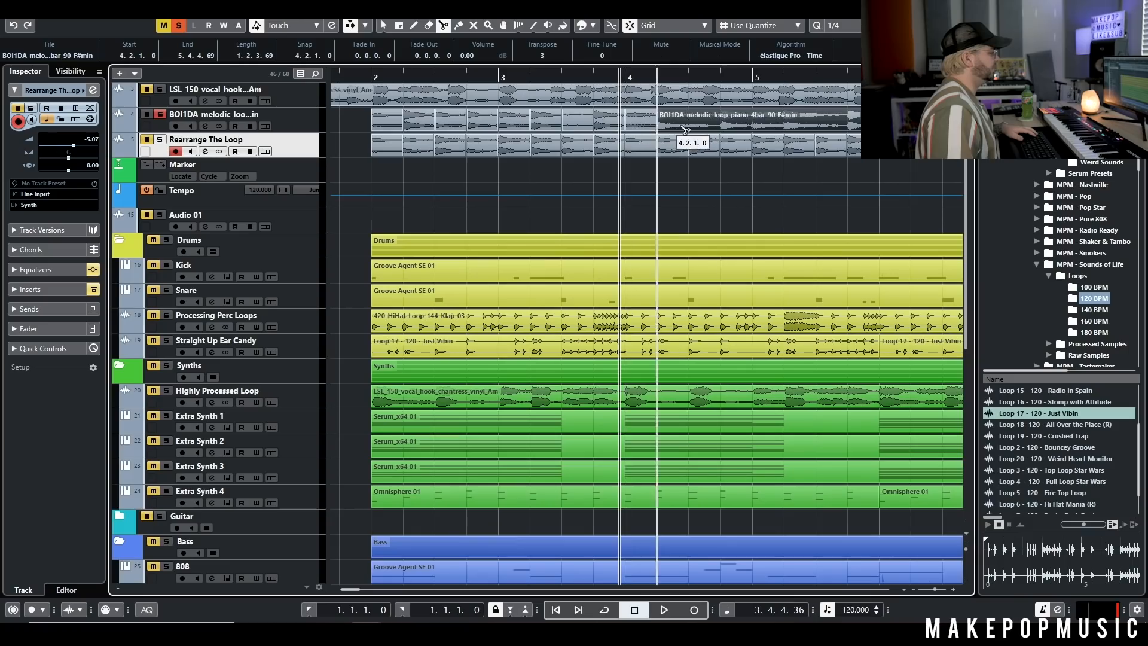
click(784, 127)
click(847, 126)
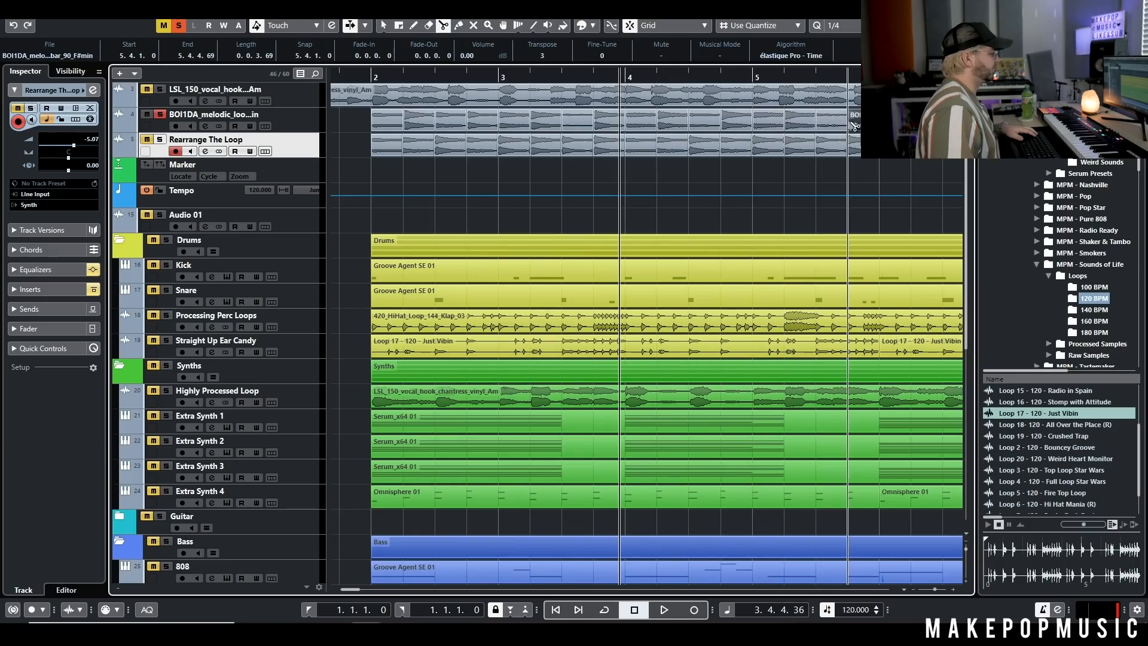
Step: Play the soloed Rearrange The Loop track from bar 1 to hear the rearranged chops
key(1)
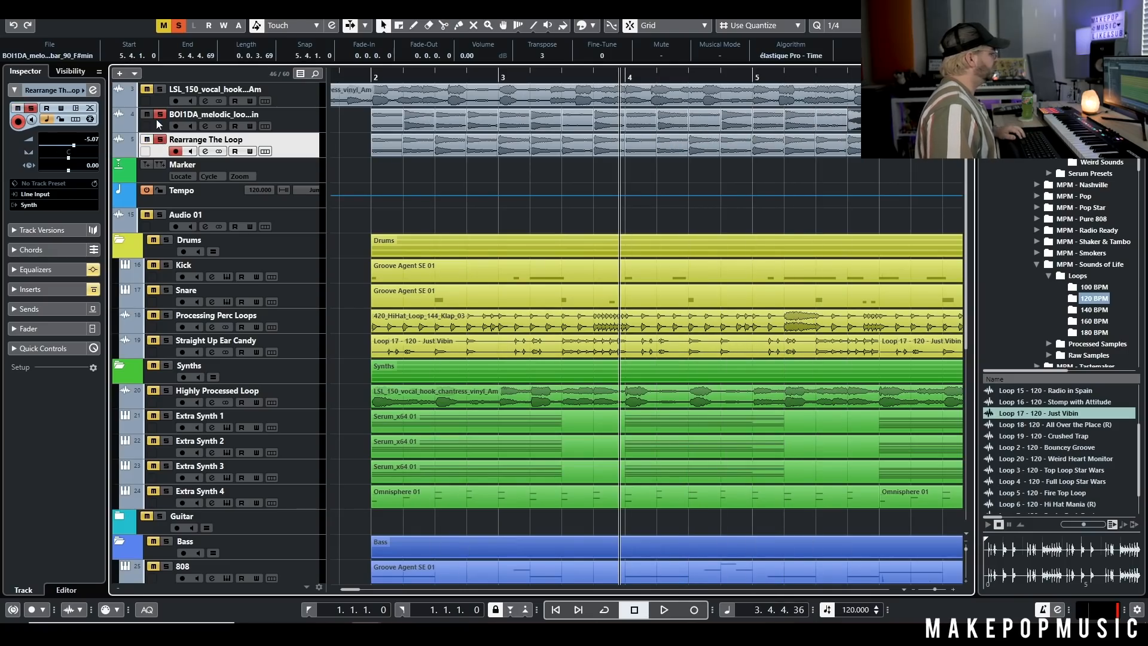
click(357, 77)
key(space)
scroll(540, 124, down, 4)
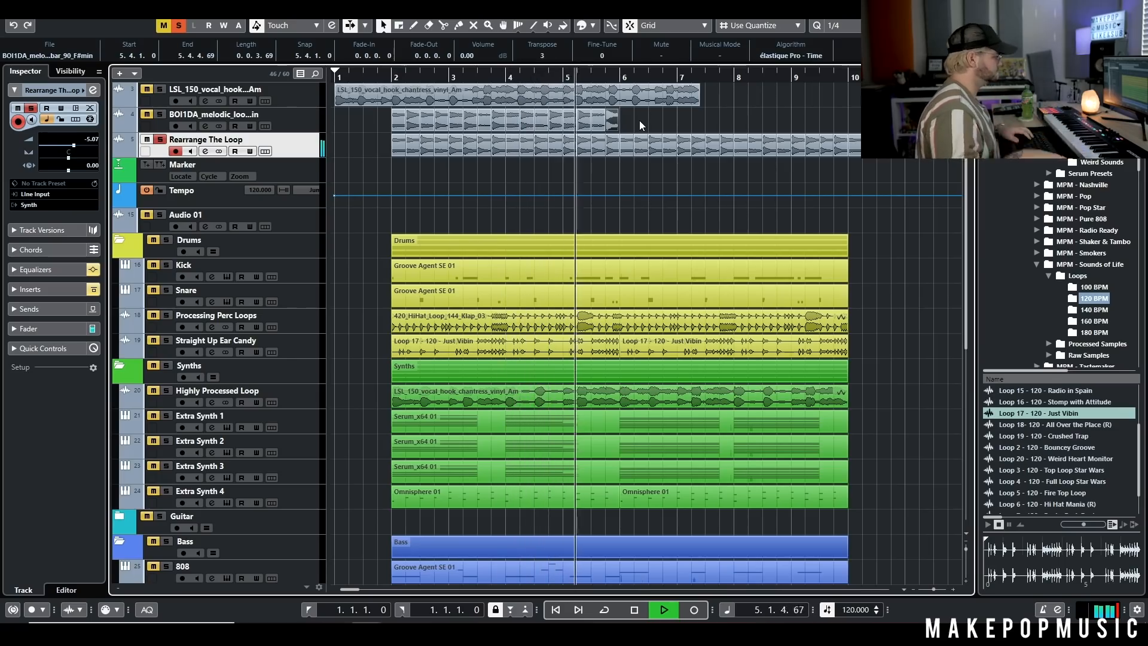
key(space)
Step: Solo the sliced BOI1DA loop track instead of Rearrange The Loop and play it from bar 2
click(160, 139)
click(161, 118)
click(392, 76)
key(space)
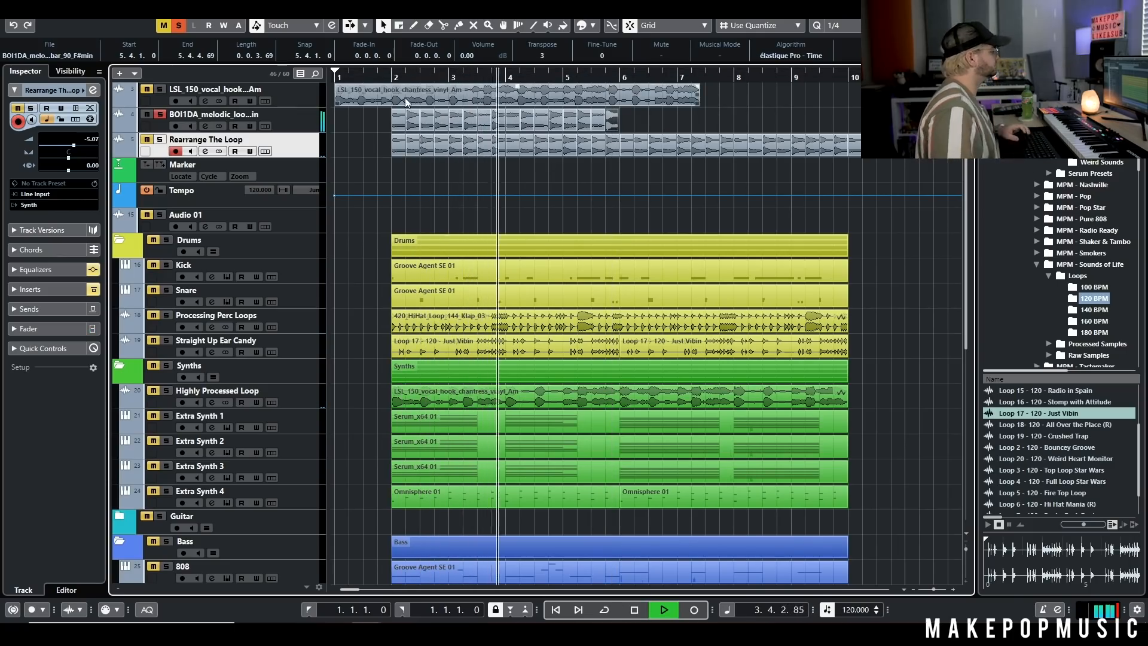
key(space)
Step: Switch the solo back to Rearrange The Loop, reactivate its HalfTime insert and open the plug-in
click(159, 114)
click(159, 139)
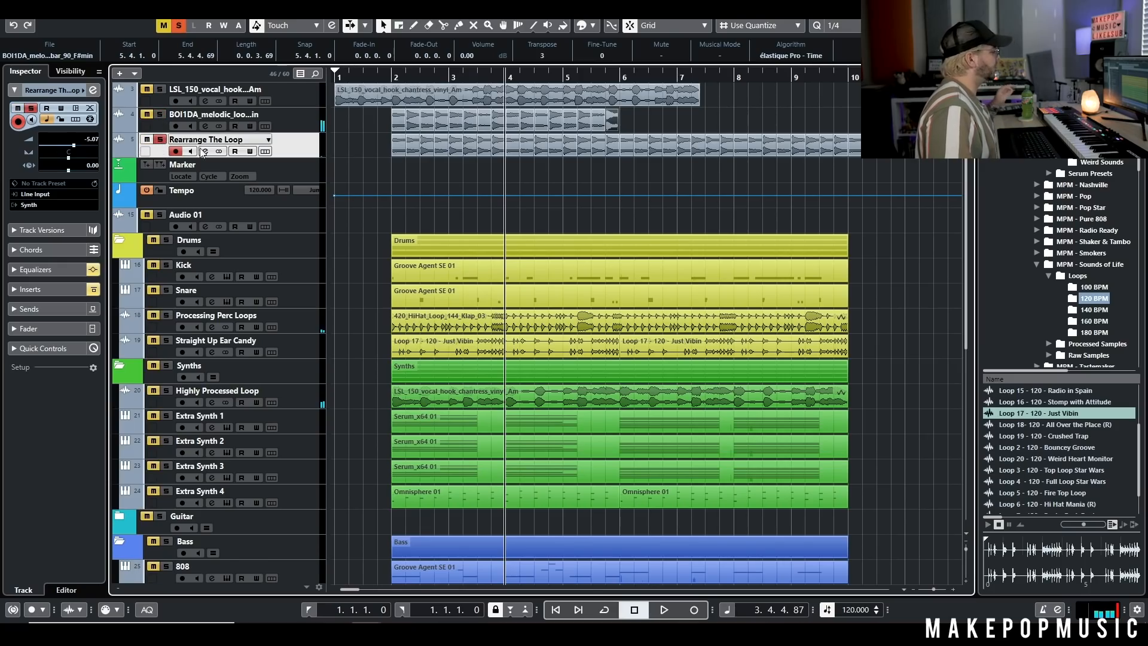
click(206, 151)
click(443, 323)
click(445, 322)
click(445, 322)
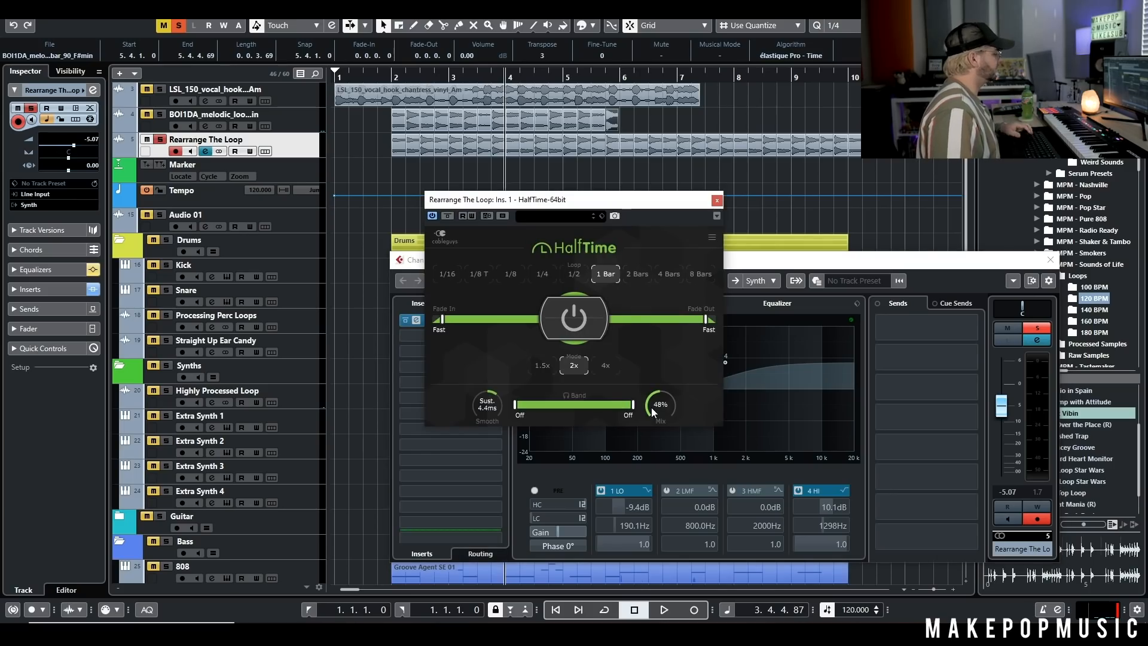
Step: Play the rearranged loop from bar 2 to hear the HalfTime effect, and close the plug-in
click(387, 78)
key(space)
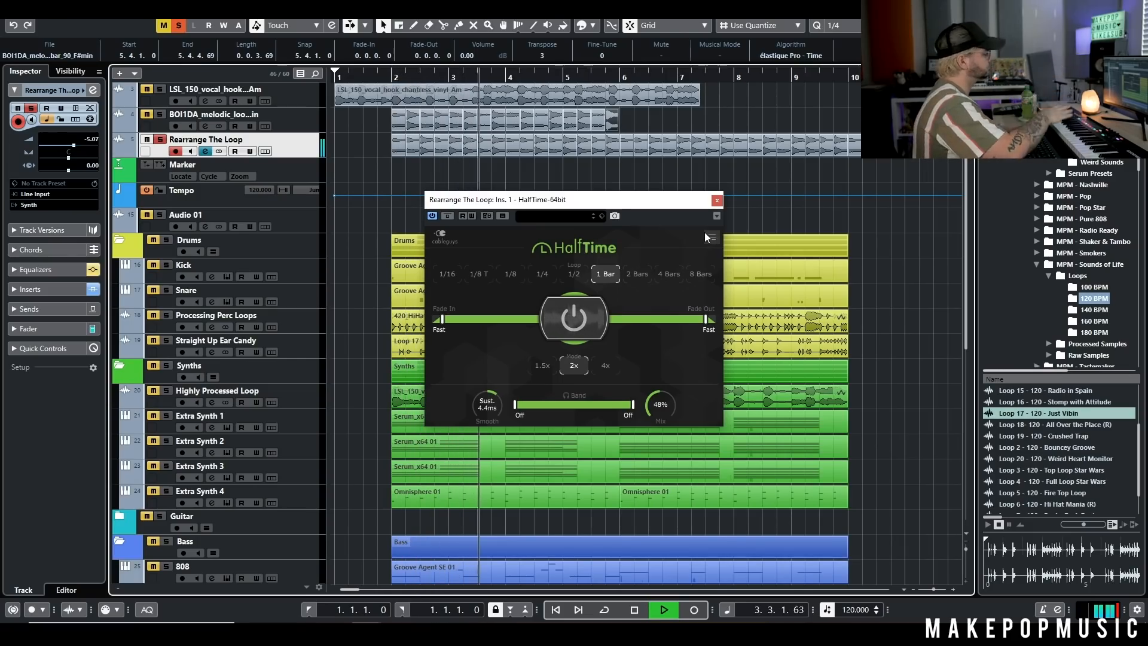
click(716, 200)
key(space)
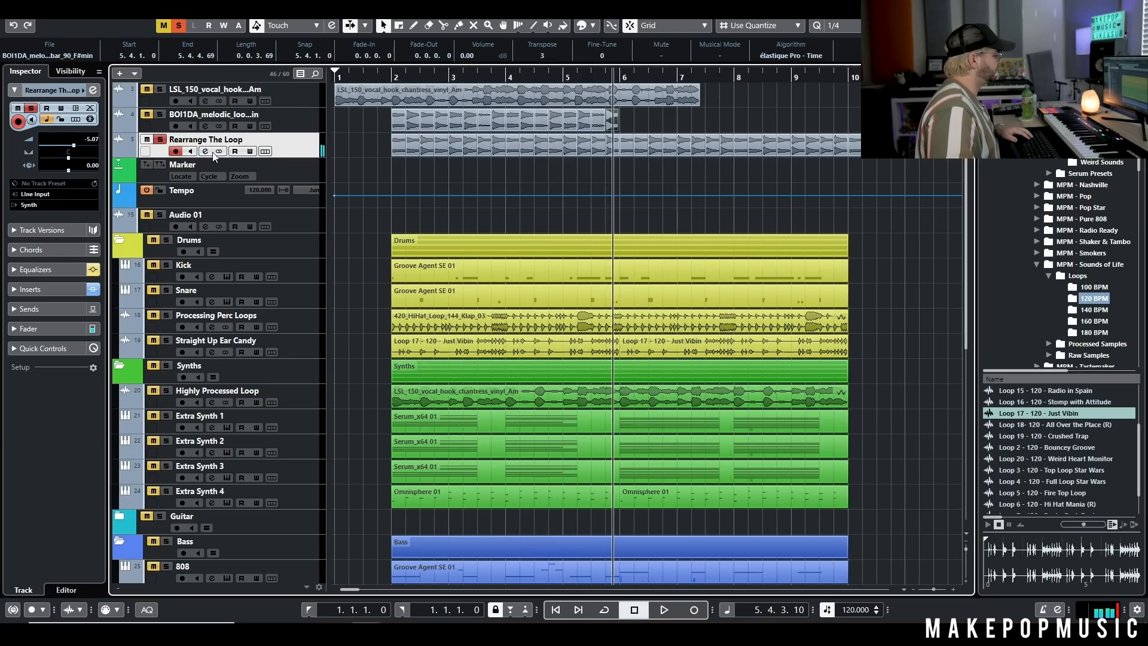
Step: Reactivate the equalizer on the Rearrange The Loop channel and play the loop from bar 2
click(209, 152)
click(698, 303)
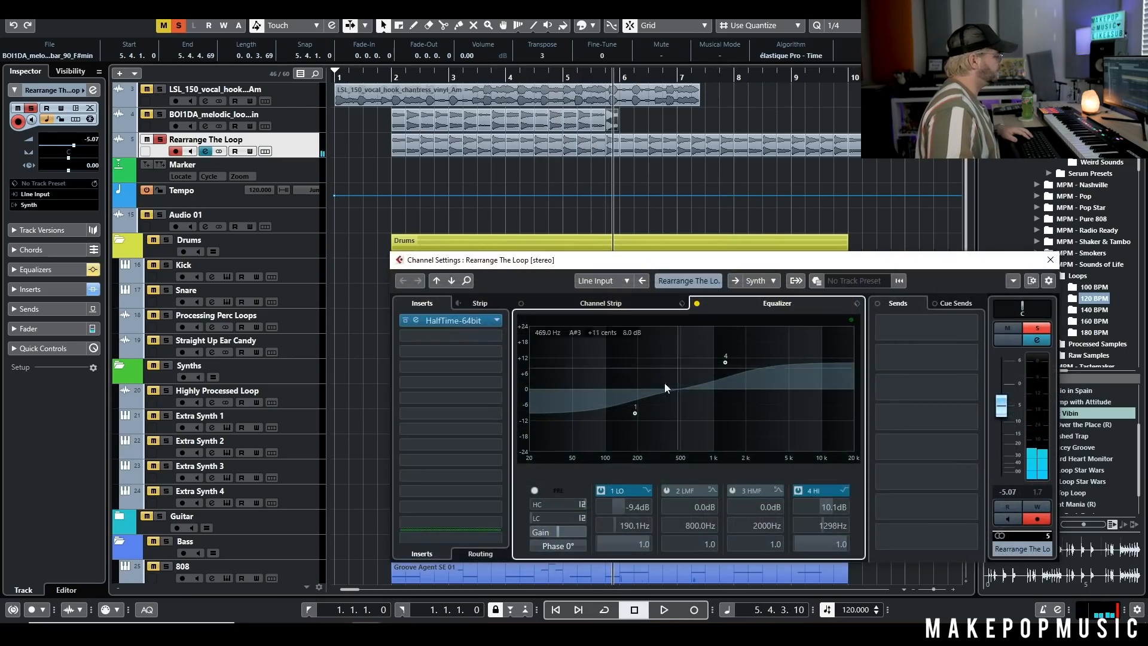
click(696, 304)
click(1050, 260)
click(413, 73)
key(space)
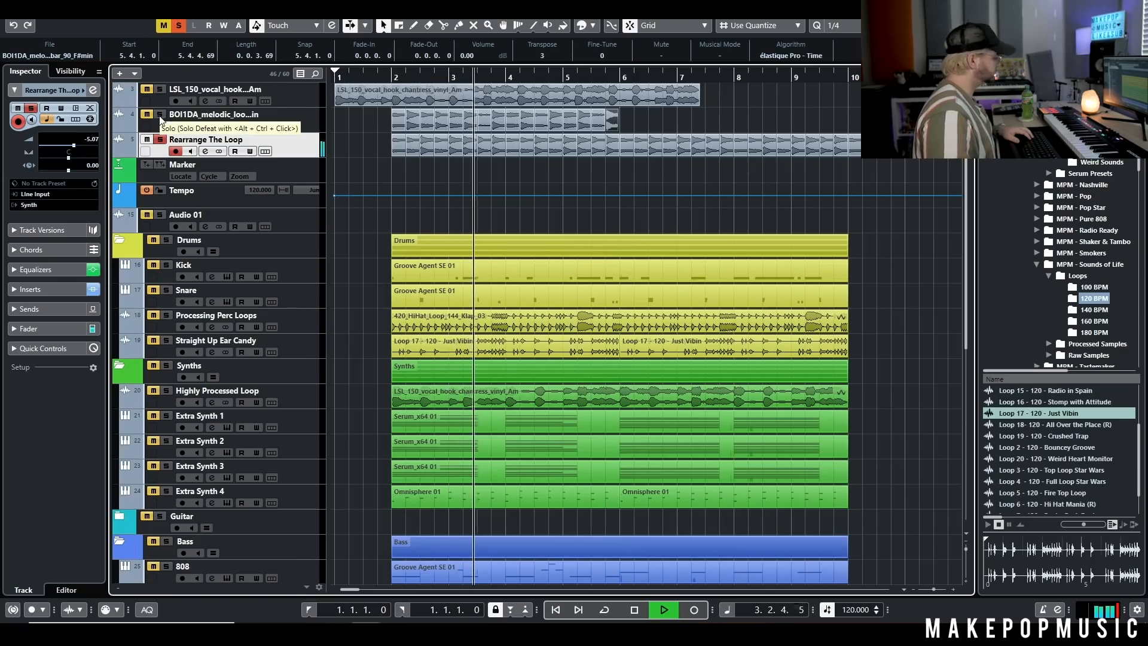
key(space)
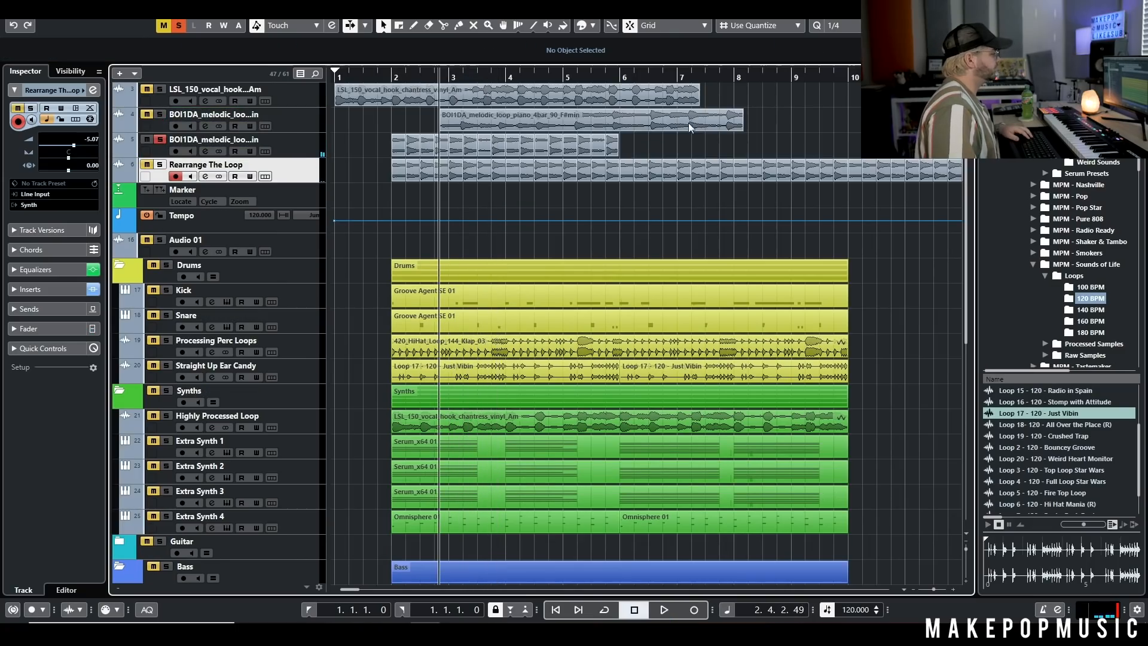
Step: Move the unsliced BOI1DA piano loop to start at bar 2 and play it soloed
drag(661, 117, 613, 118)
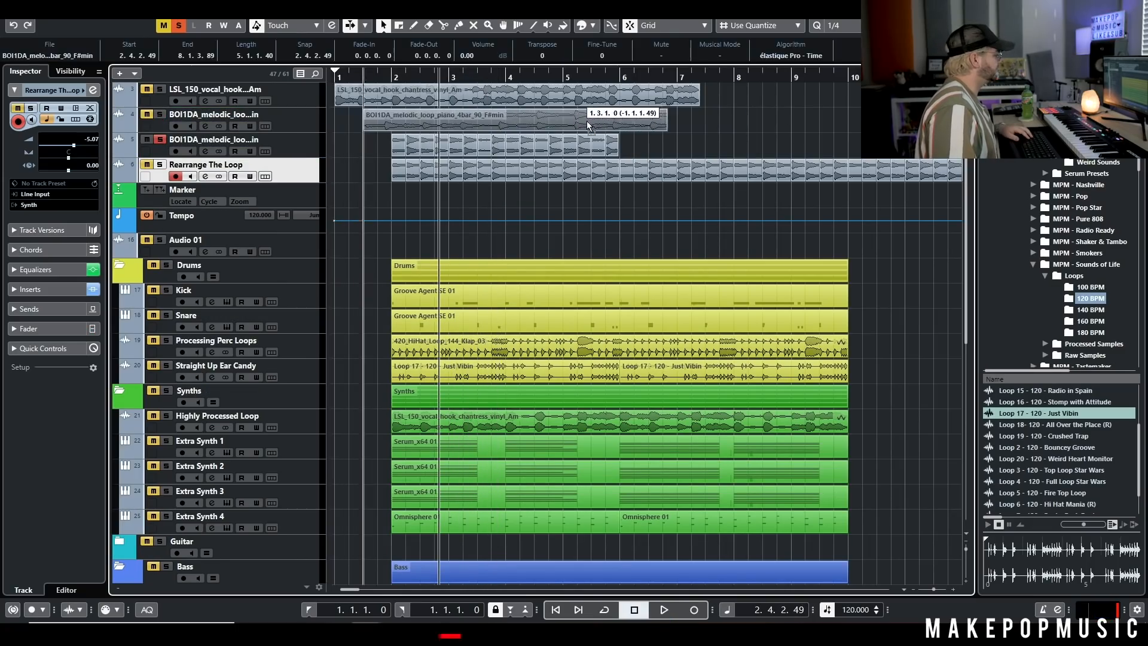
click(380, 74)
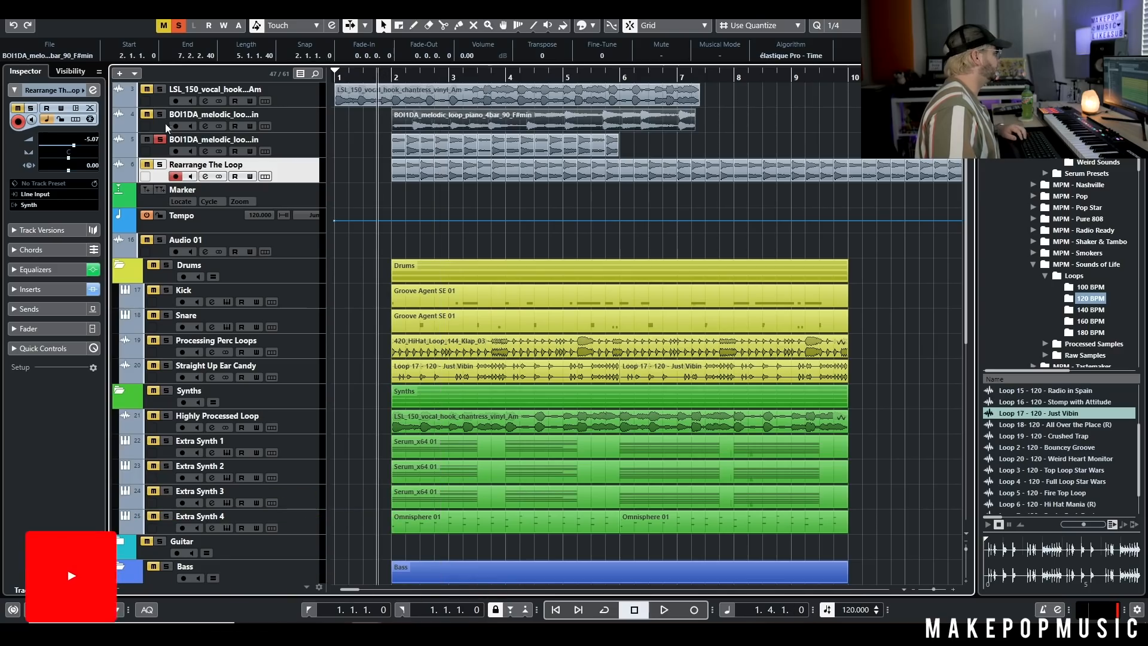
key(space)
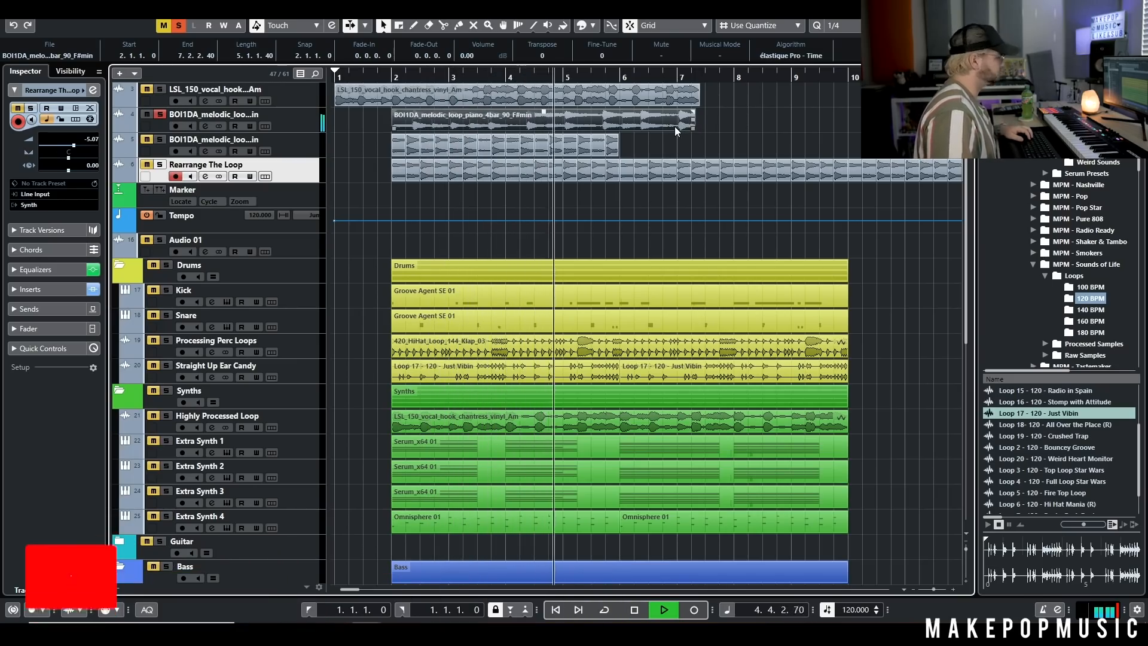
key(space)
Step: Solo the Rearrange The Loop track instead of the unsliced loop and play it from 1.4.1.0
click(162, 115)
click(158, 166)
click(375, 73)
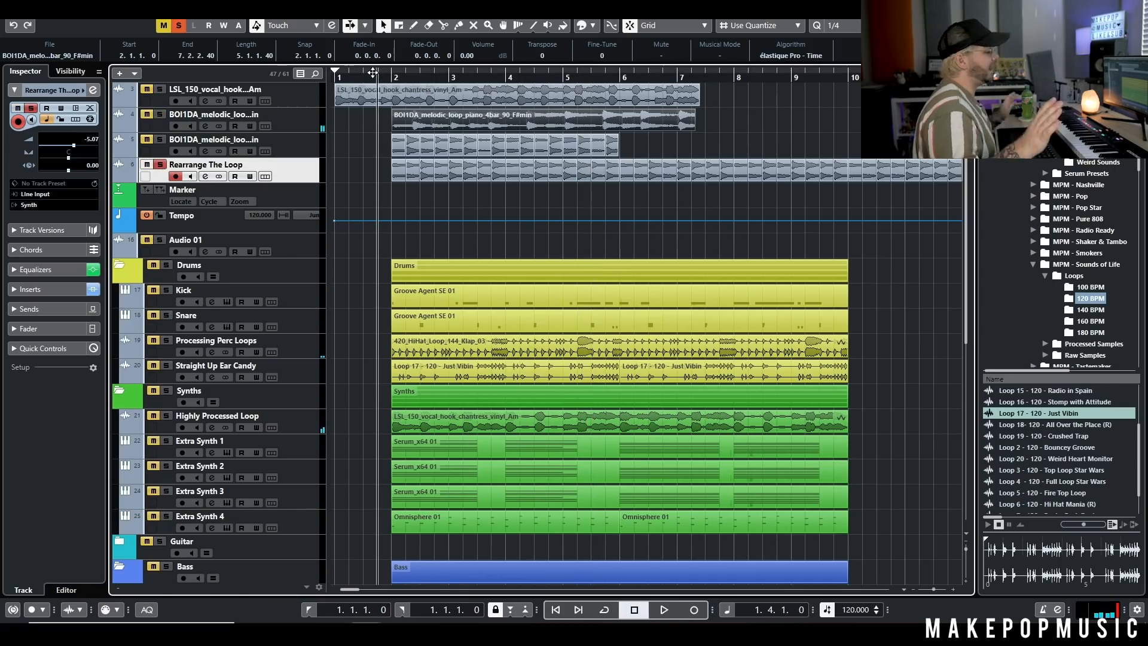
key(space)
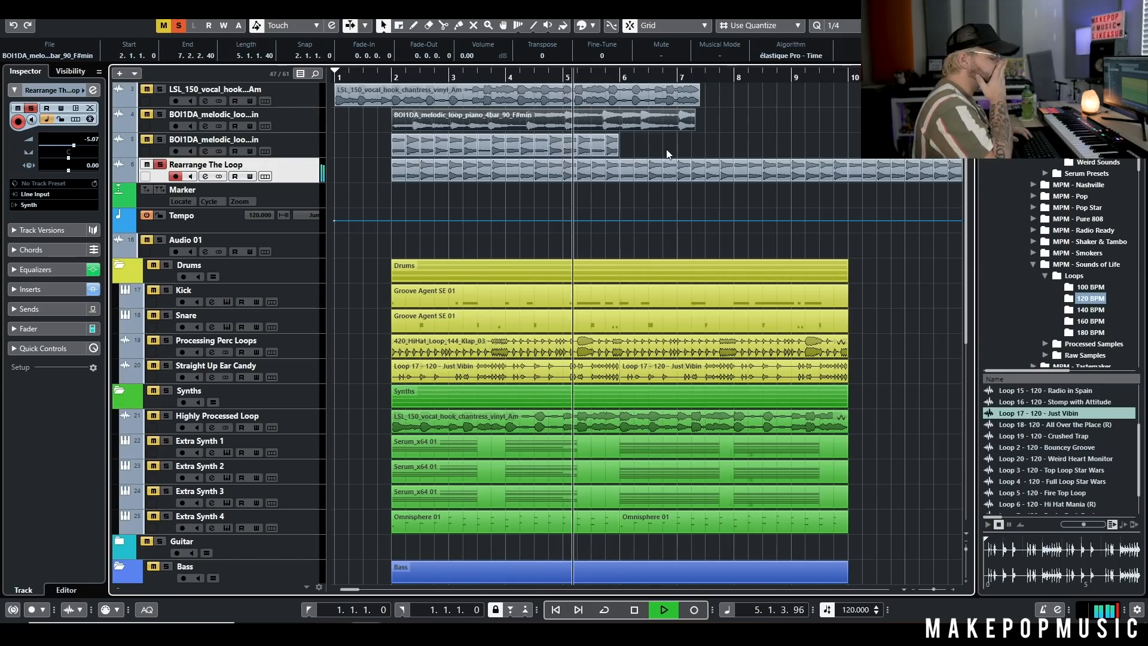
key(space)
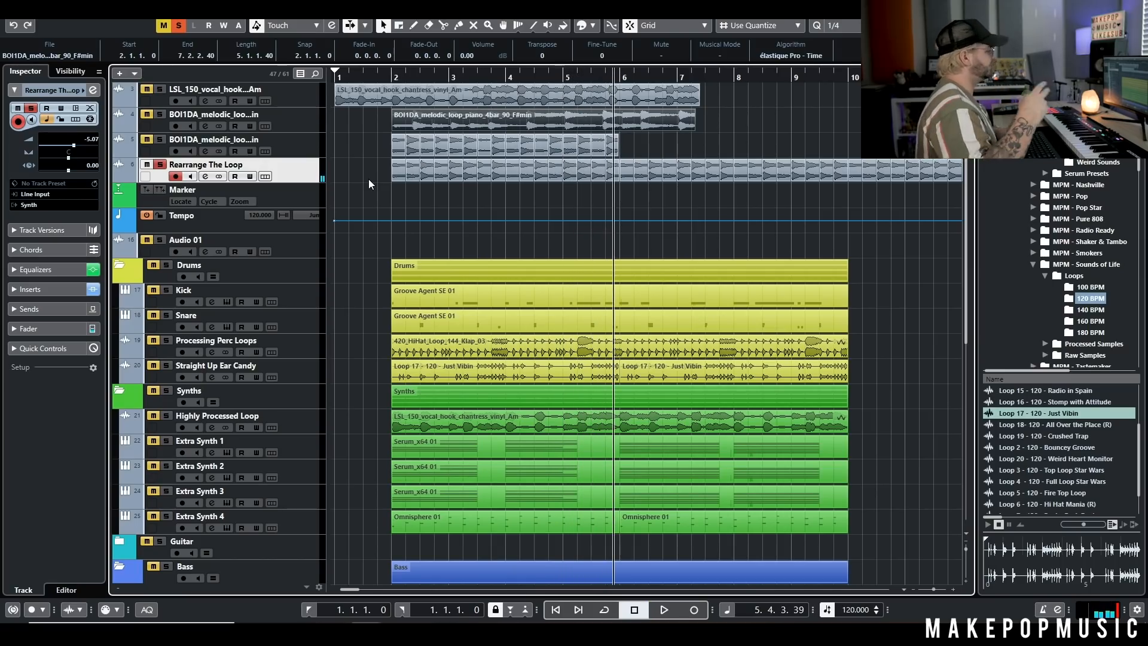
Step: Compare the transpose values of the rearranged chops at bars 6 and 2, and play the transition into bar 6
click(627, 169)
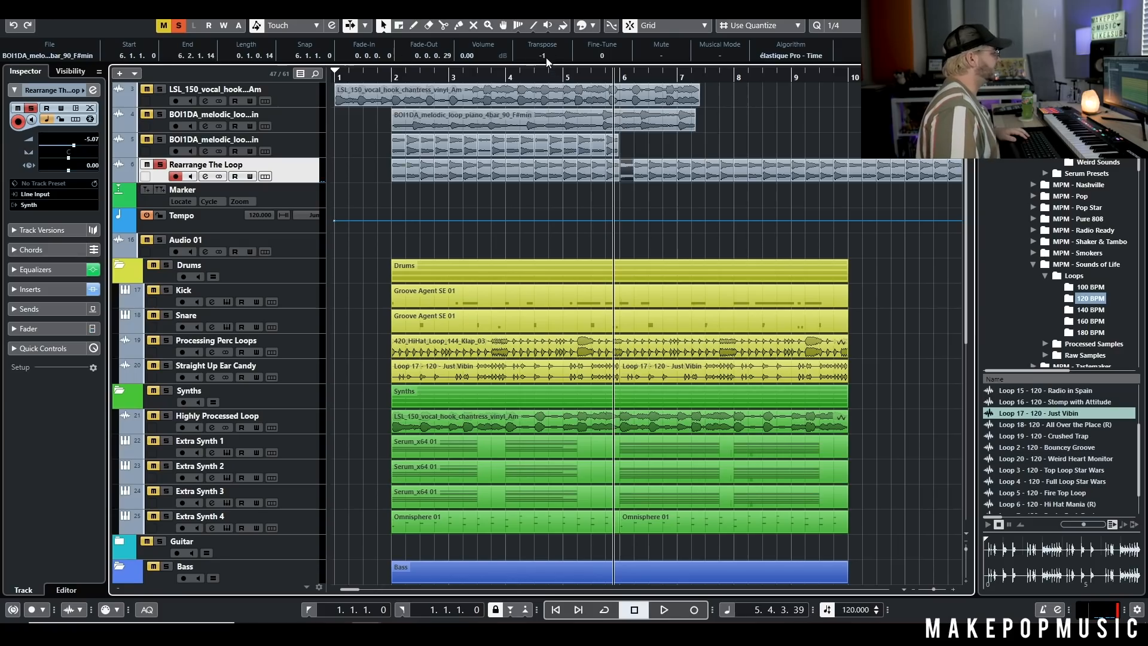
click(397, 167)
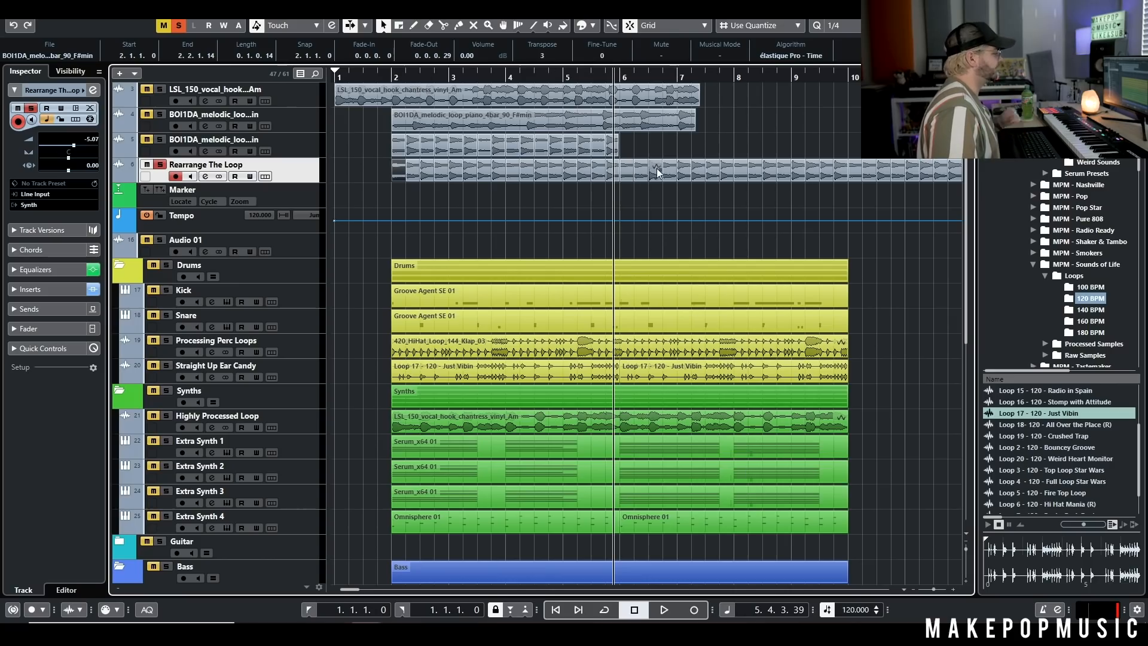
click(632, 166)
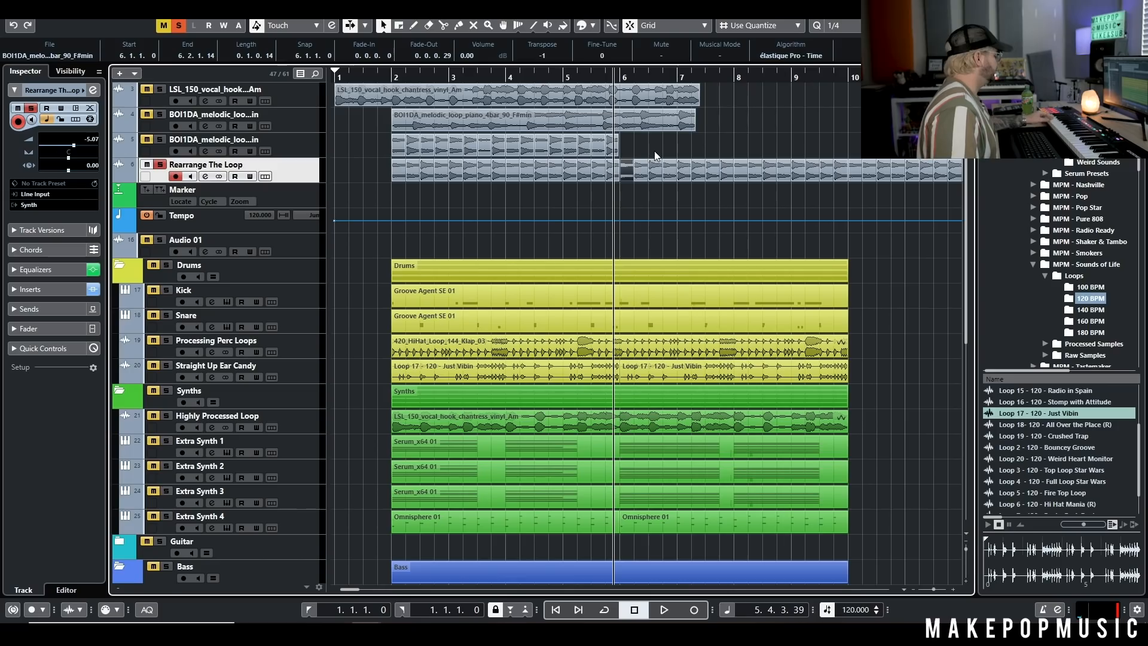
drag(590, 76, 392, 102)
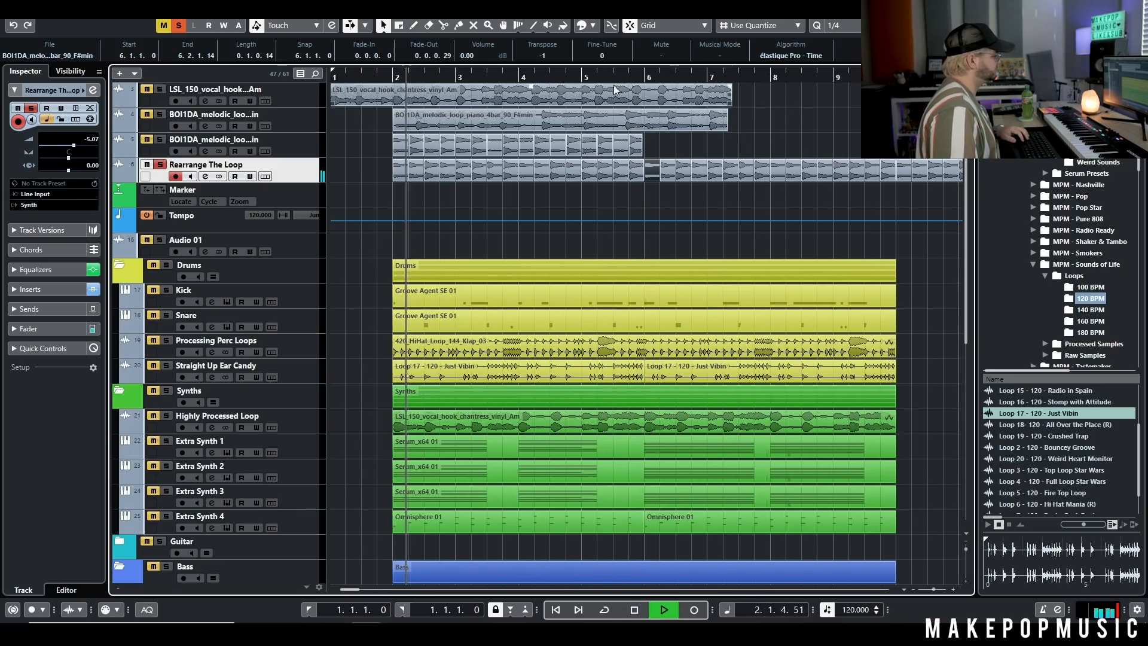
drag(642, 74, 633, 76)
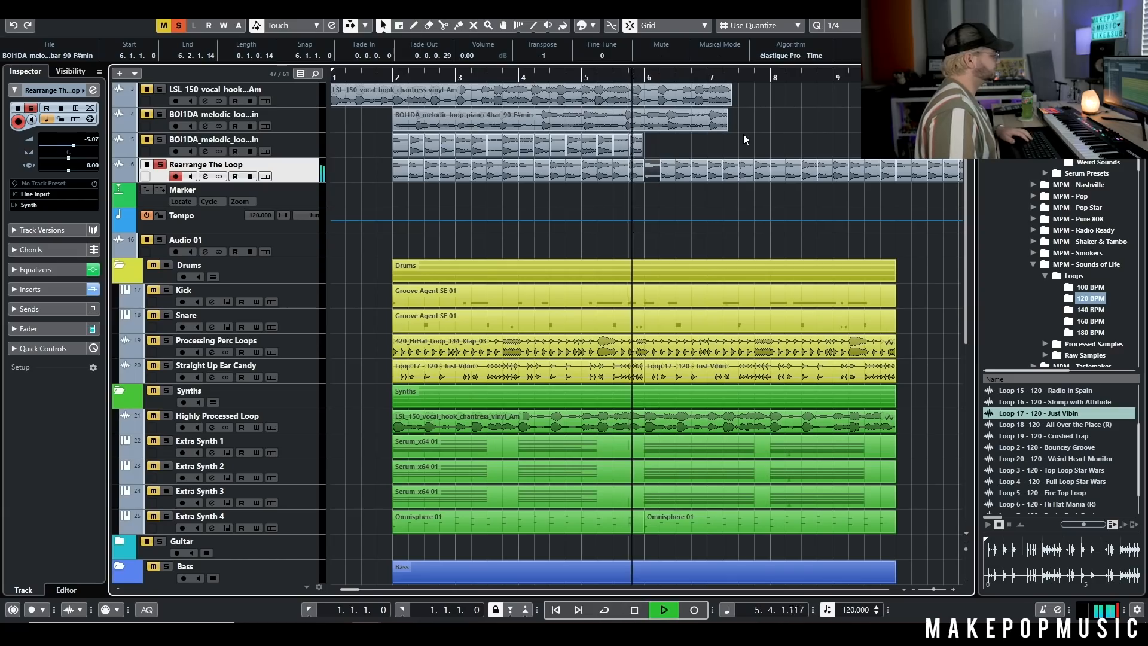
key(space)
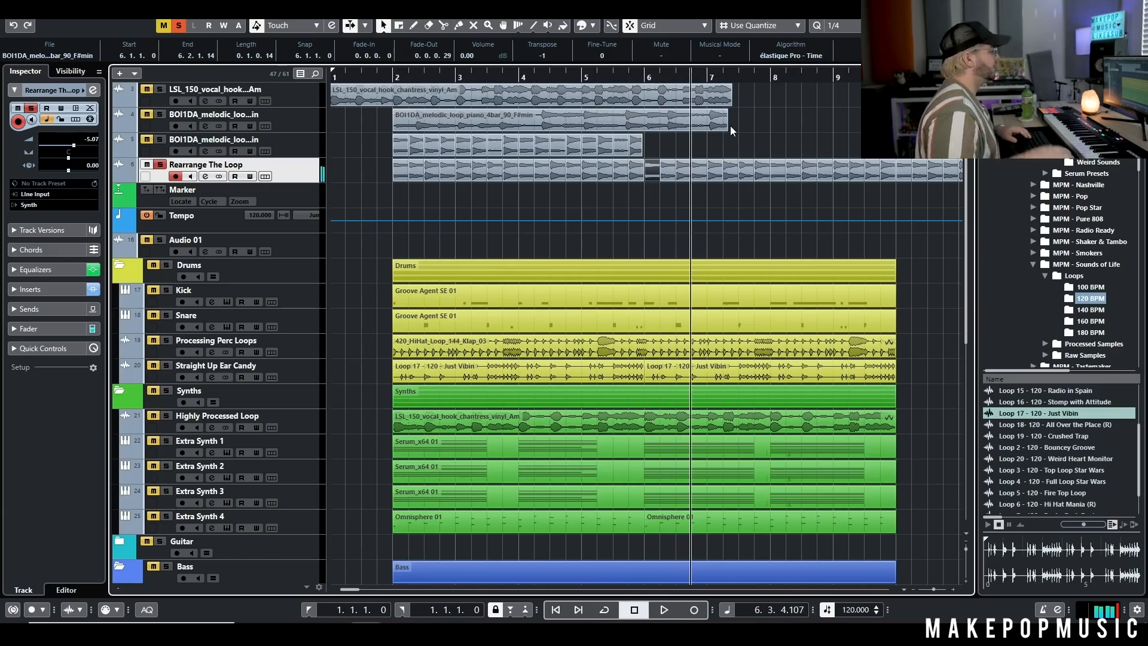
Step: Move the Rearrange The Loop track into the Synths folder and solo it together with Kick, Snare and 808
click(156, 168)
drag(310, 167, 249, 405)
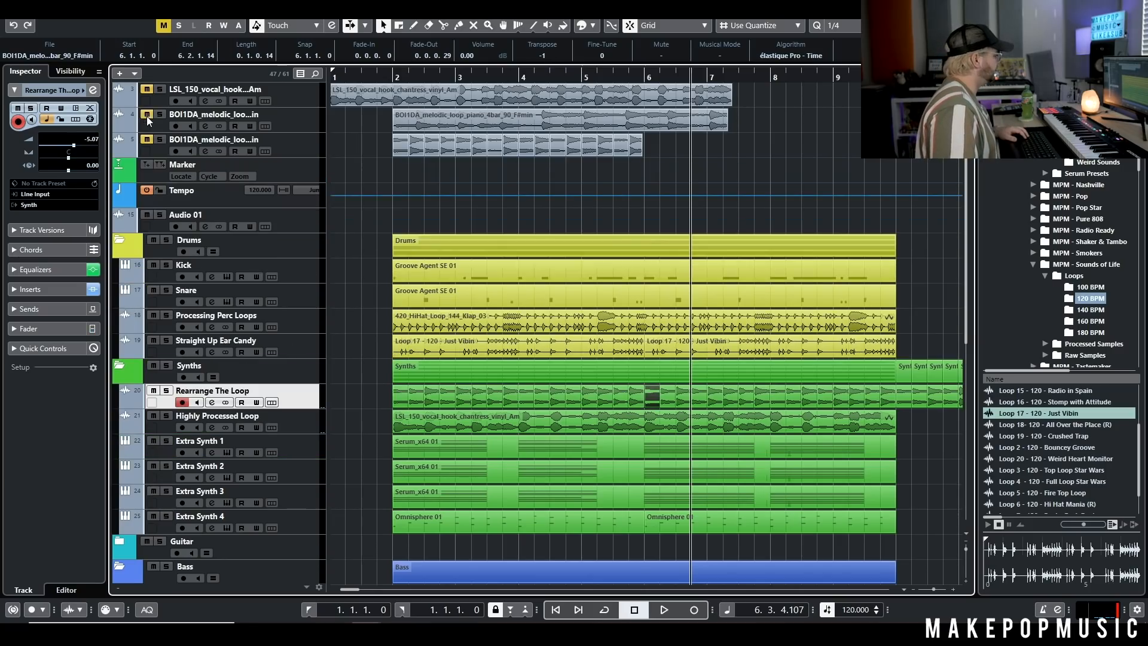
click(167, 265)
click(167, 291)
click(167, 390)
scroll(351, 187, down, 2)
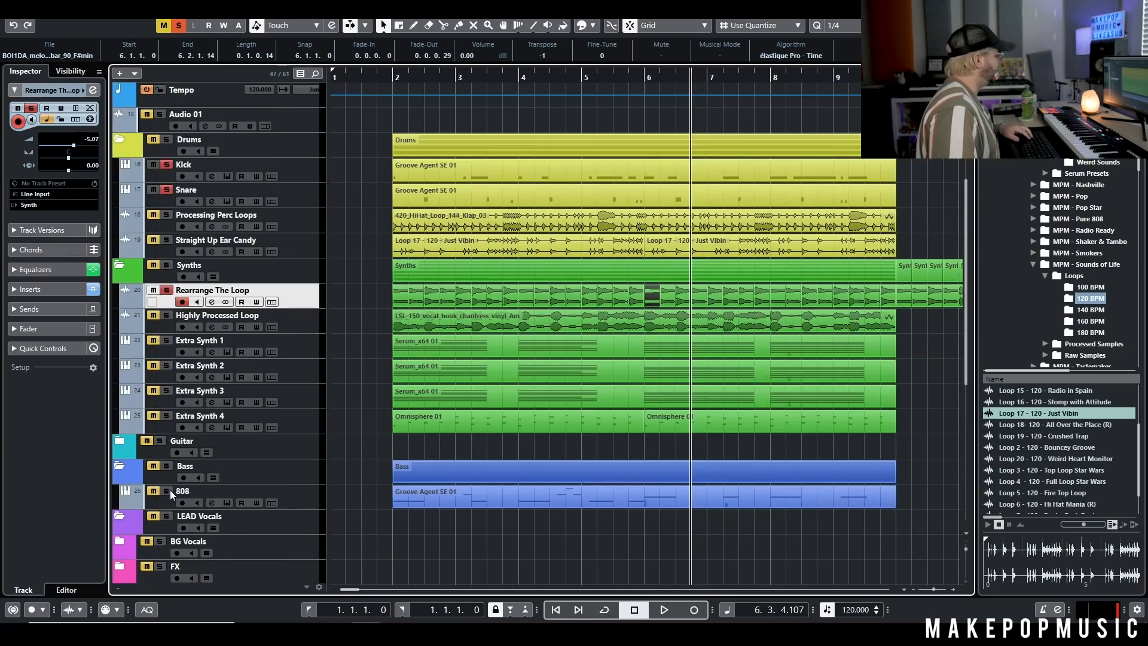
Step: Play the rearranged loop with the kick, snare and 808 from 1.4.1.0
click(382, 81)
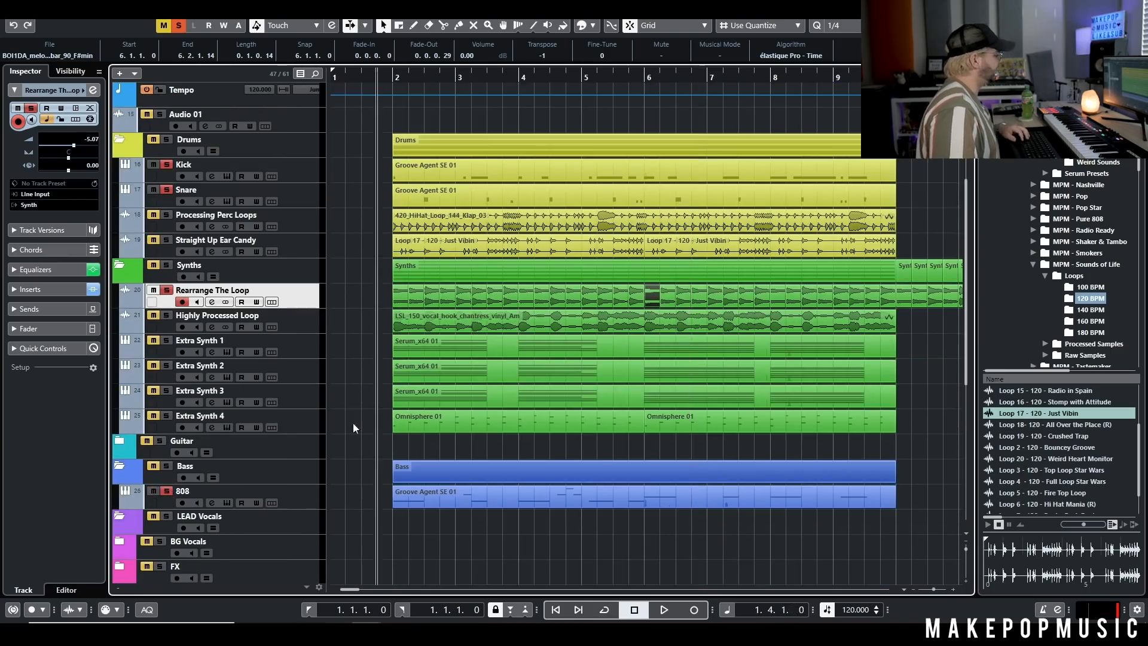
click(226, 502)
click(1061, 68)
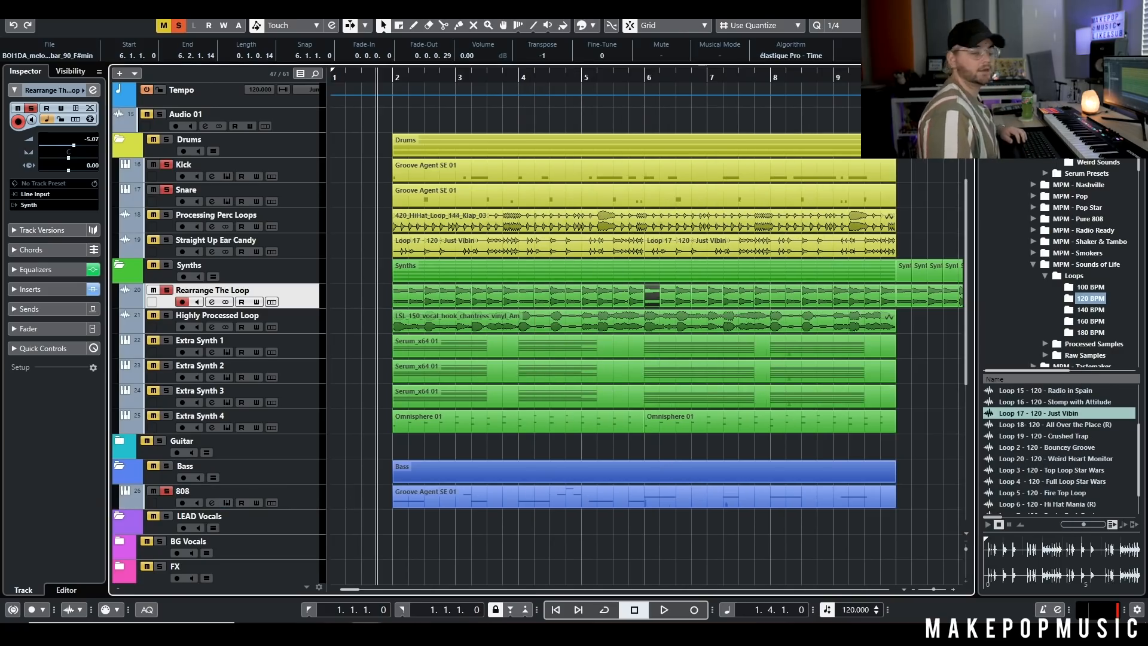
scroll(875, 190, up, 4)
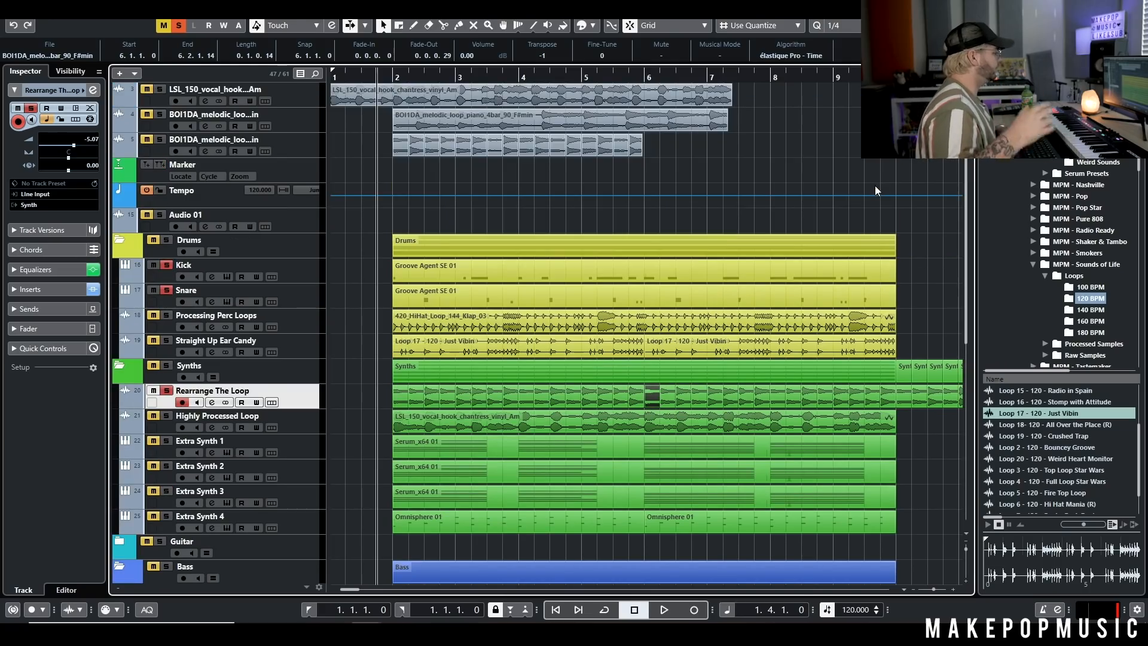
key(space)
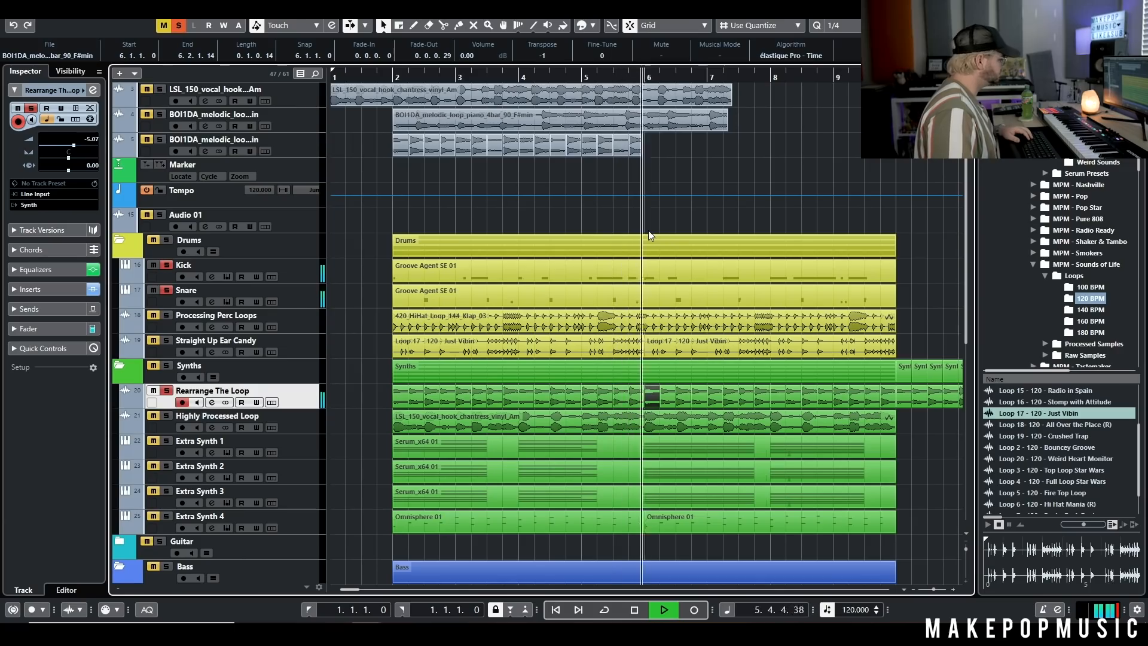
key(space)
Step: Clear all solos, solo the LSL_150_vocal_hook track and return the cursor to the start of bar 1
scroll(709, 238, down, 5)
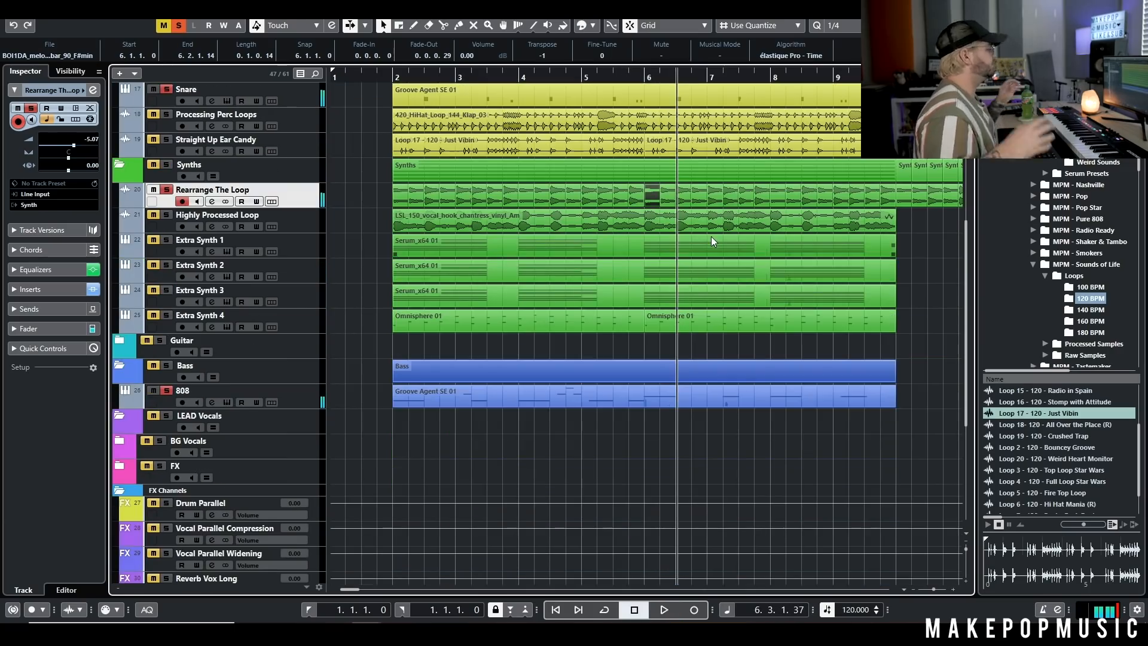
click(182, 30)
scroll(278, 192, up, 3)
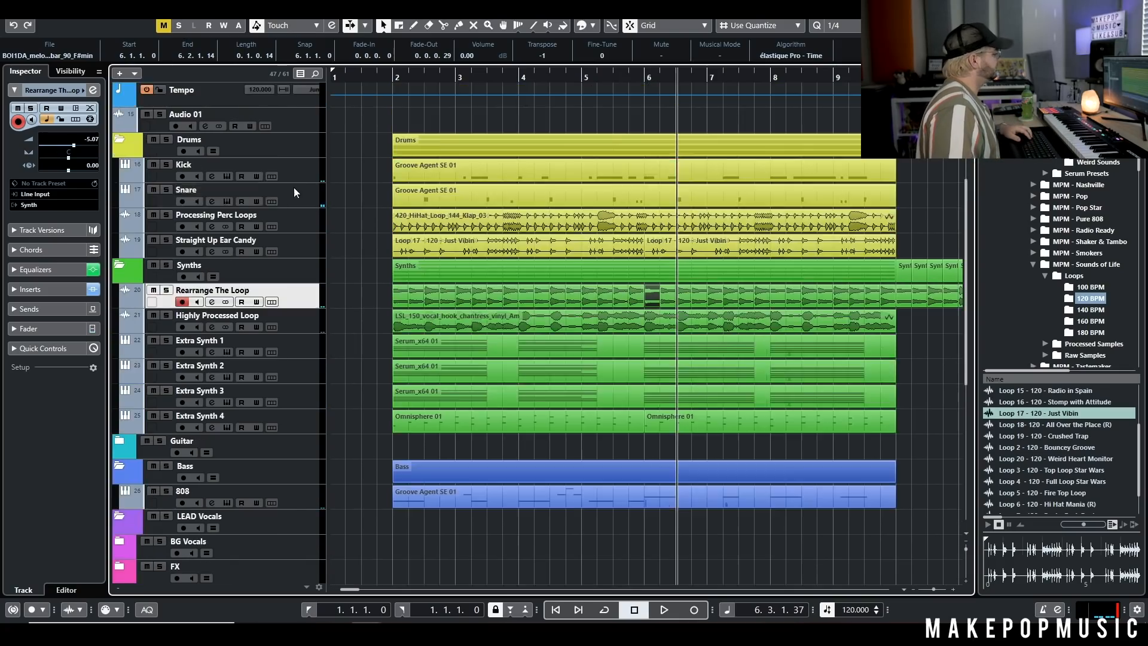
scroll(278, 192, up, 3)
click(160, 90)
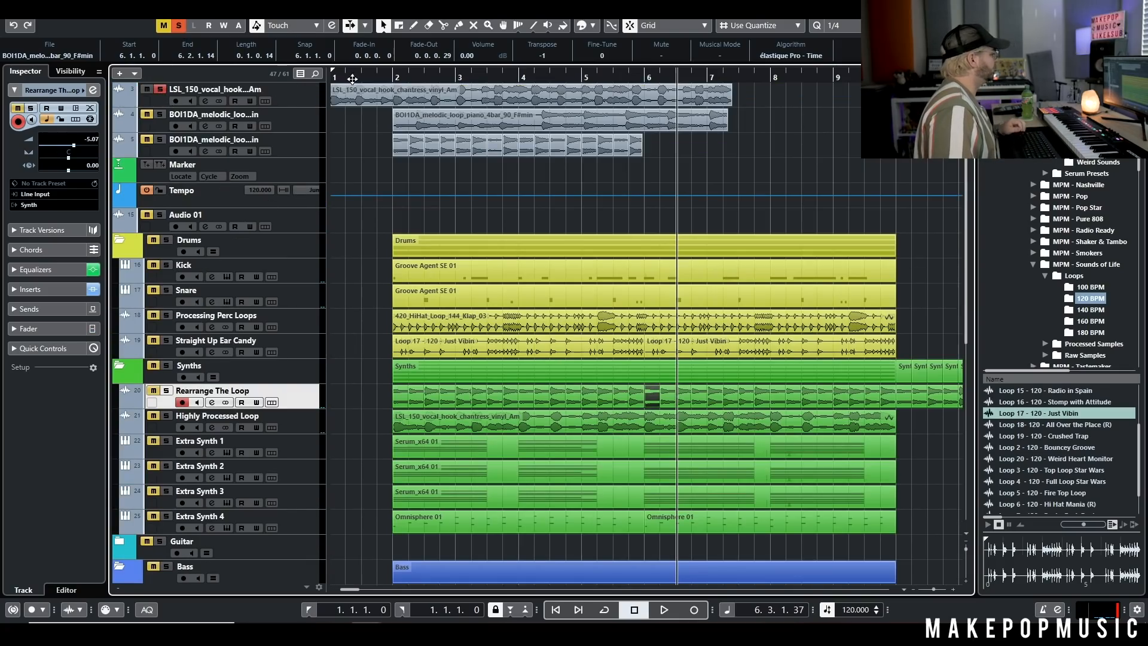
drag(353, 79, 173, 79)
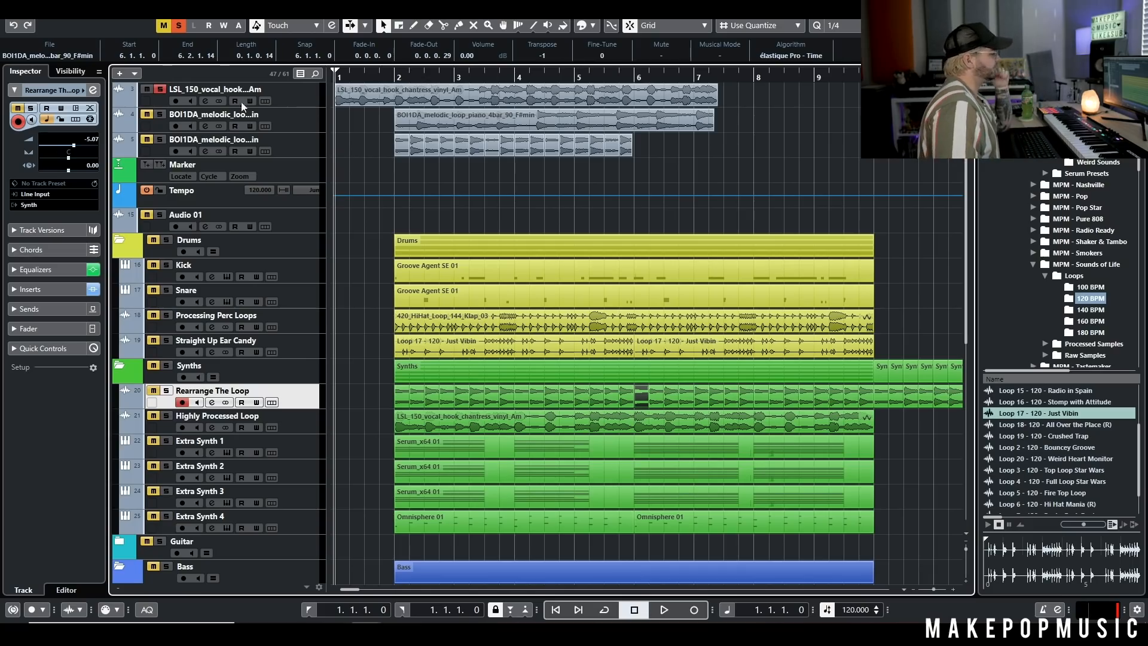
Step: Select the LSL_150_vocal_hook_chantress_vinyl_Am event, clear the solos and solo its track again
click(376, 98)
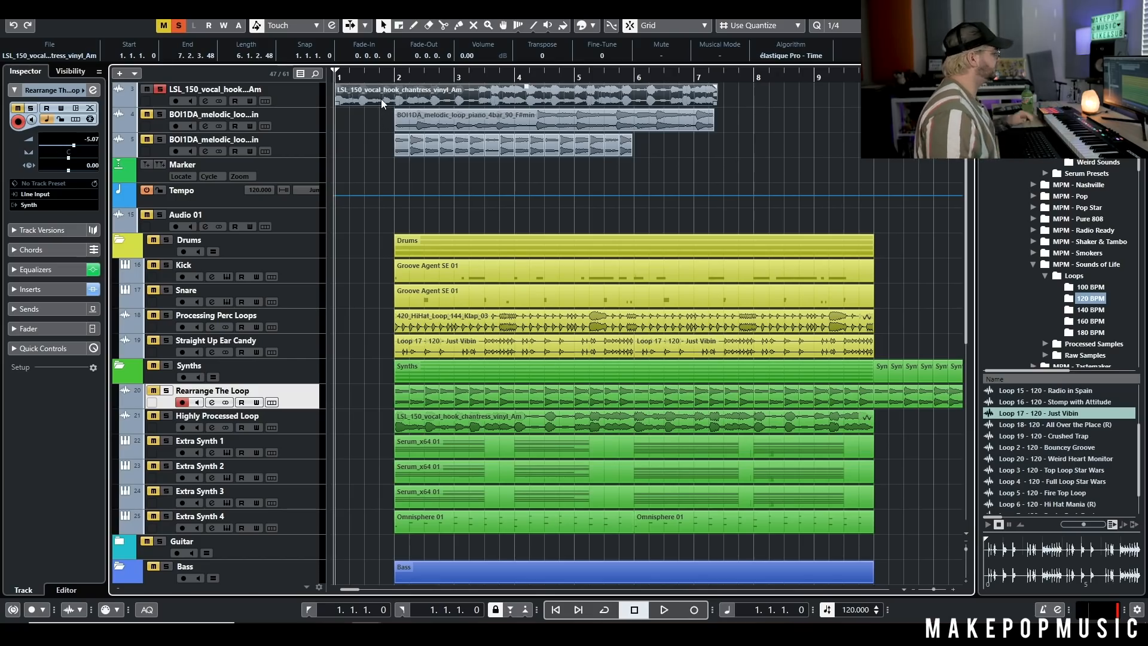
click(178, 26)
scroll(208, 122, down, 1)
scroll(209, 122, up, 1)
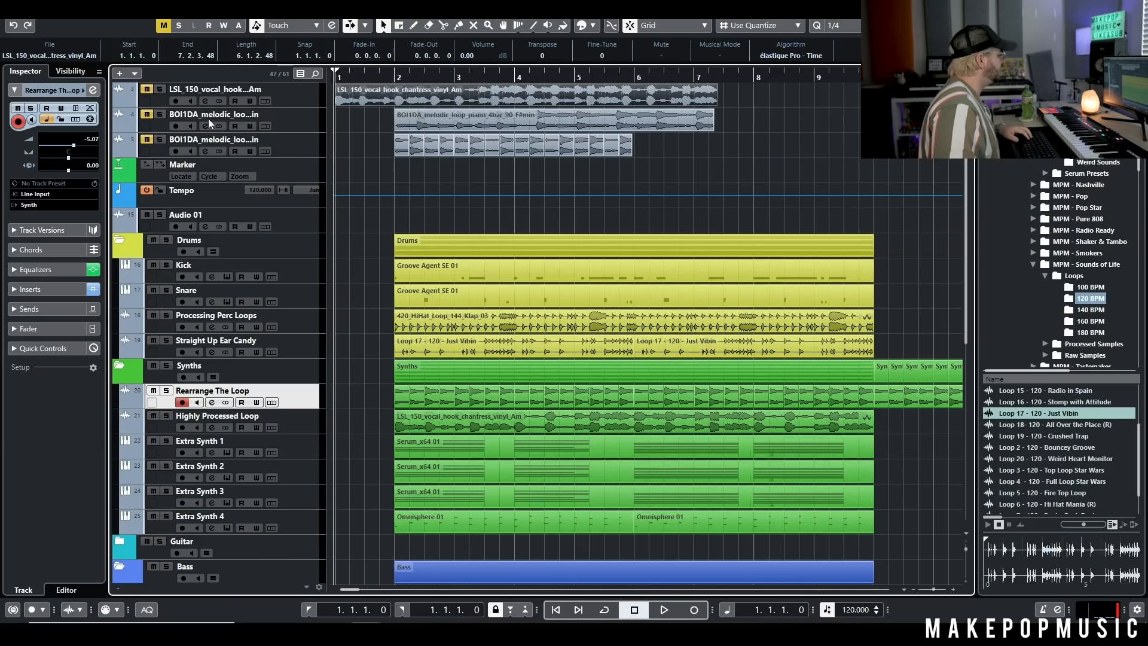
click(160, 90)
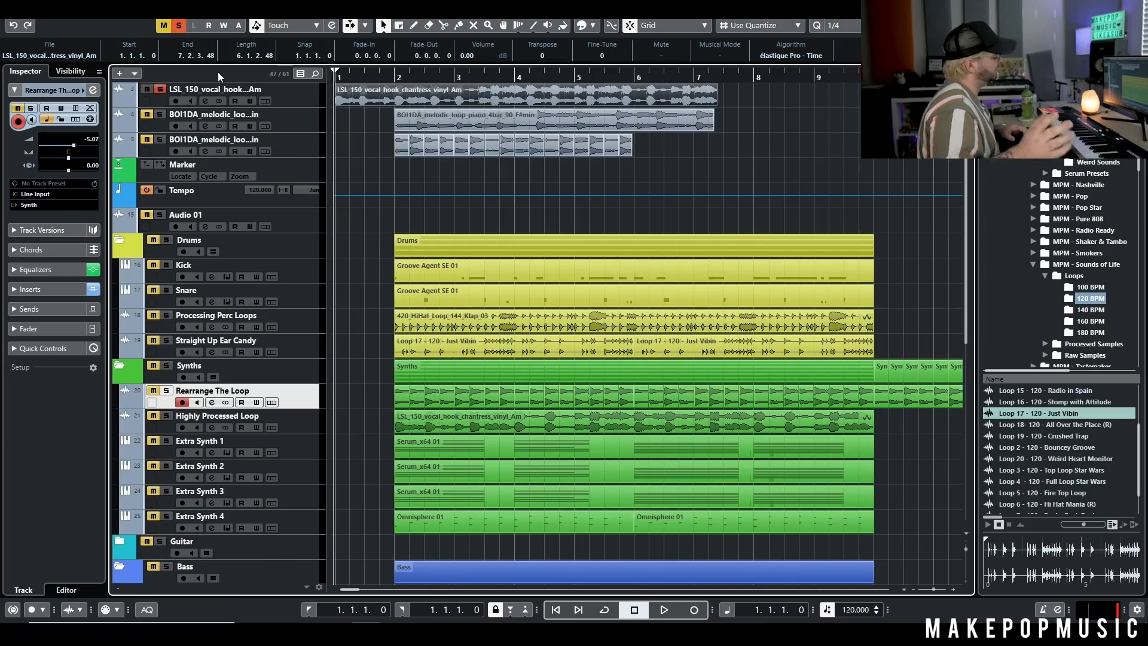
Step: Play the soloed LSL_150_vocal_hook loop from the start of bar 1
key(space)
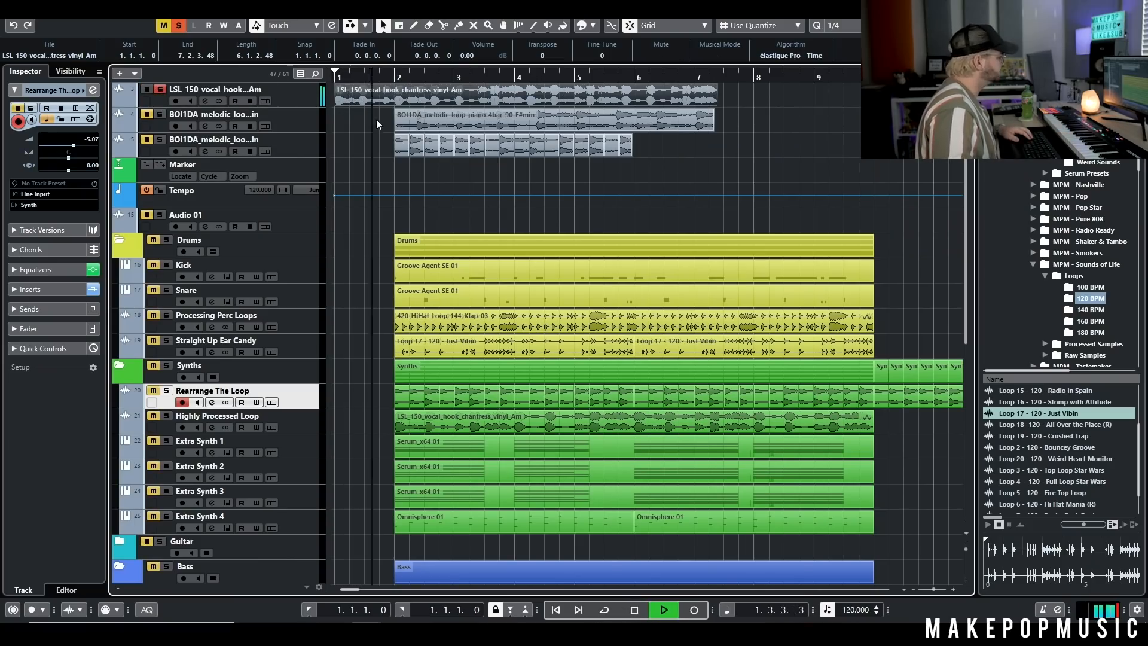
key(space)
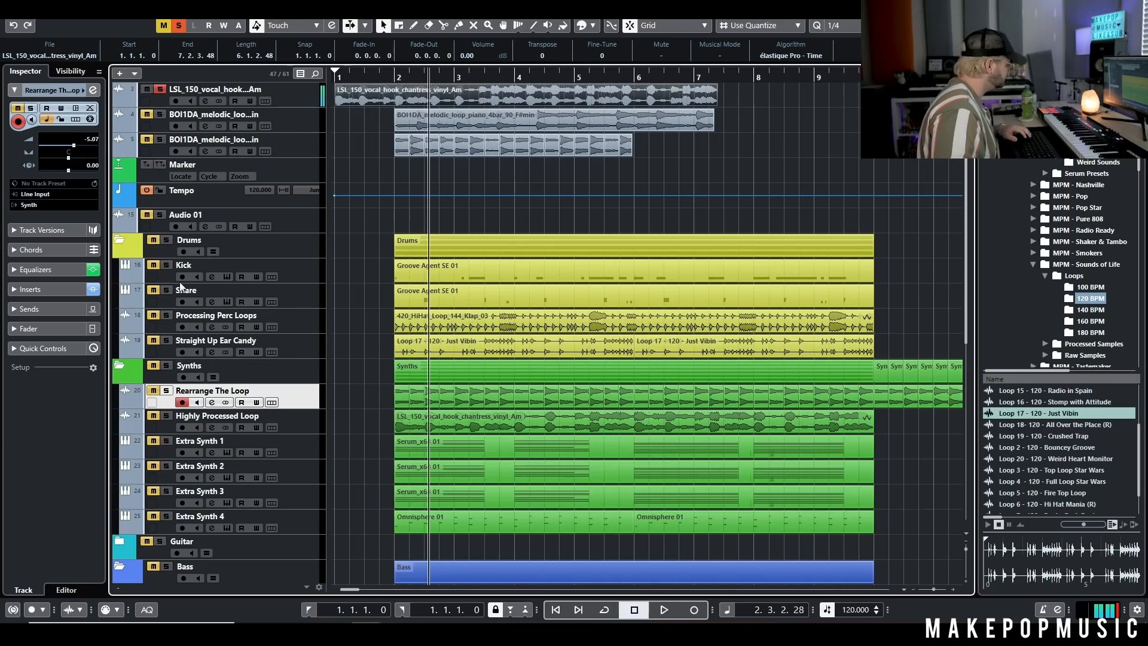
Step: Clear the solos, solo the Highly Processed Loop track and bypass its equalizers, inserts and sends
click(178, 25)
click(166, 415)
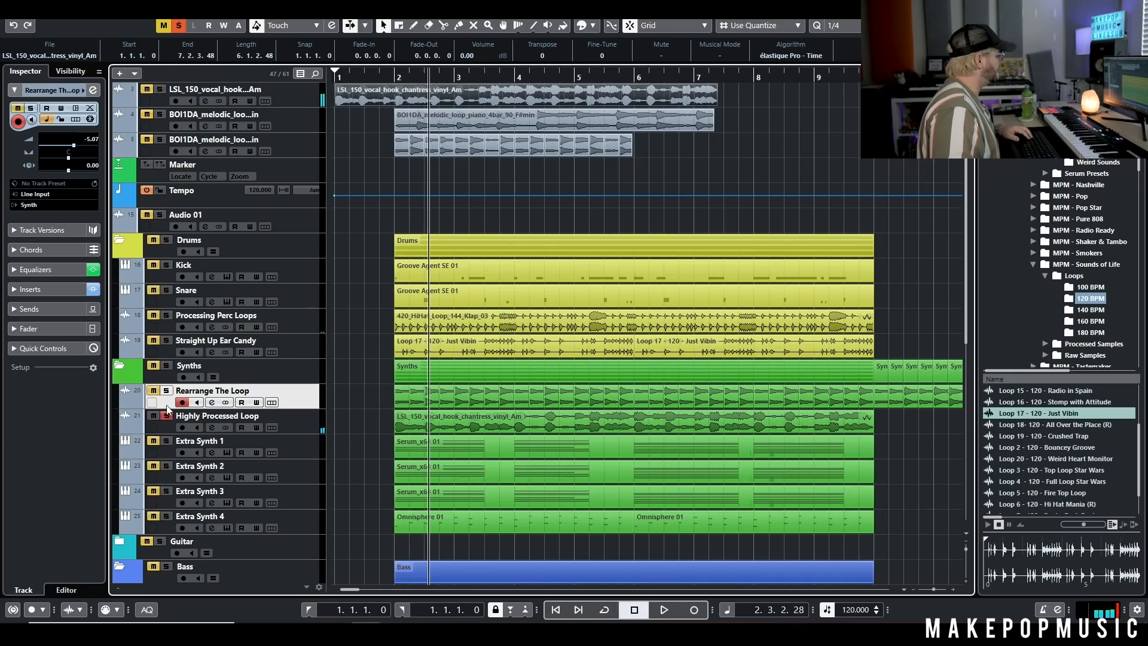
click(210, 426)
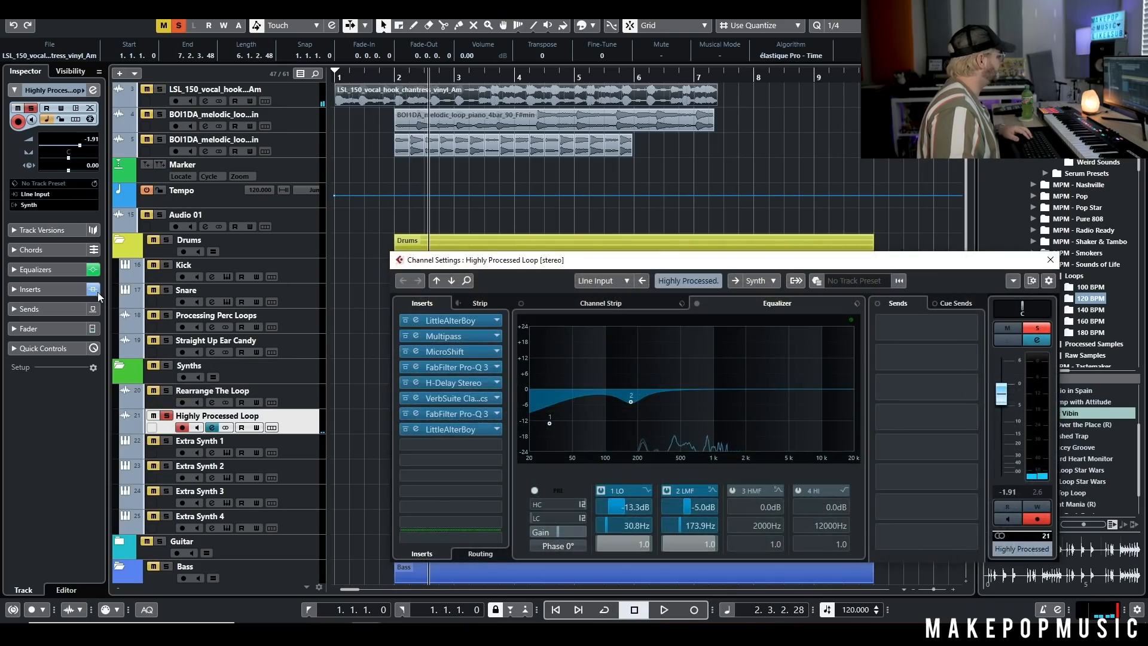
click(96, 268)
click(96, 268)
click(94, 232)
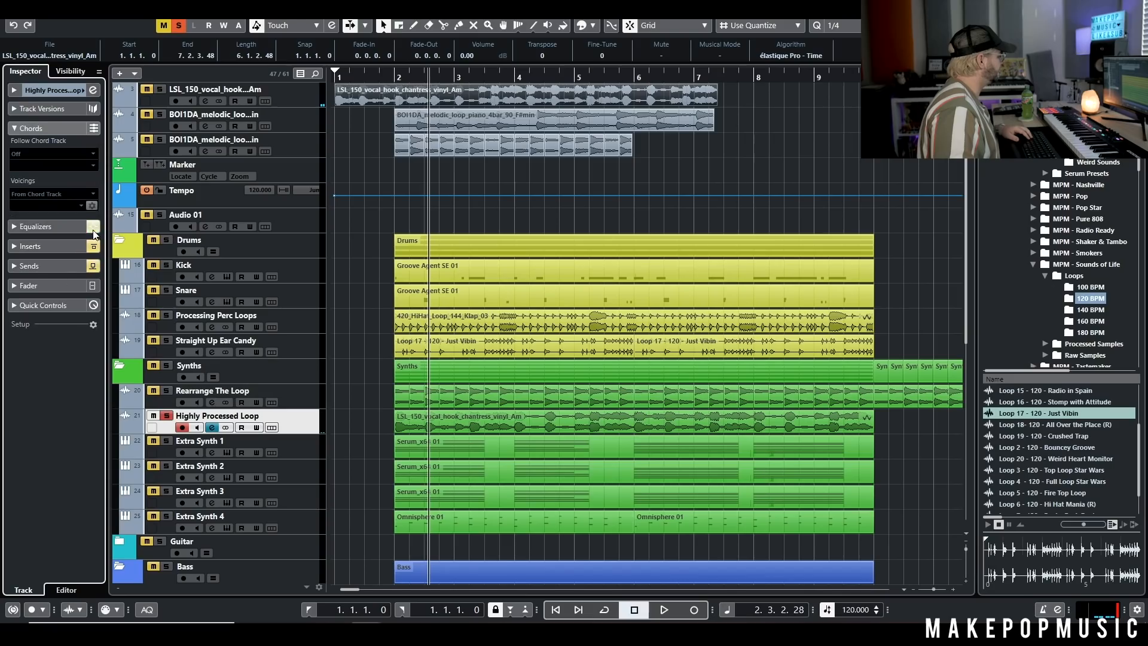
Step: Solo Rearrange The Loop, Kick, Snare and 808 together with the Highly Processed Loop track
click(165, 391)
click(170, 268)
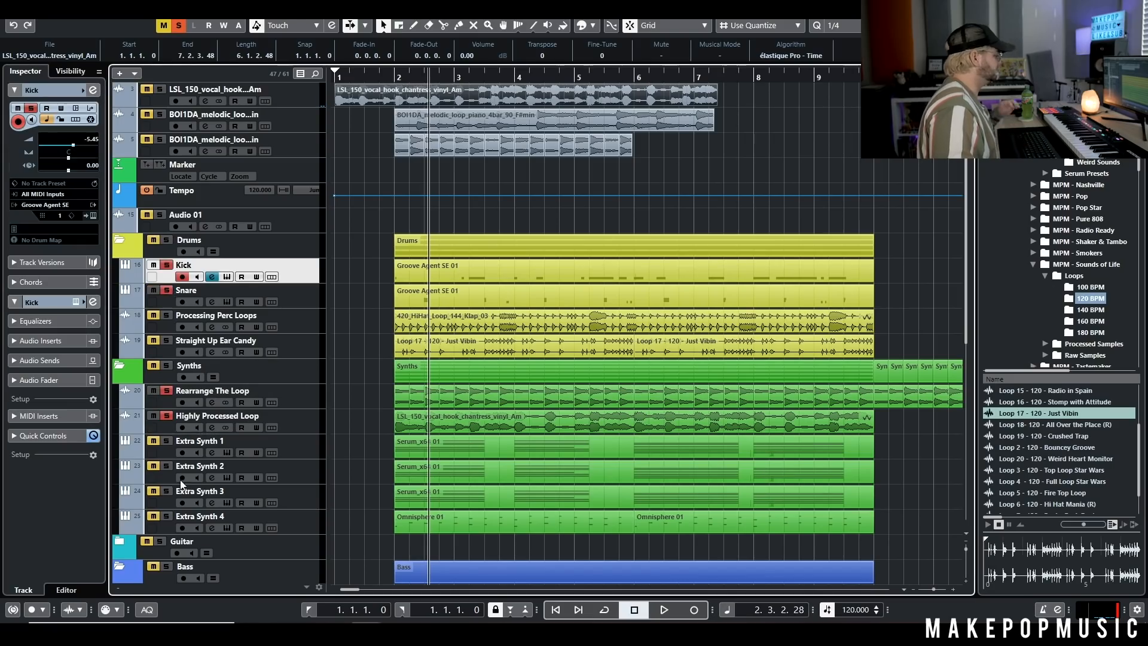
scroll(176, 513, down, 4)
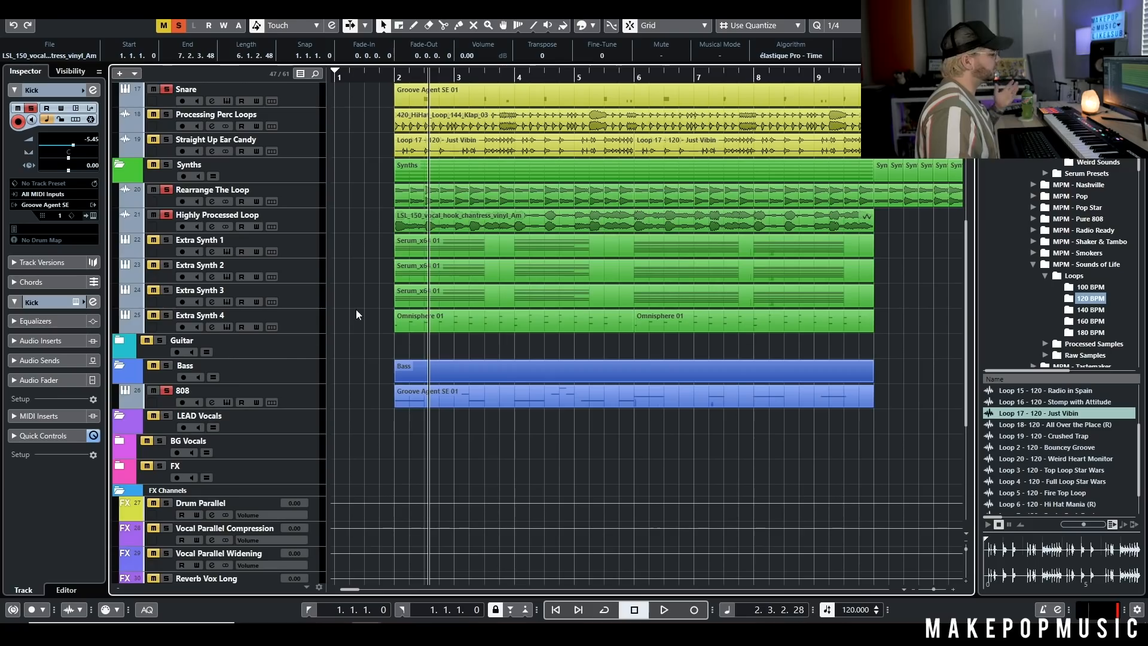
Step: Play the unprocessed vocal loop with the rearranged piano loop, drums and 808 from bar 2
click(388, 78)
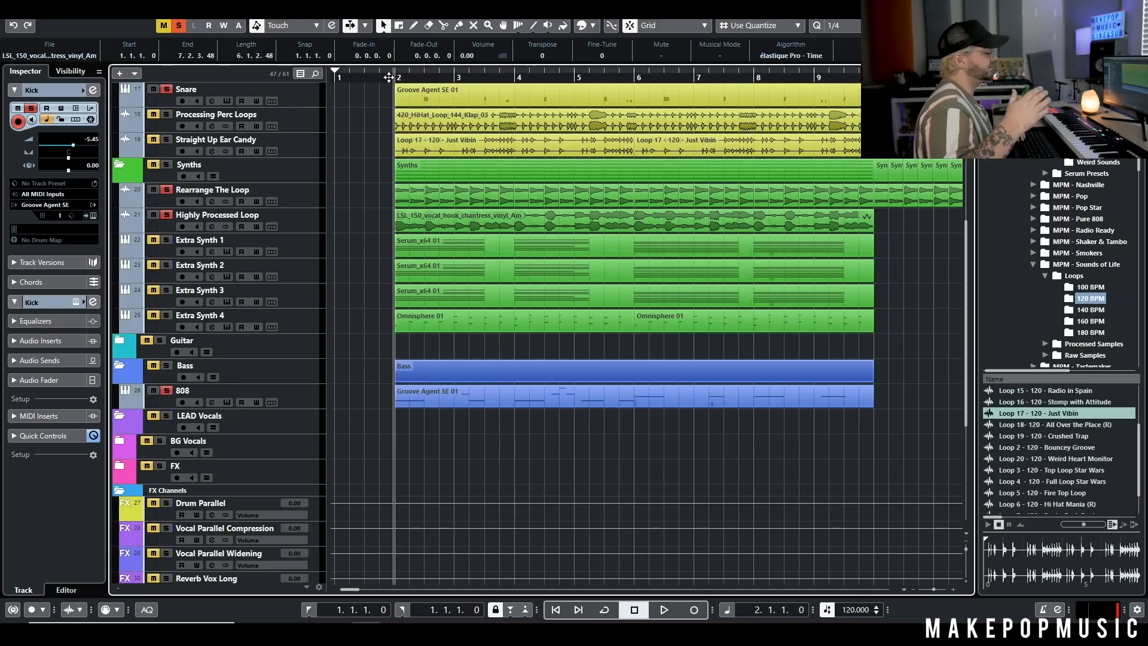
key(space)
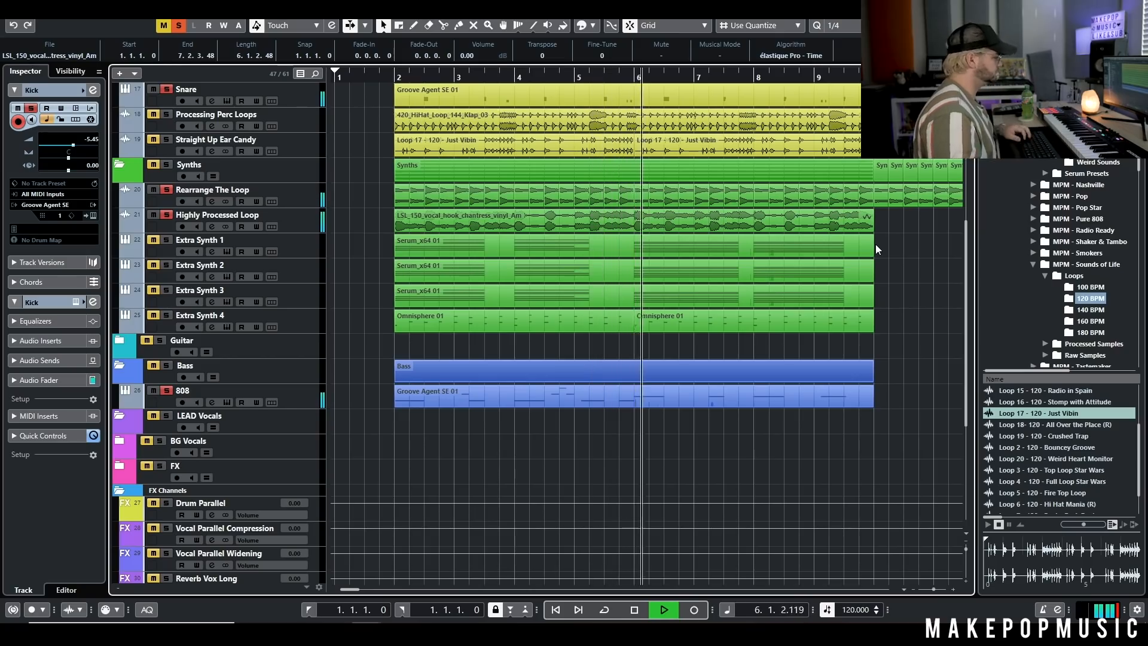
key(space)
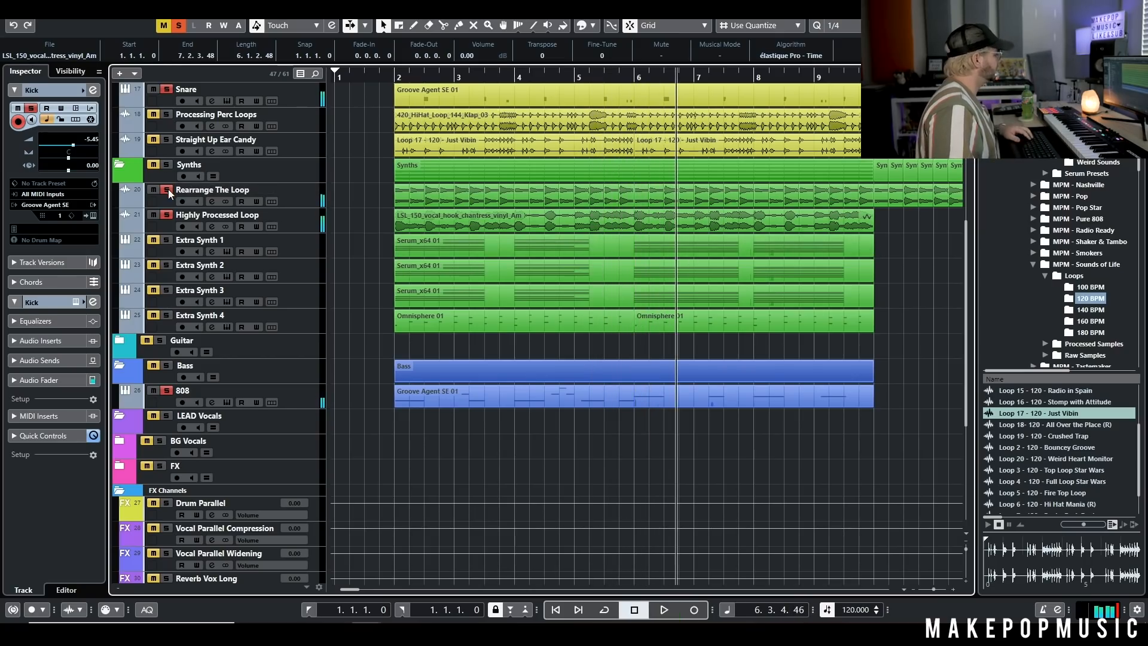
Step: Solo only the Highly Processed Loop track, enable just its LittleAlterBoy insert and view that plug-in's settings
click(212, 227)
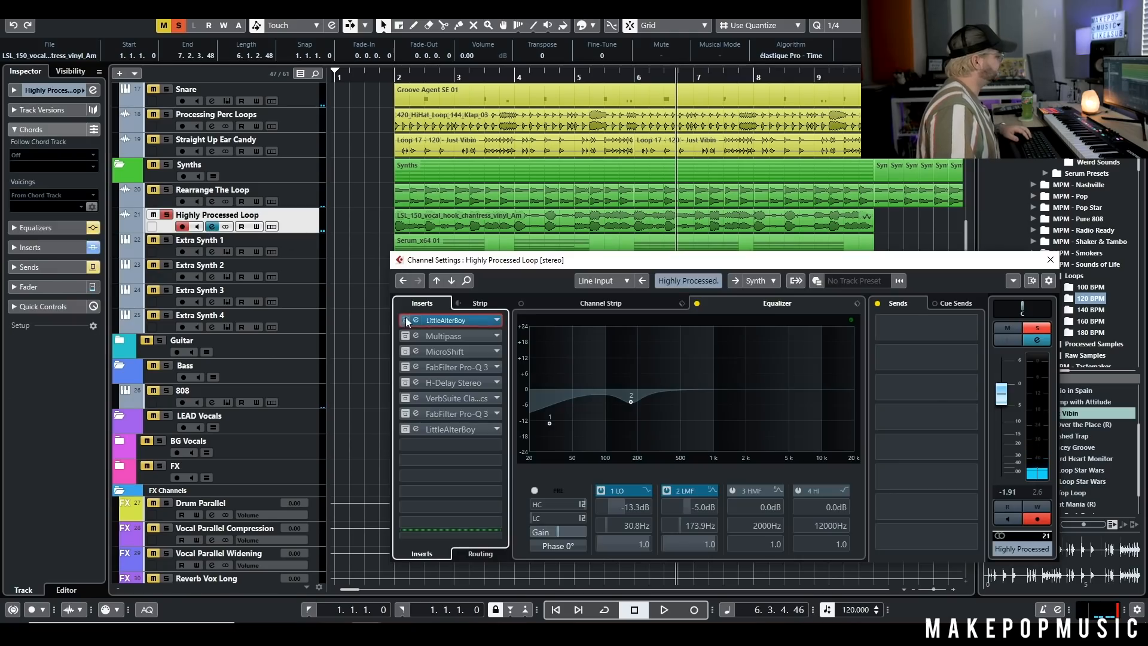
click(450, 322)
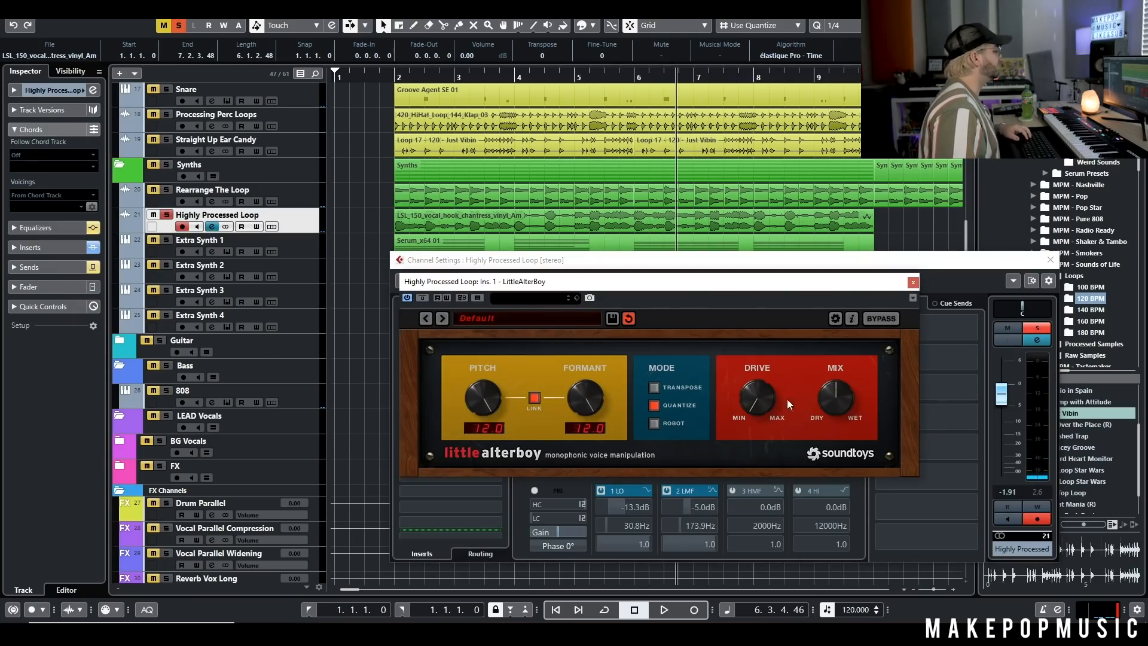
click(911, 282)
Step: Play the Highly Processed Loop from bar 2 with only LittleAlterBoy active and reopen its channel settings
click(389, 79)
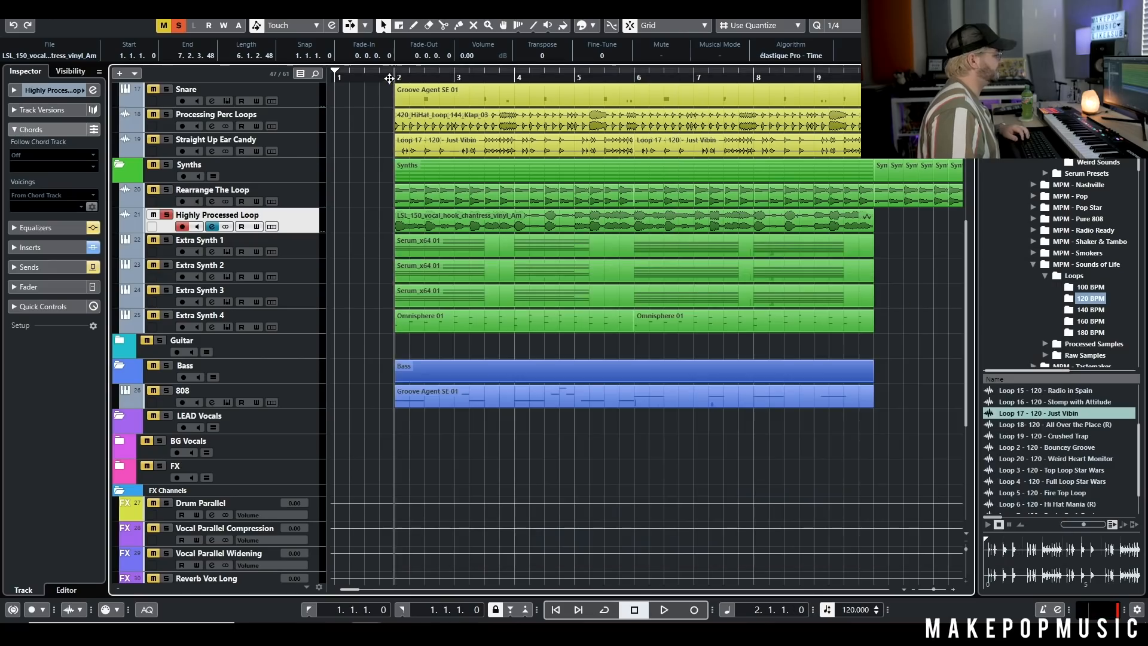
key(space)
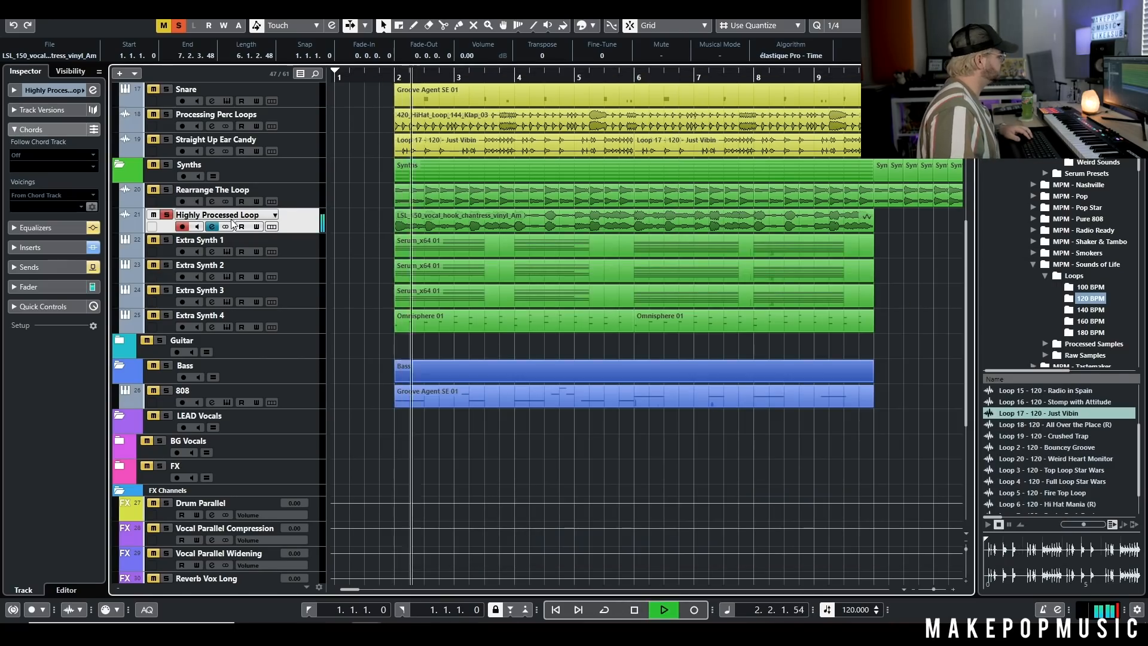
click(214, 227)
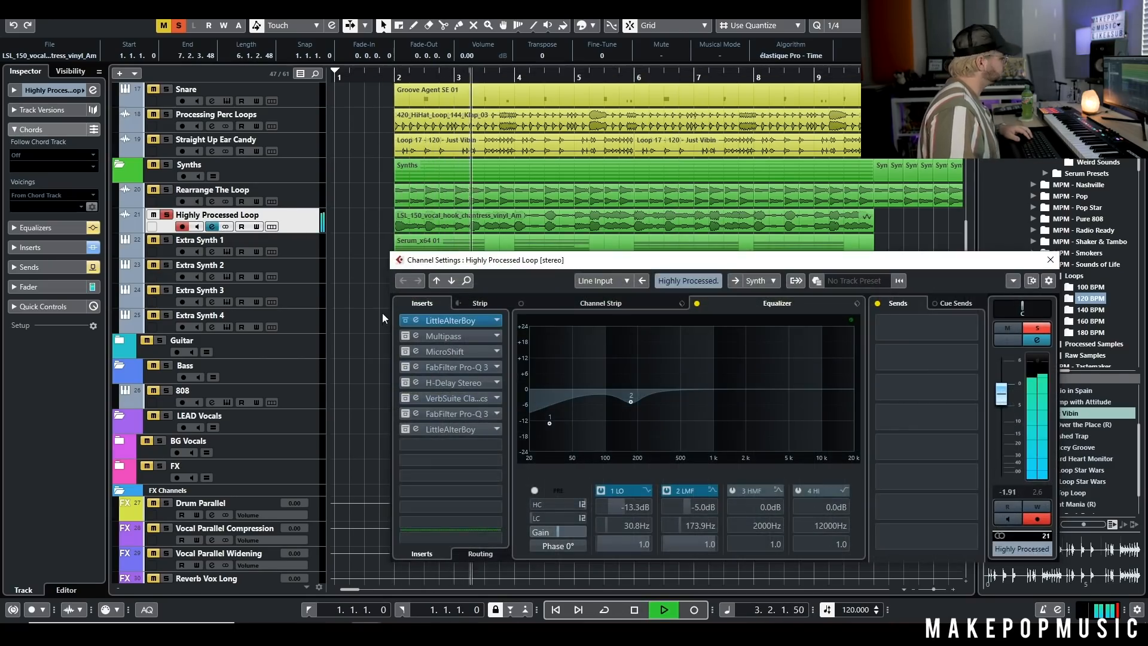
key(space)
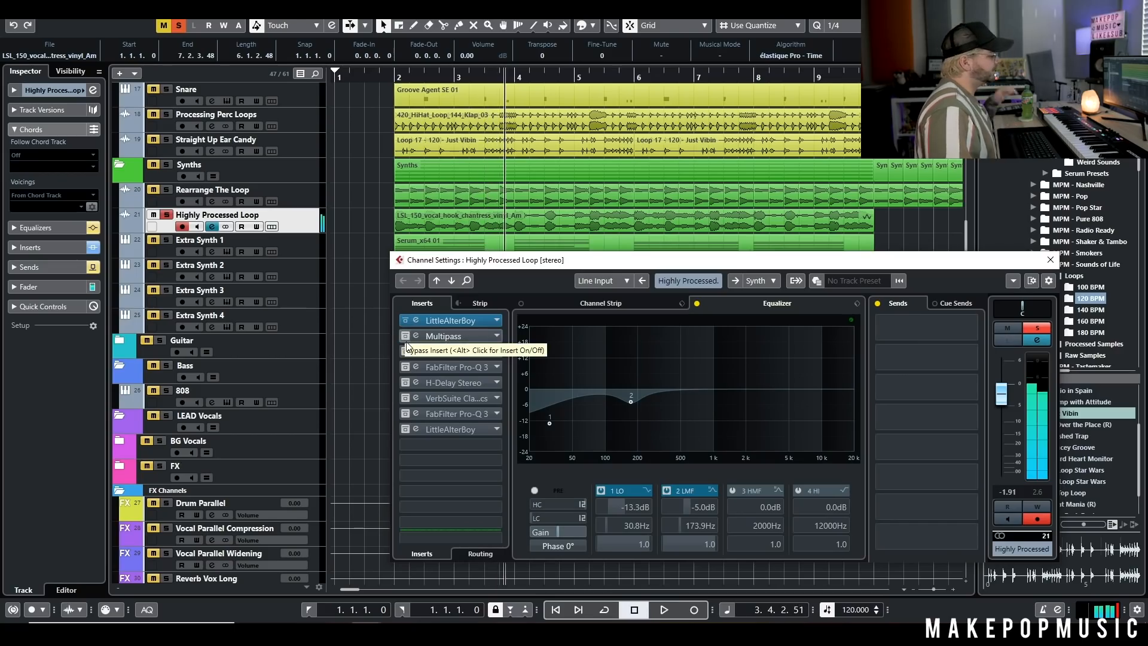
Step: Enable the Multipass insert and open its editor to view the Glassy Attitude preset, repositioning the plug-in window
click(444, 339)
click(454, 336)
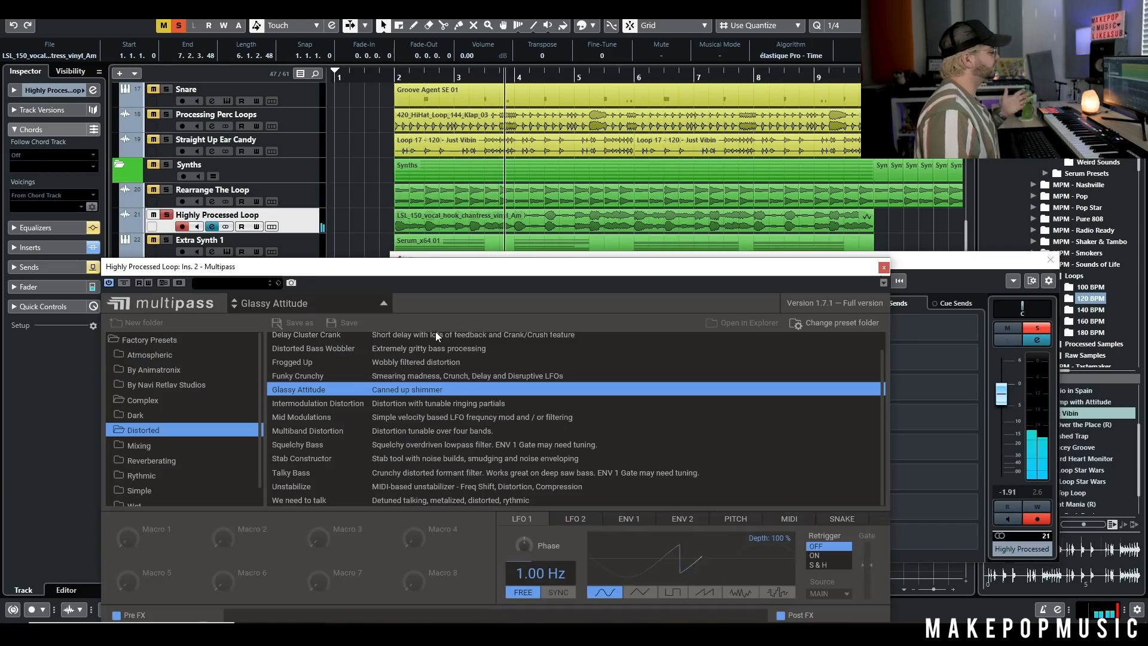
drag(786, 287, 923, 137)
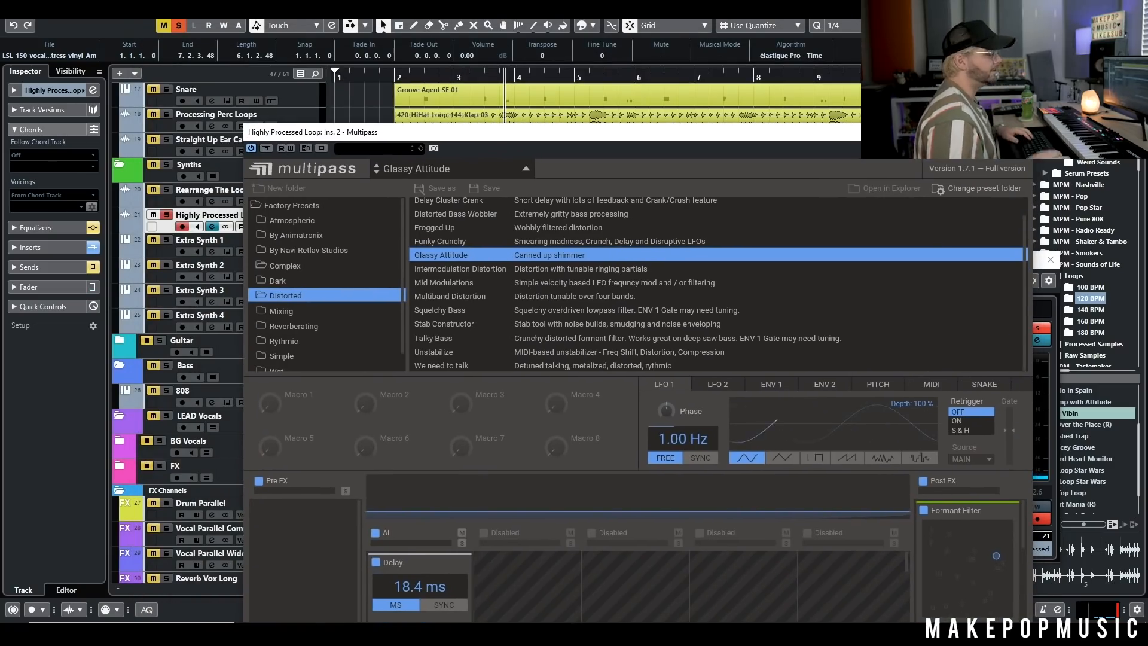
drag(624, 142, 570, 192)
drag(457, 187, 483, 330)
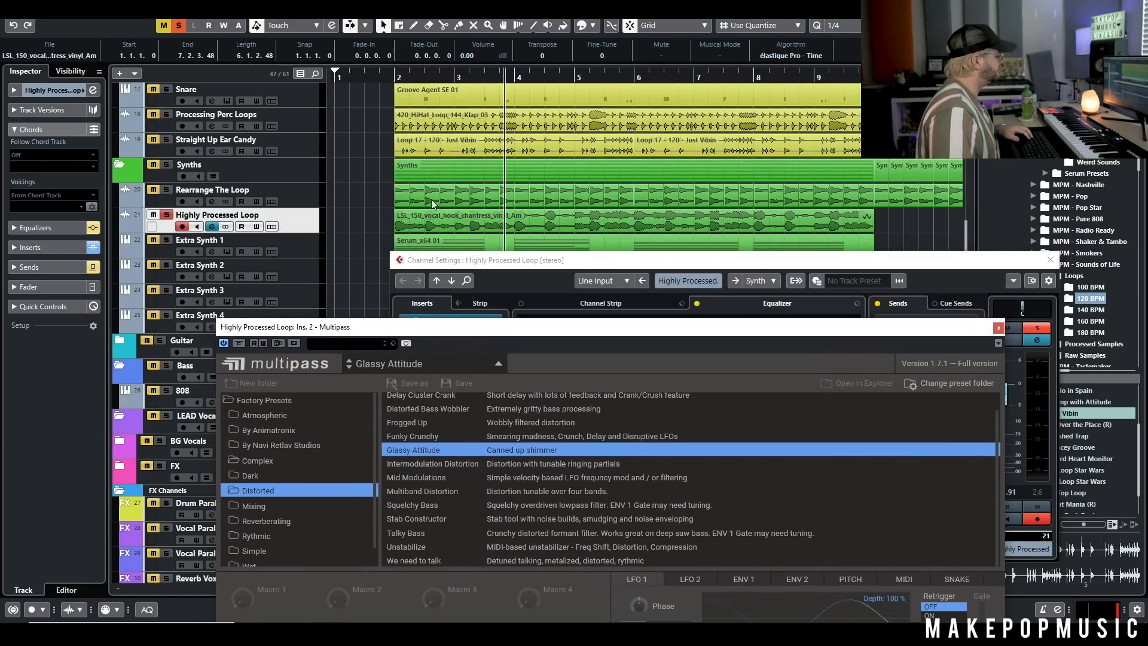
Step: Play the Highly Processed Loop from bar 2 with Multipass added and close the Multipass editor
click(396, 79)
key(space)
drag(414, 327, 382, 120)
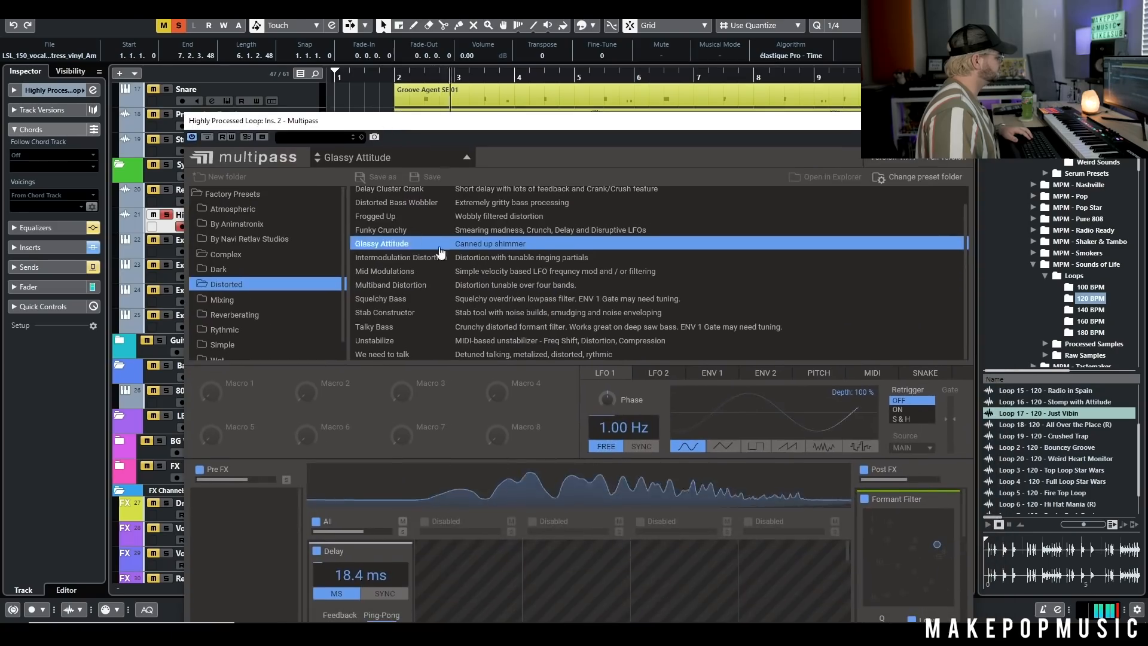
key(Escape)
key(space)
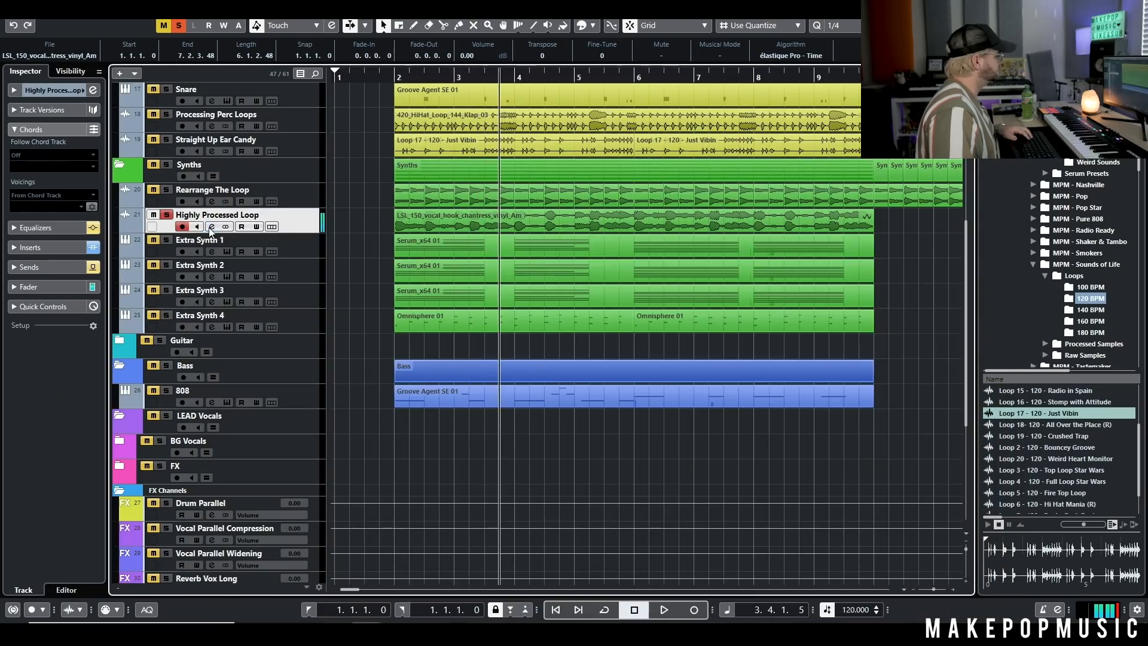
Step: Enable the MicroShift insert on the Highly Processed Loop channel and open its editor
click(212, 227)
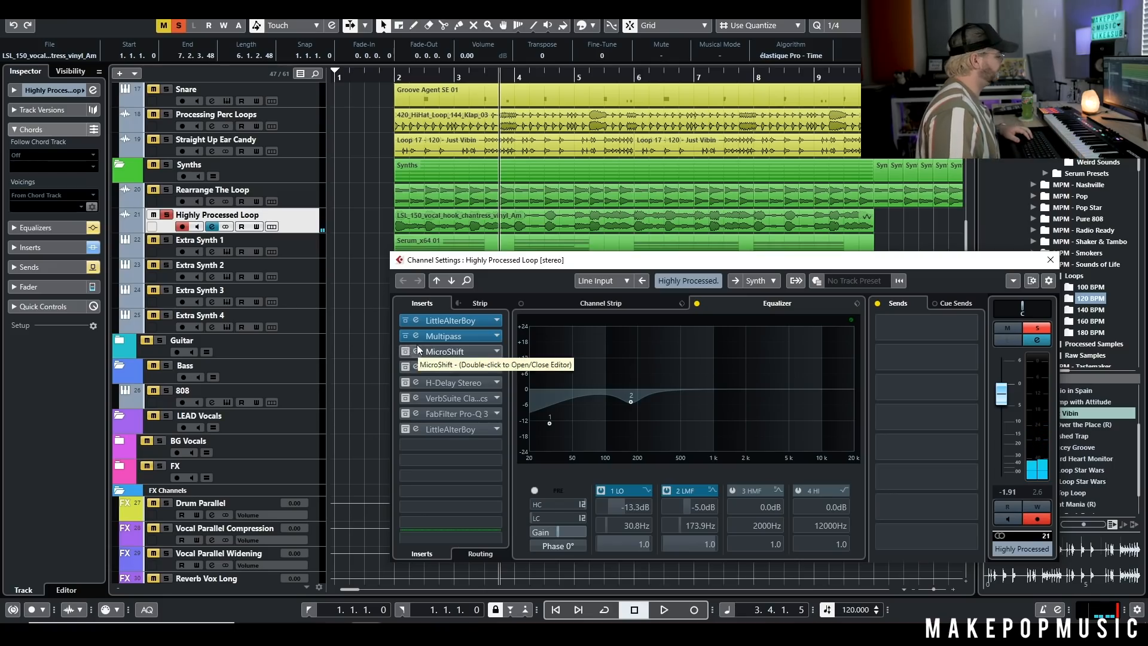
click(407, 351)
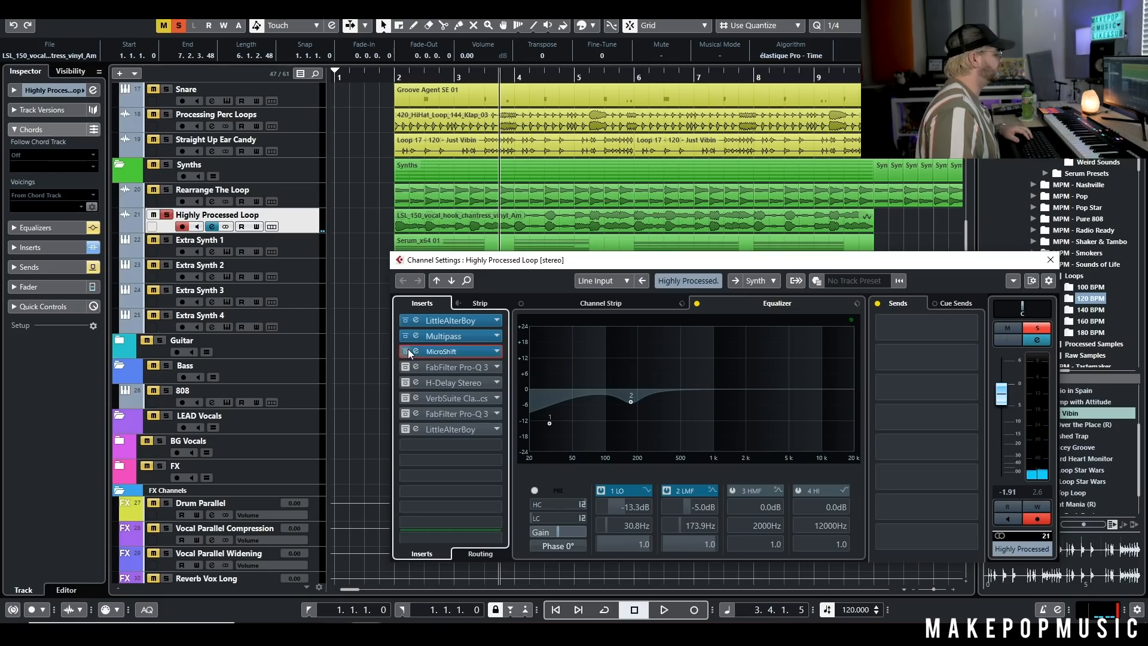
click(441, 352)
drag(502, 278, 499, 309)
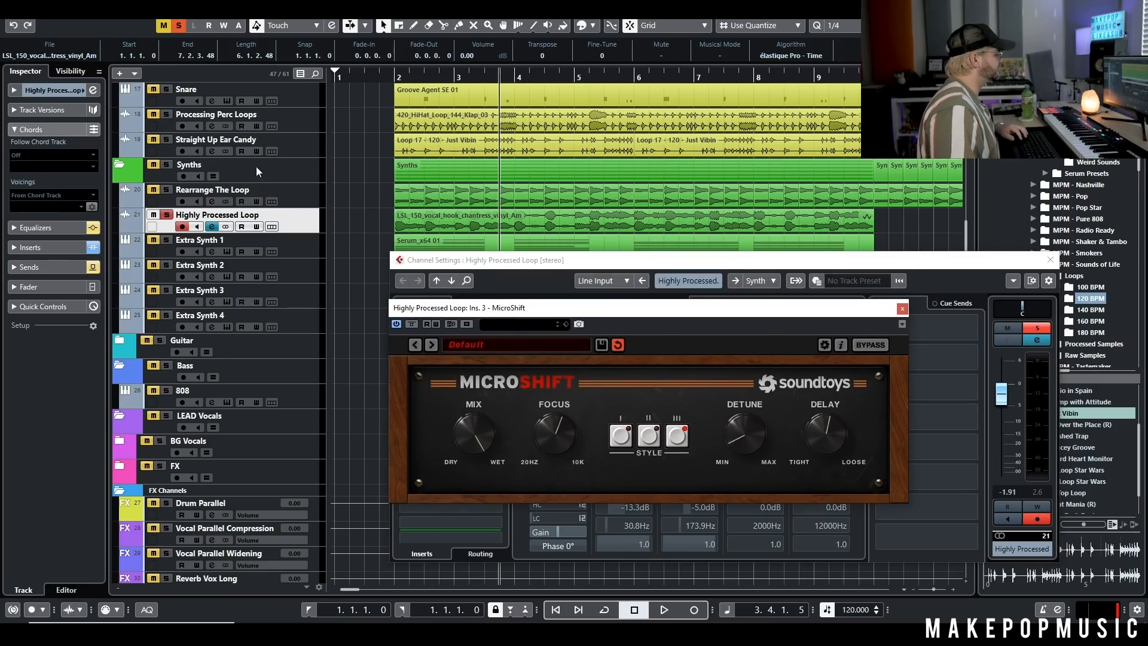
Step: Play the Highly Processed Loop from bar 2 with MicroShift added and close the MicroShift editor
click(382, 74)
key(space)
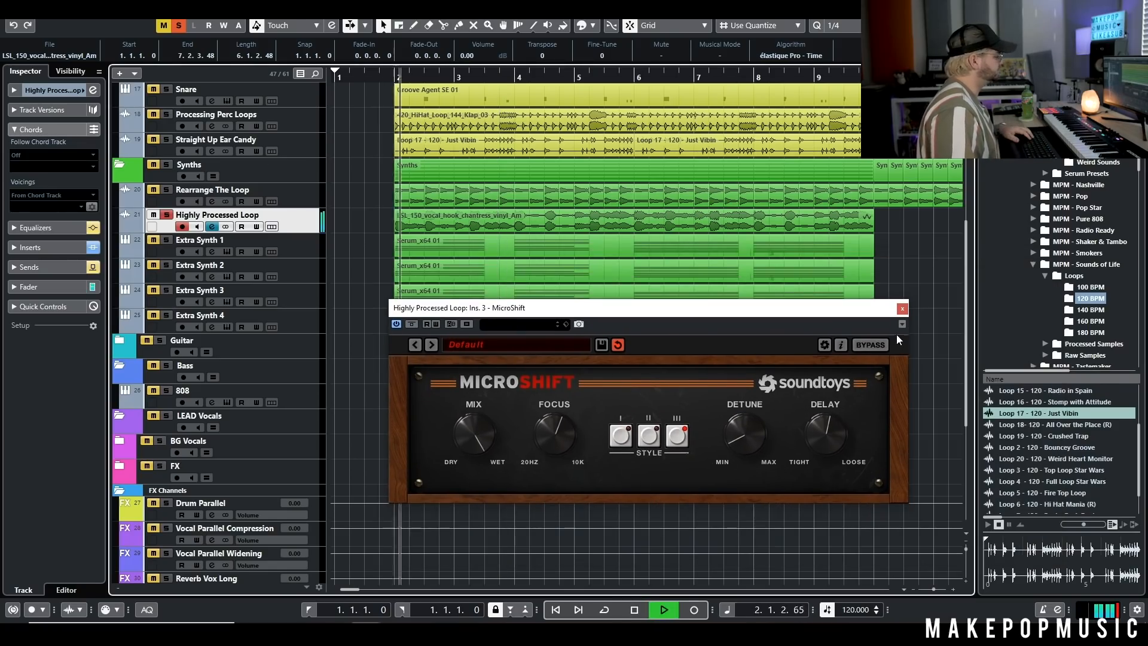
click(902, 309)
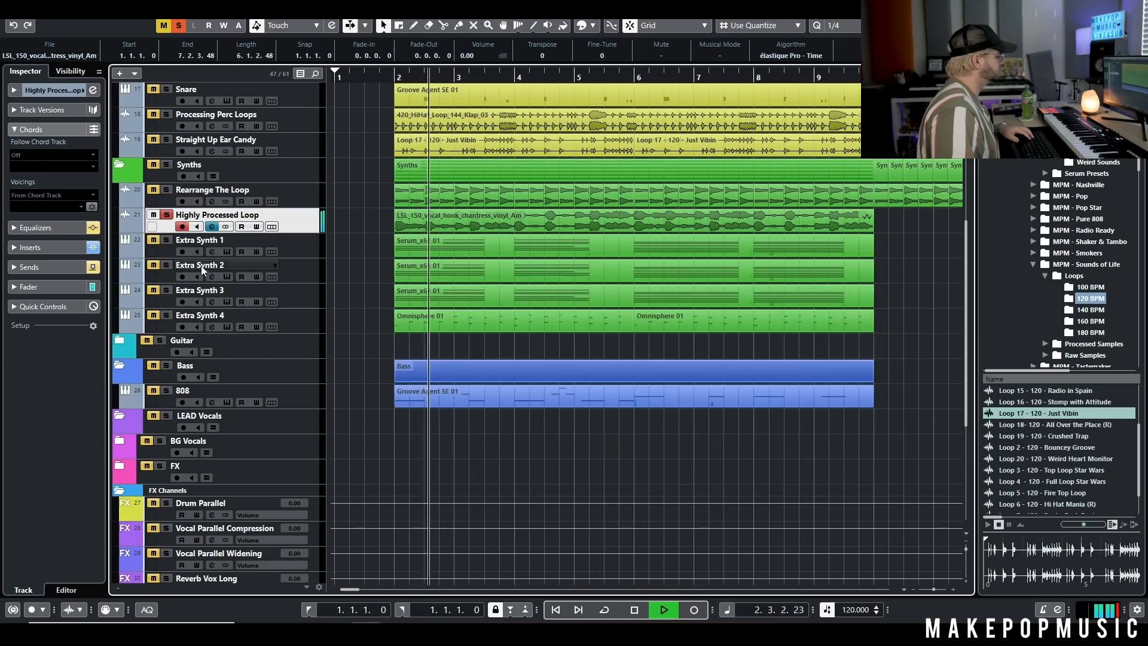
Step: Enable the FabFilter Pro-Q 3 insert in slot 4, stop playback and view its EQ curve
click(212, 227)
click(407, 368)
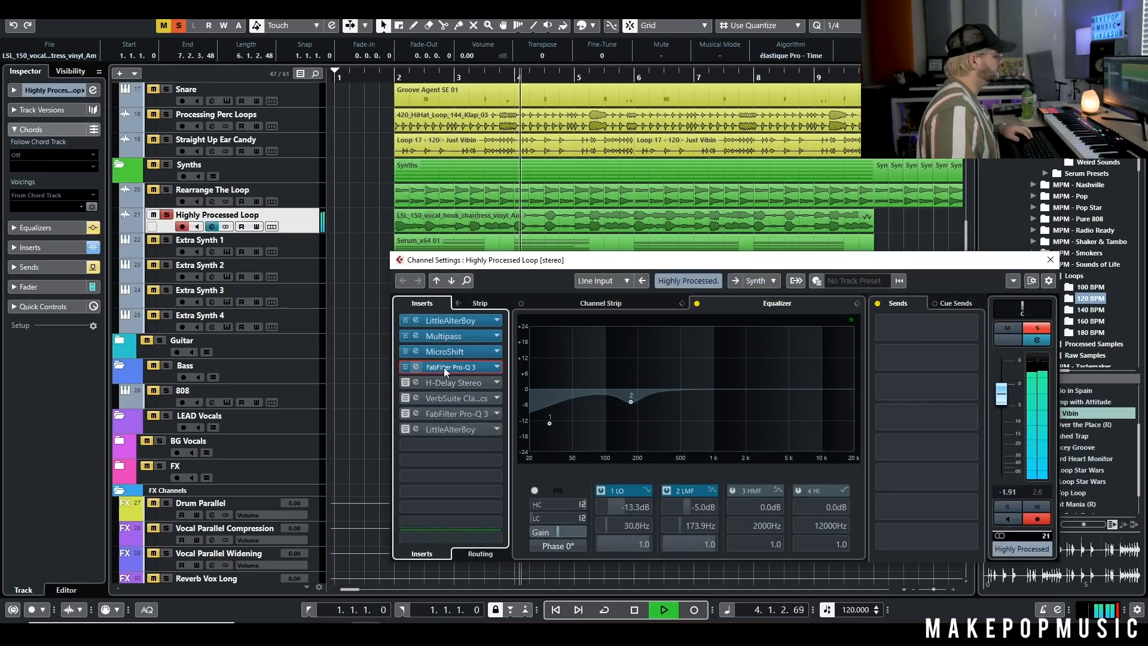
key(space)
key(space)
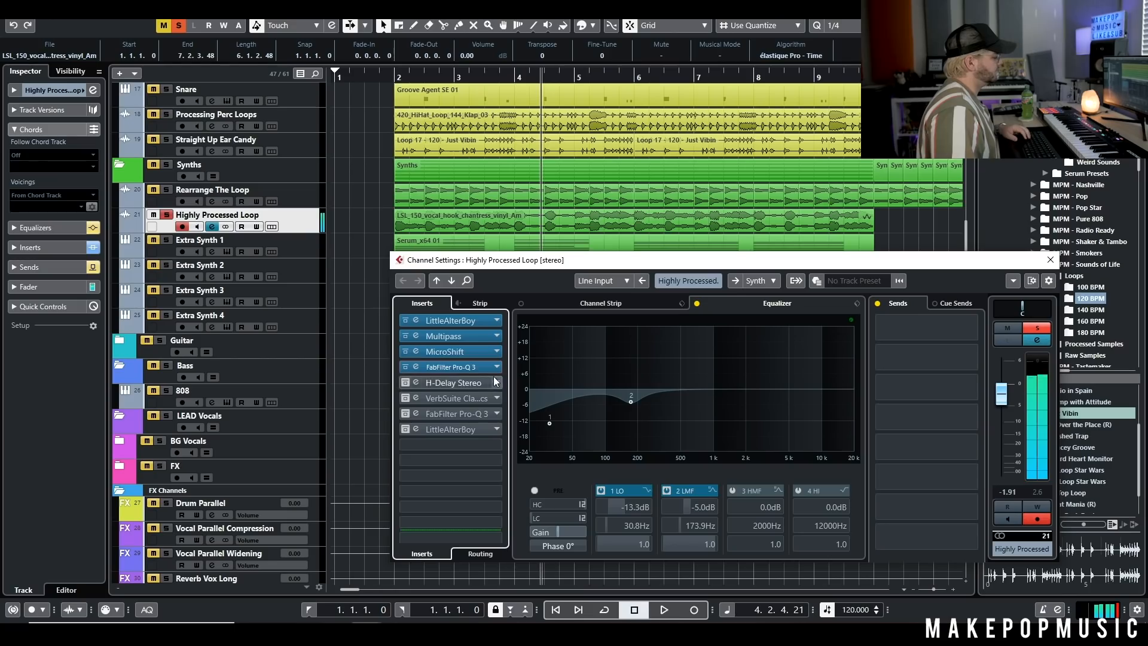
click(478, 367)
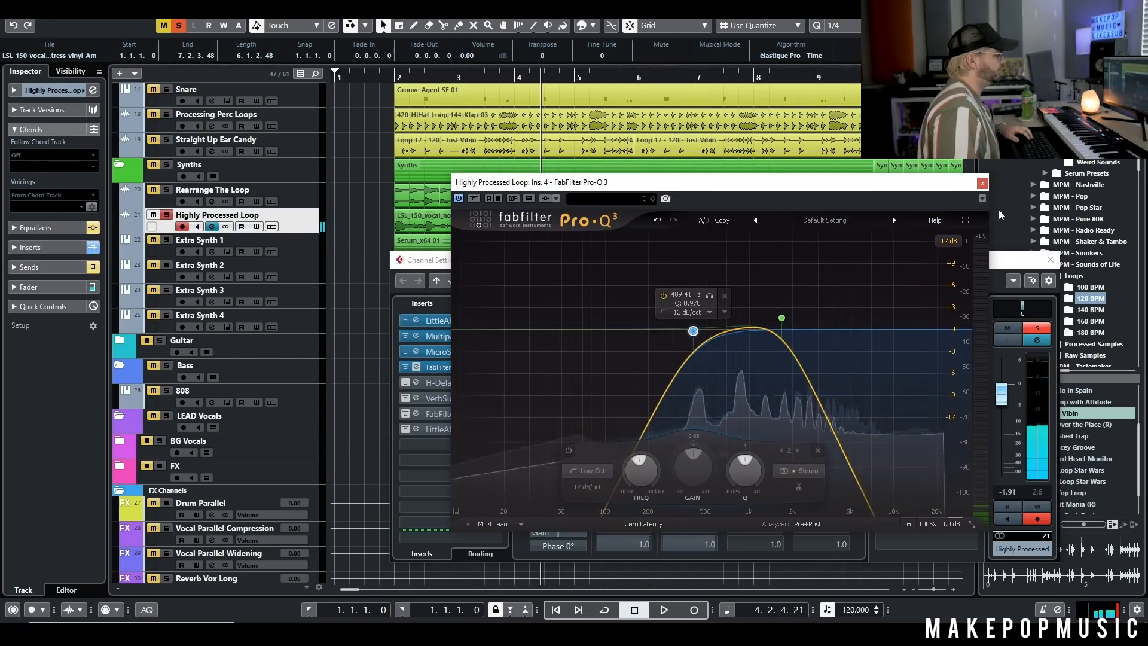
click(983, 185)
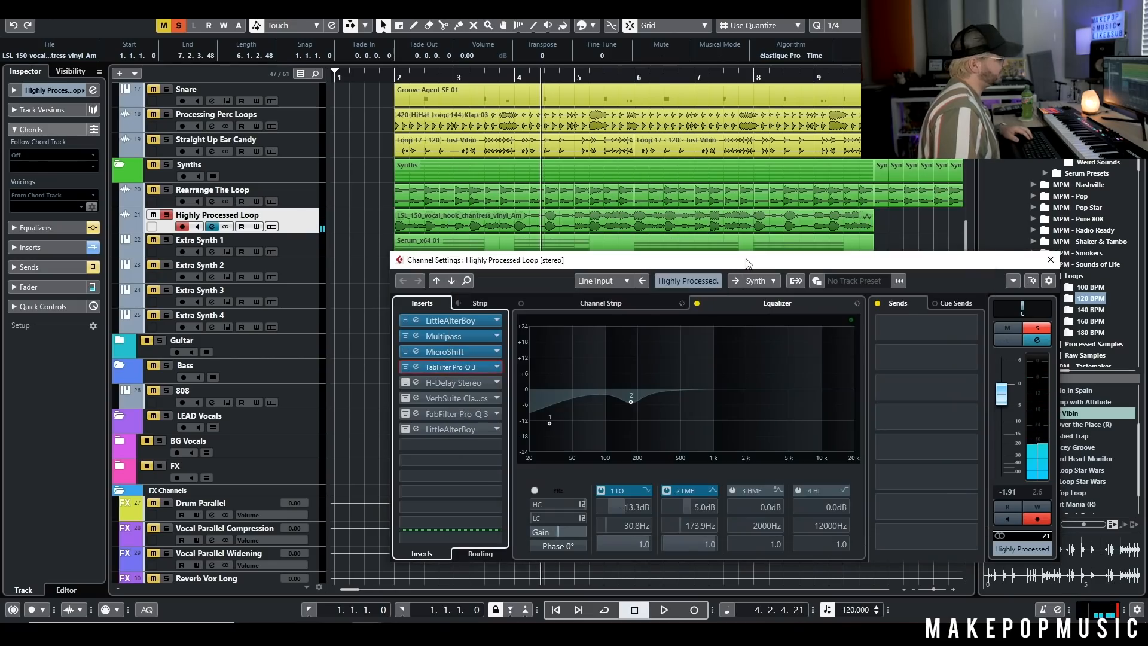
Step: Enable the H-Delay Stereo insert on the Highly Processed Loop channel and view its settings
click(440, 381)
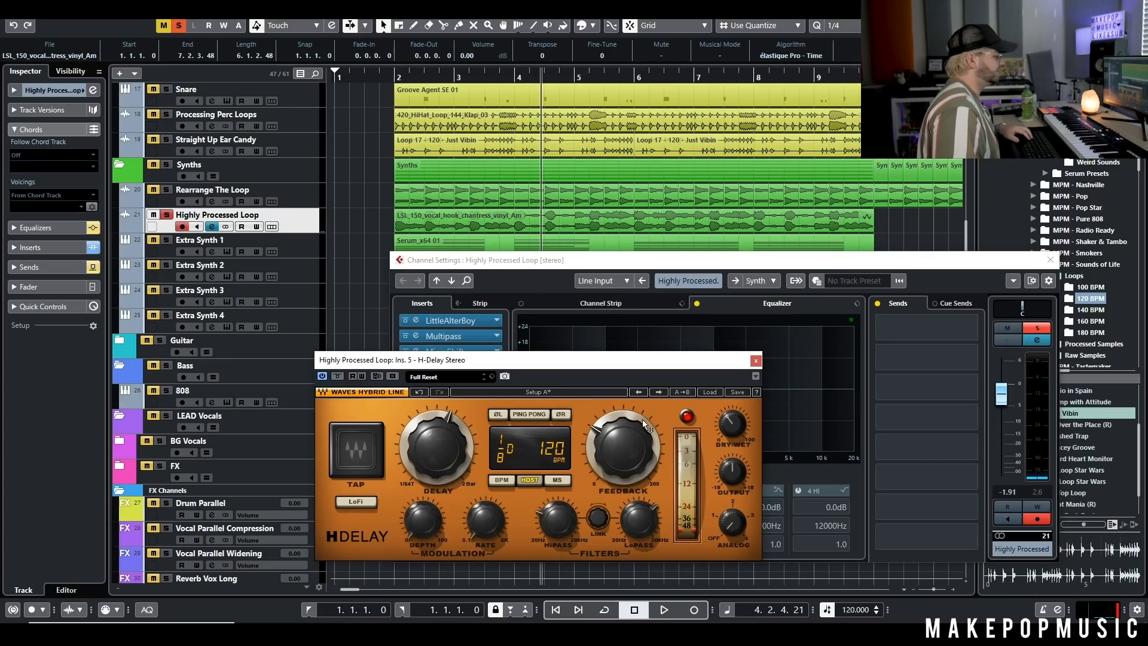
click(756, 360)
Step: Play the Highly Processed Loop from bar 2 with H-Delay added, stop and reopen its channel settings
click(387, 61)
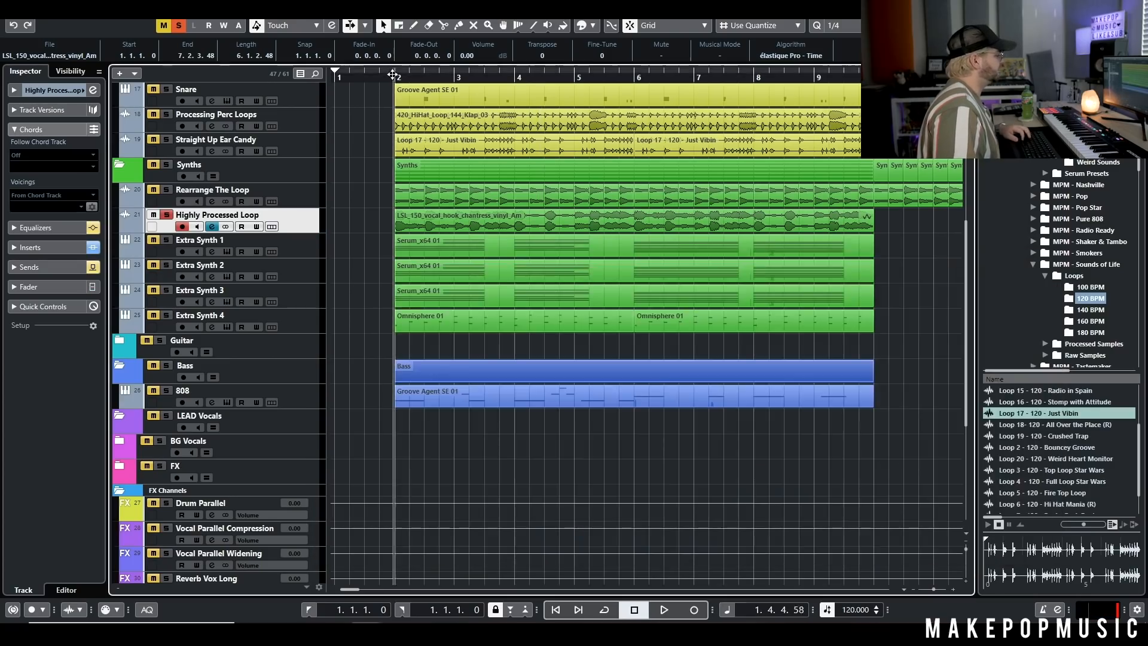
key(space)
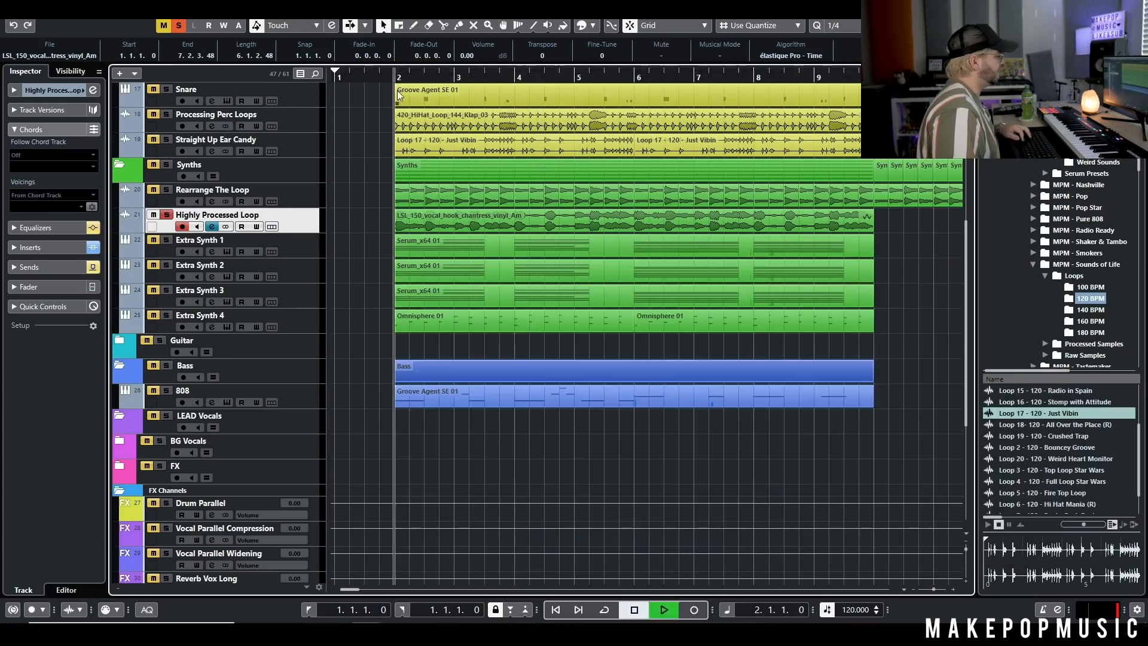
click(211, 227)
click(404, 398)
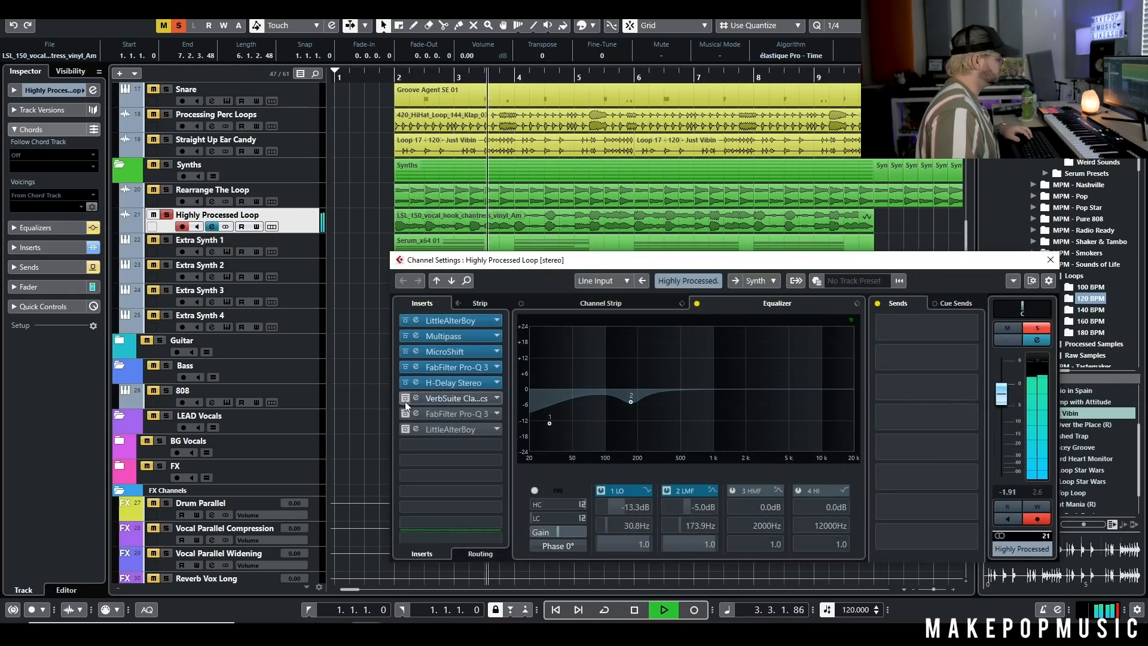
click(371, 378)
key(space)
click(212, 227)
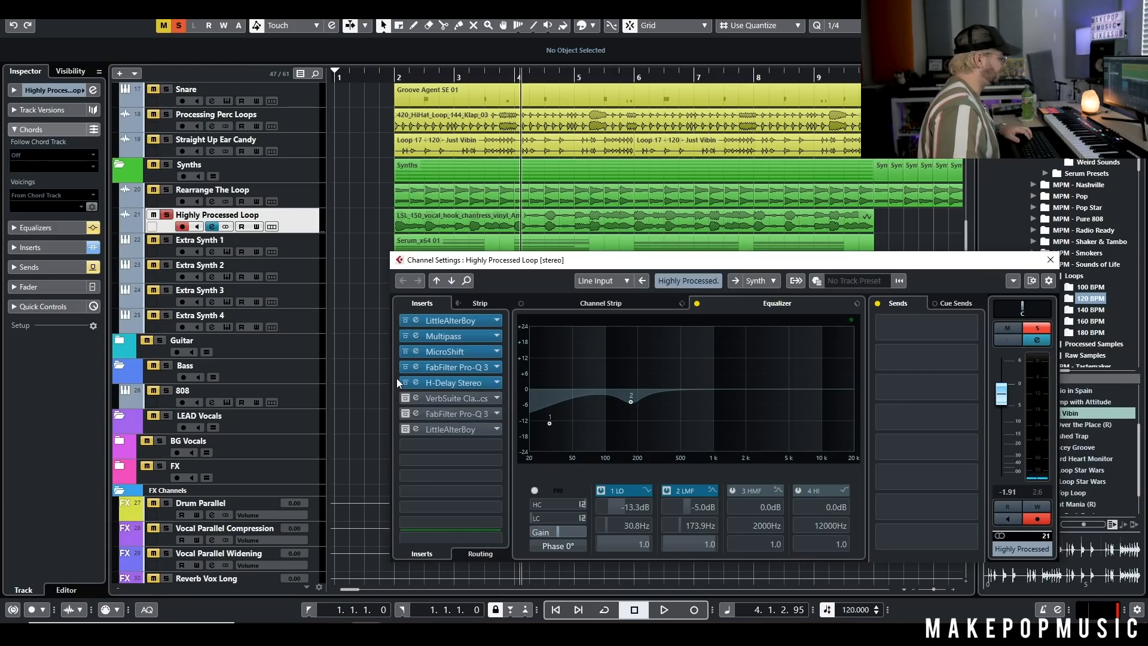
Step: Enable the VerbSuite Classics insert on the Highly Processed Loop channel, view its reverb settings and close its editor
click(407, 398)
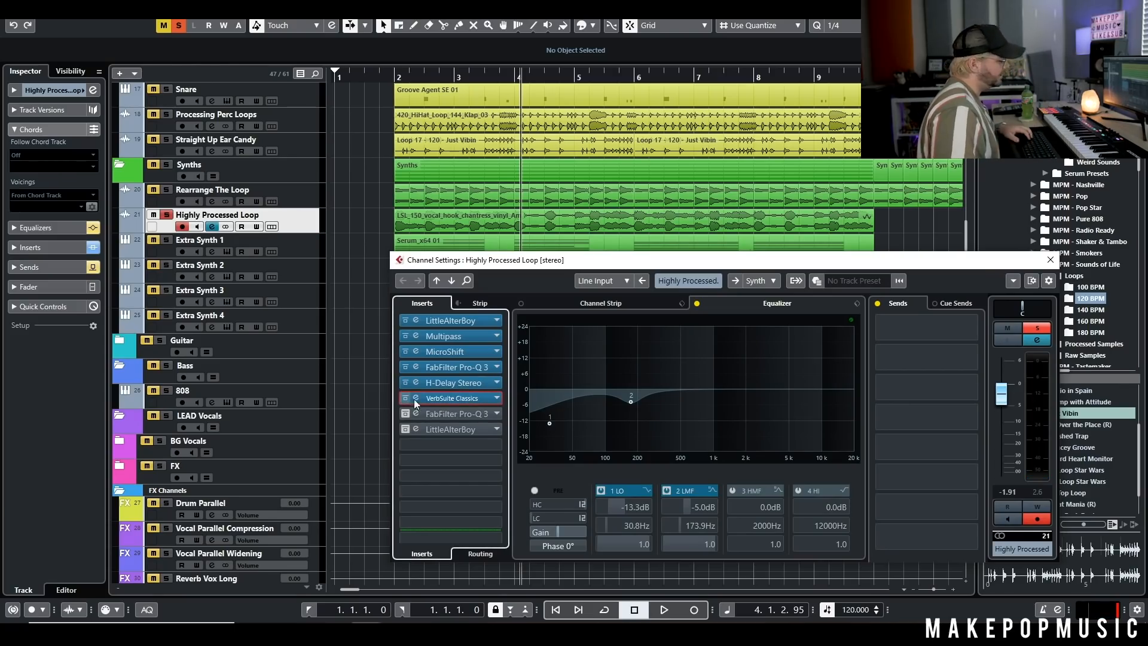
click(454, 398)
mouse_move(924, 474)
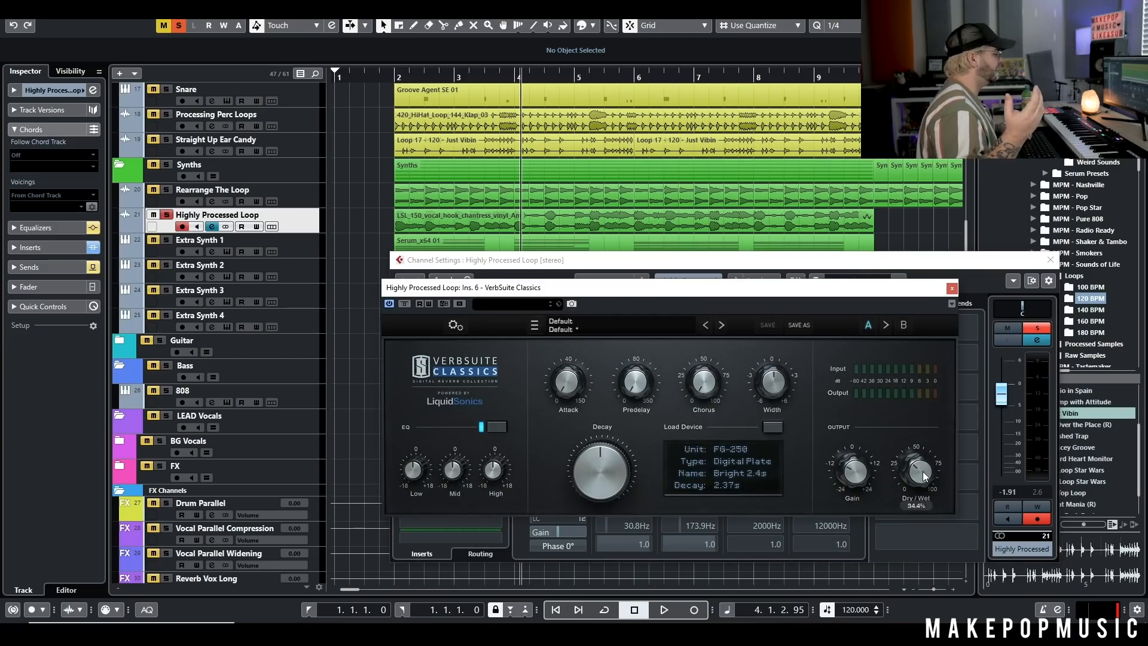
click(950, 288)
Step: Play the Highly Processed Loop from bar 2 with VerbSuite Classics added, reopen its channel settings and stop playback
click(391, 75)
key(space)
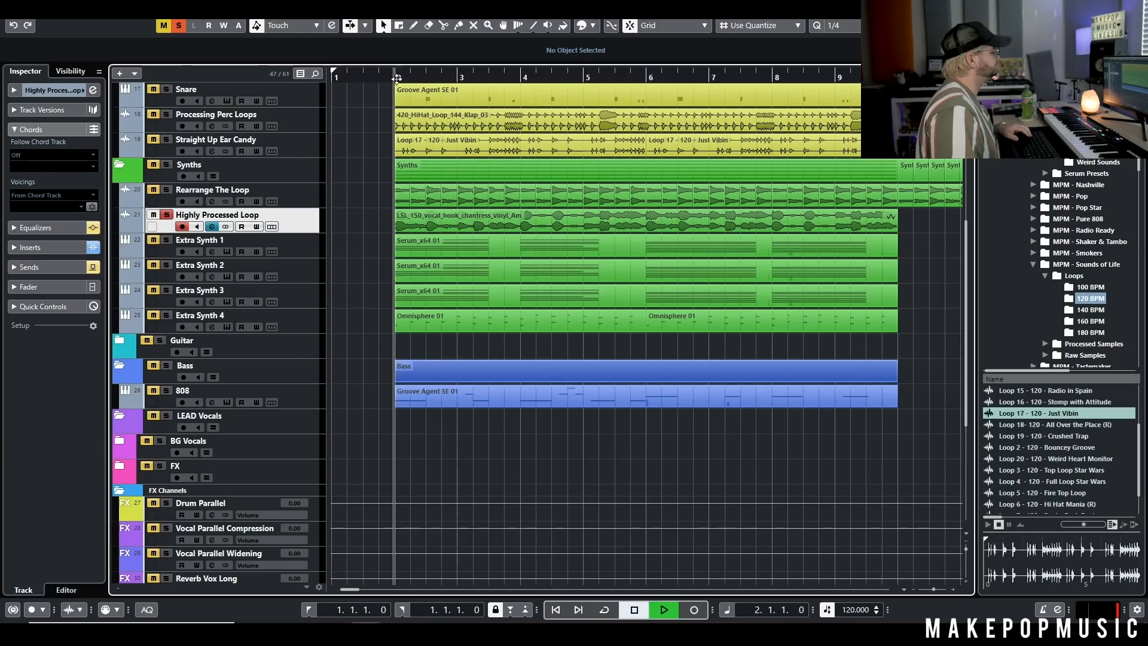
click(212, 227)
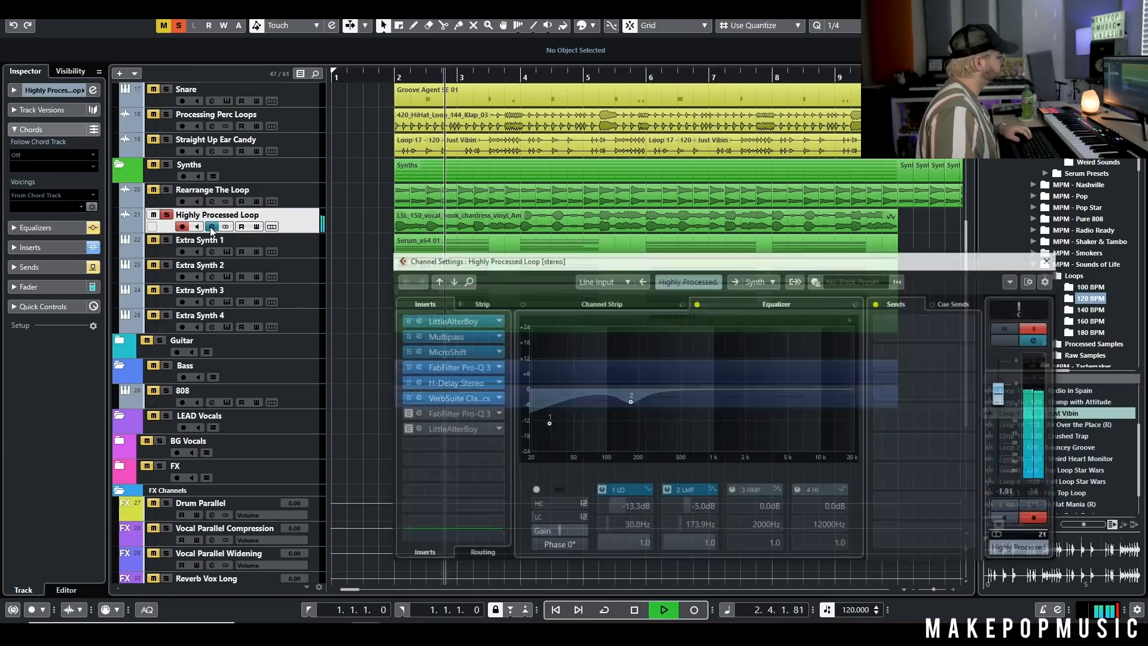
key(space)
Step: Enable the FabFilter Pro-Q 3 insert in slot 7, view its curve and the slot 8 LittleAlterBoy settings, and close both editors
click(404, 413)
click(460, 414)
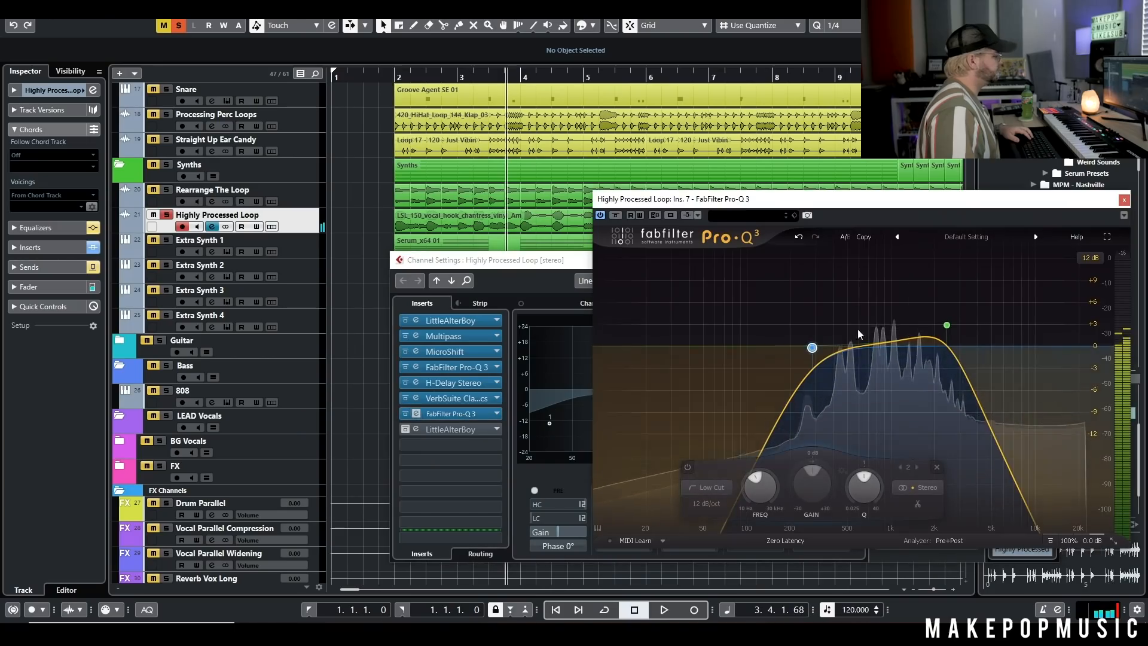
click(459, 429)
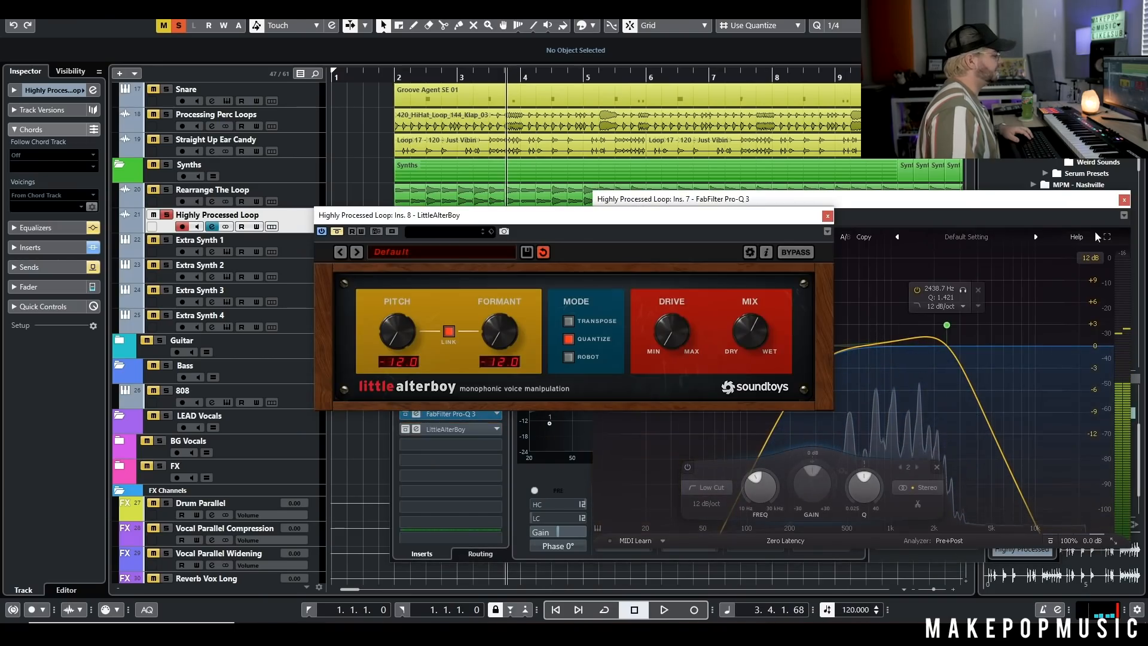
click(1124, 199)
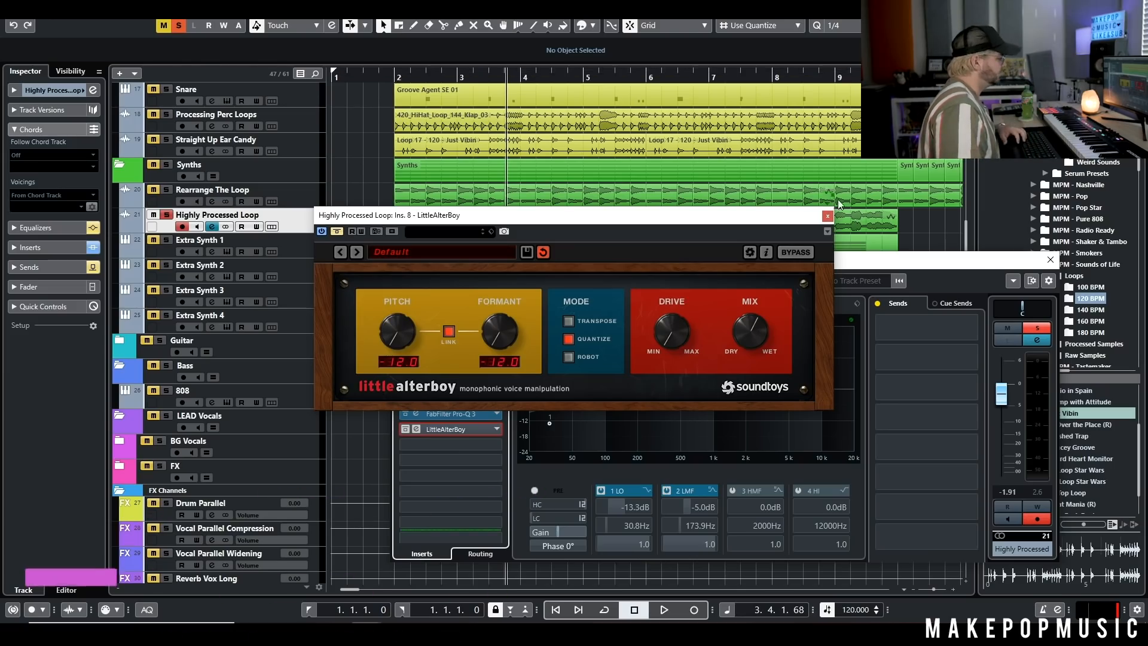
click(828, 217)
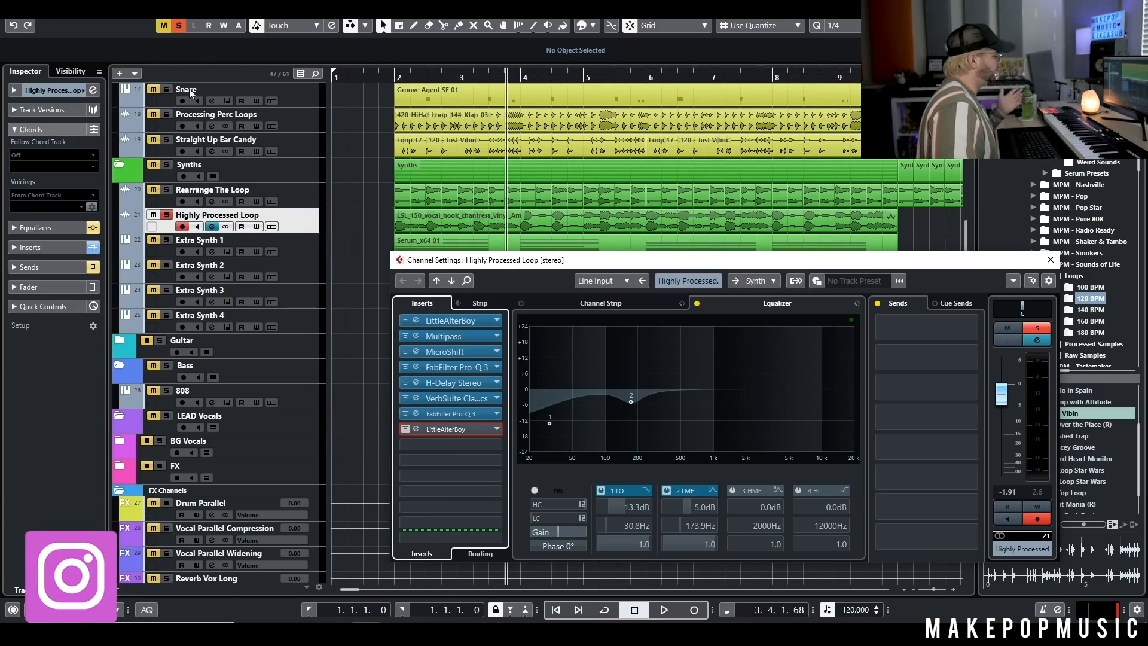
Step: Play the Highly Processed Loop from bar 2, enable the LittleAlterBoy insert in slot 8 during playback, and stop
click(396, 76)
key(space)
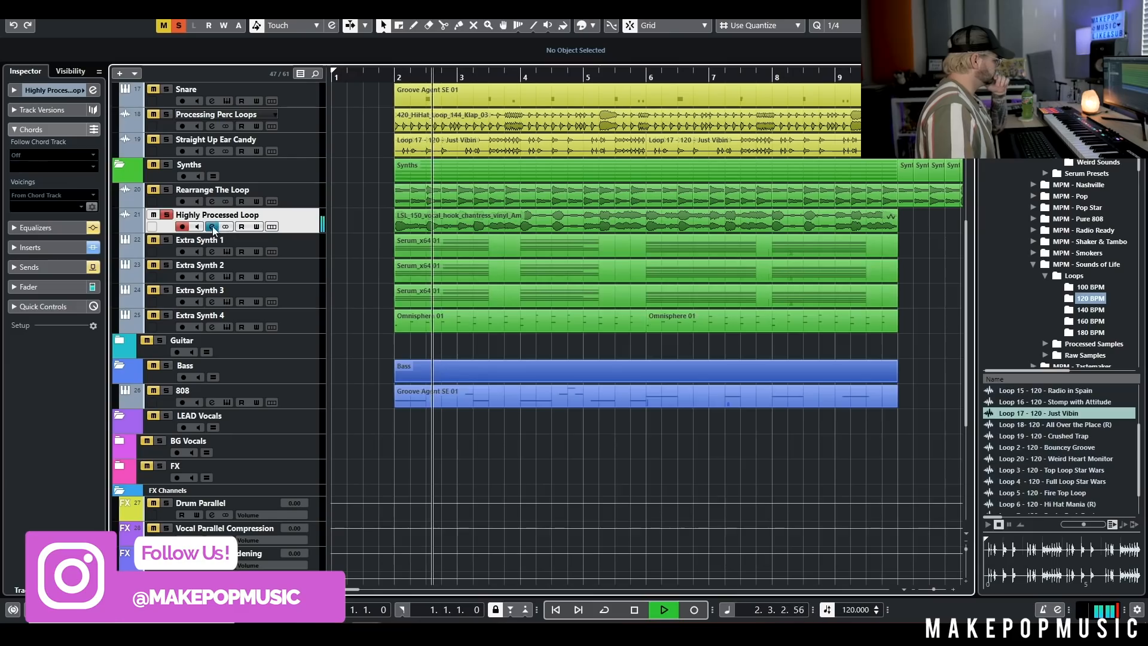
click(212, 226)
click(404, 428)
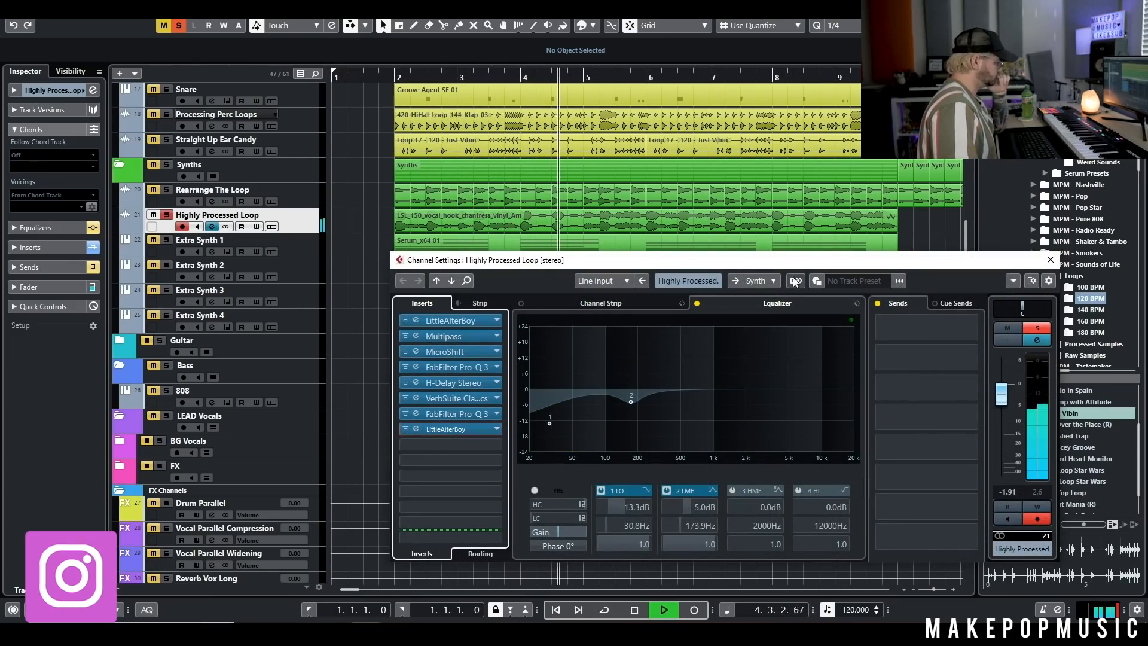
key(space)
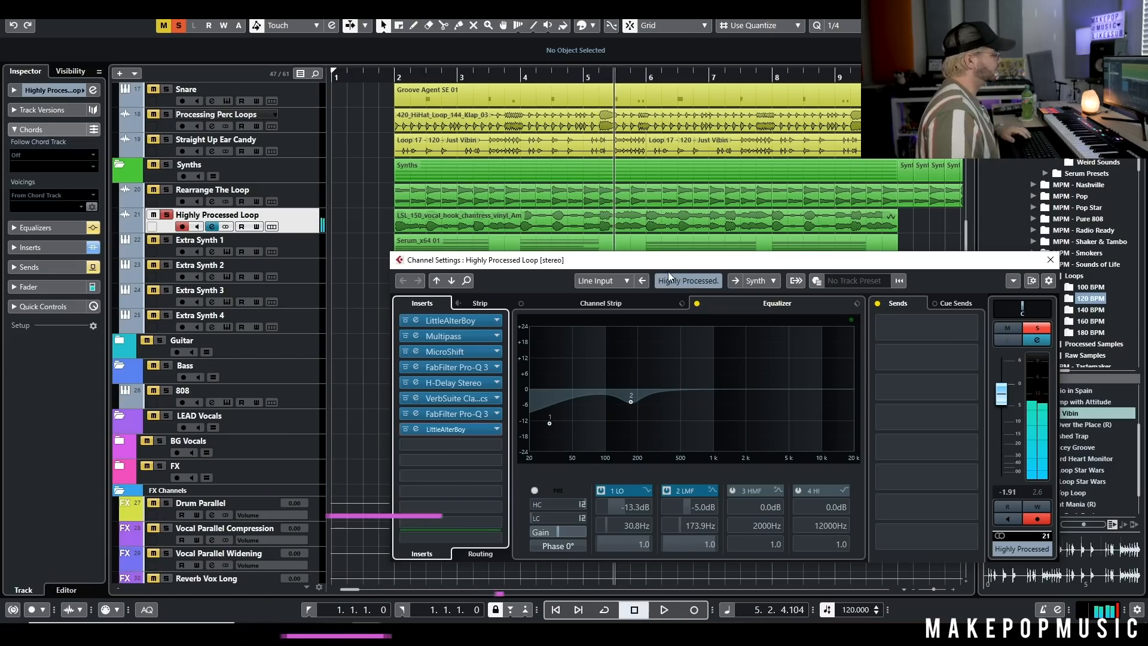
Step: Activate the channel equalizer on the Highly Processed Loop and close its channel settings
click(697, 303)
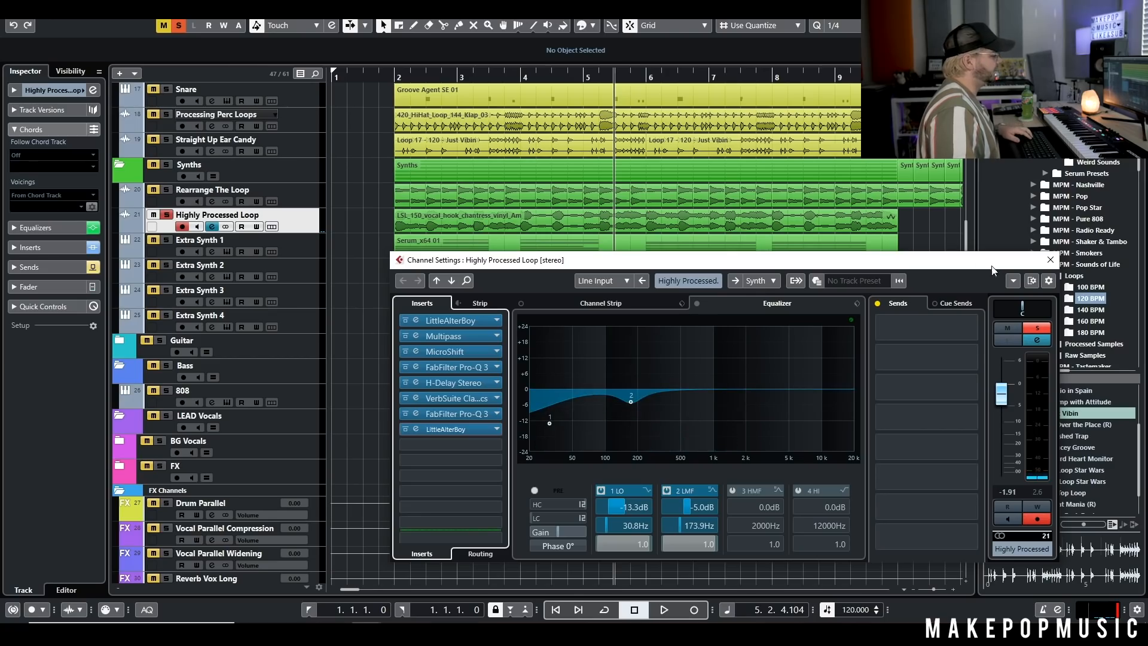
click(1050, 260)
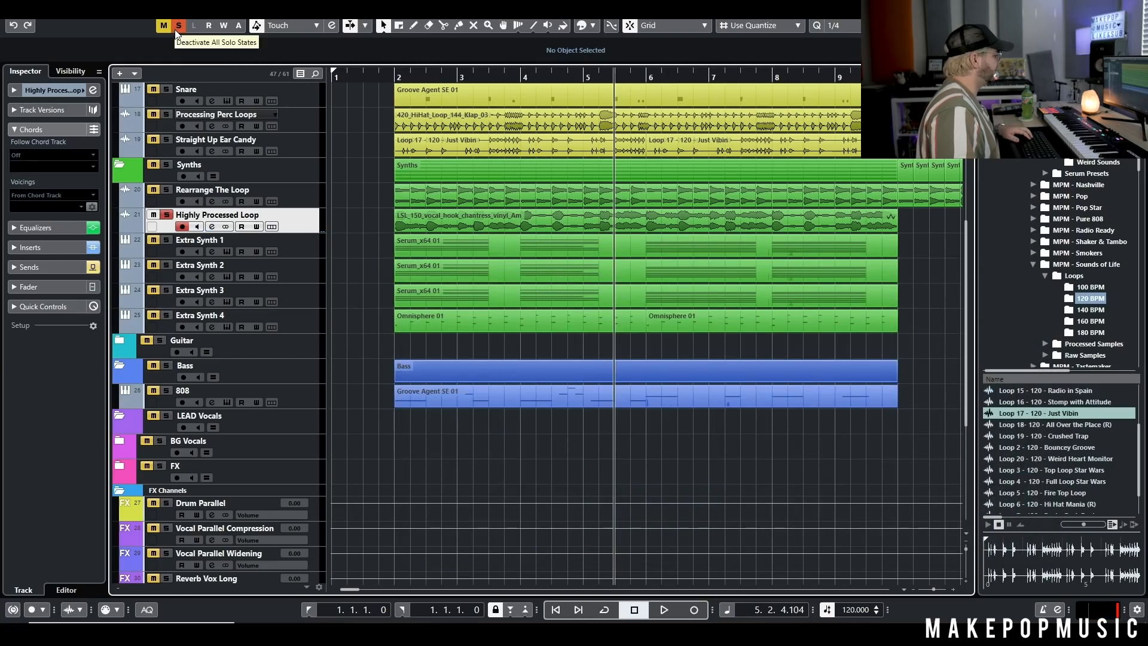
Step: Play the Rearrange The Loop and Highly Processed Loop tracks soloed together with the Kick, Snare and 808, and stop
scroll(171, 185, up, 3)
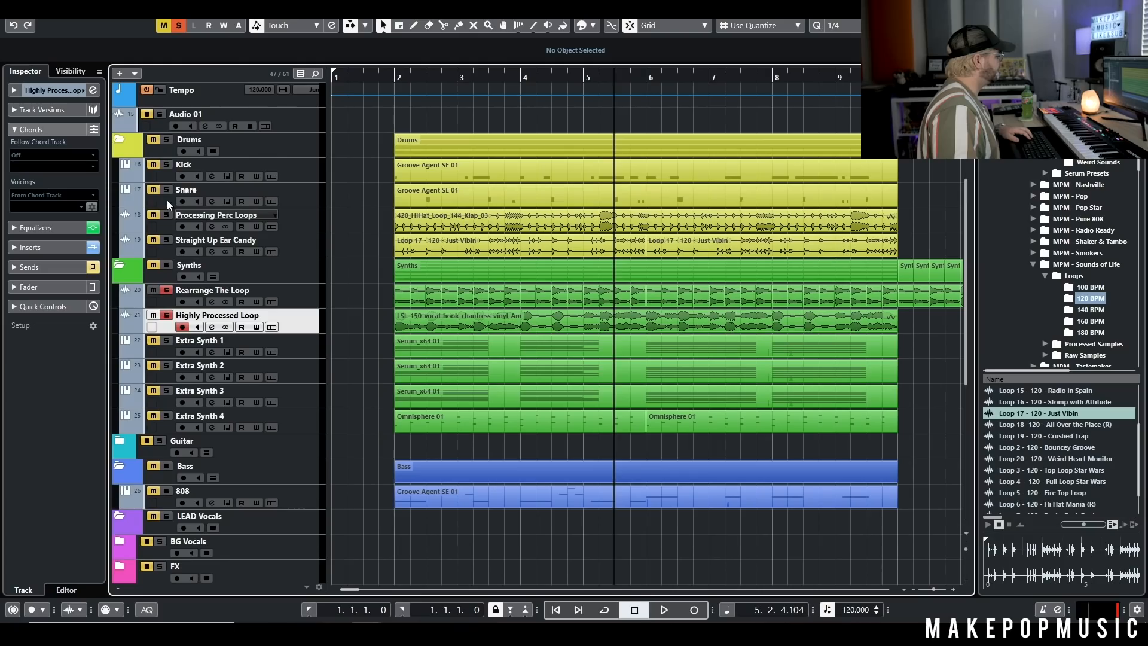
key(space)
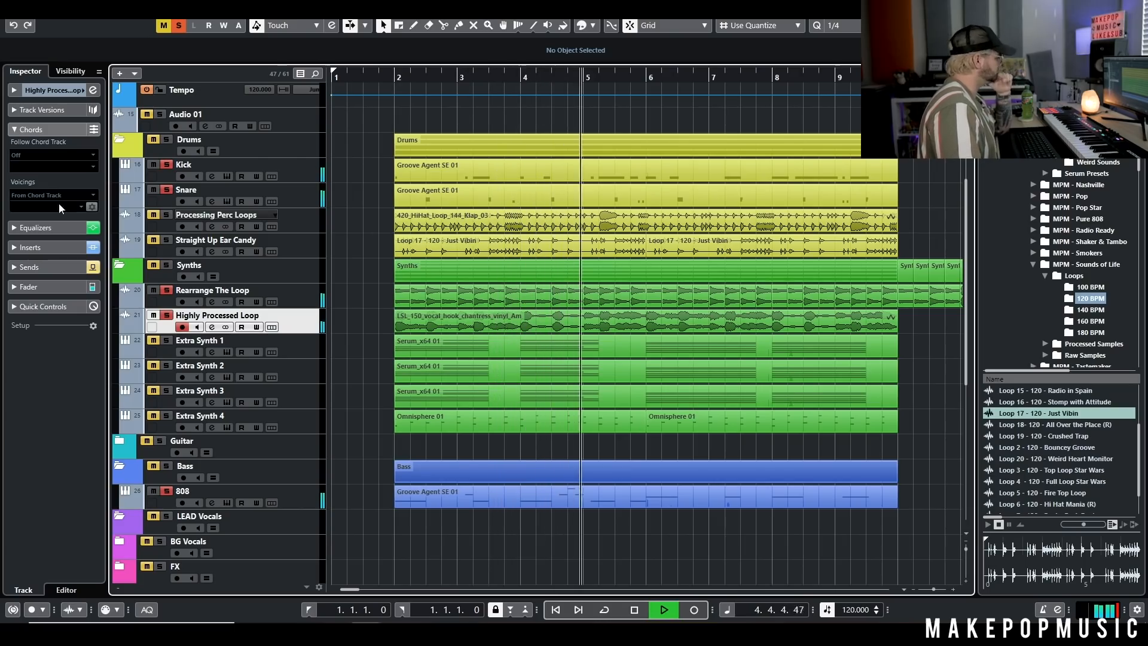
key(space)
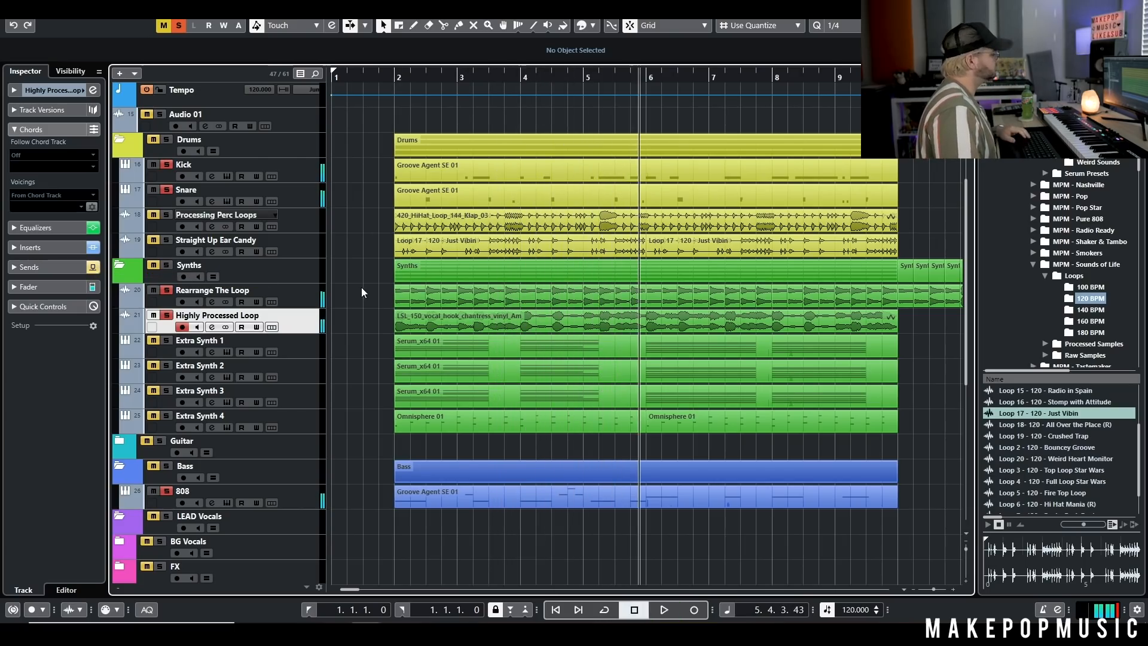
scroll(361, 291, up, 3)
scroll(514, 252, down, 5)
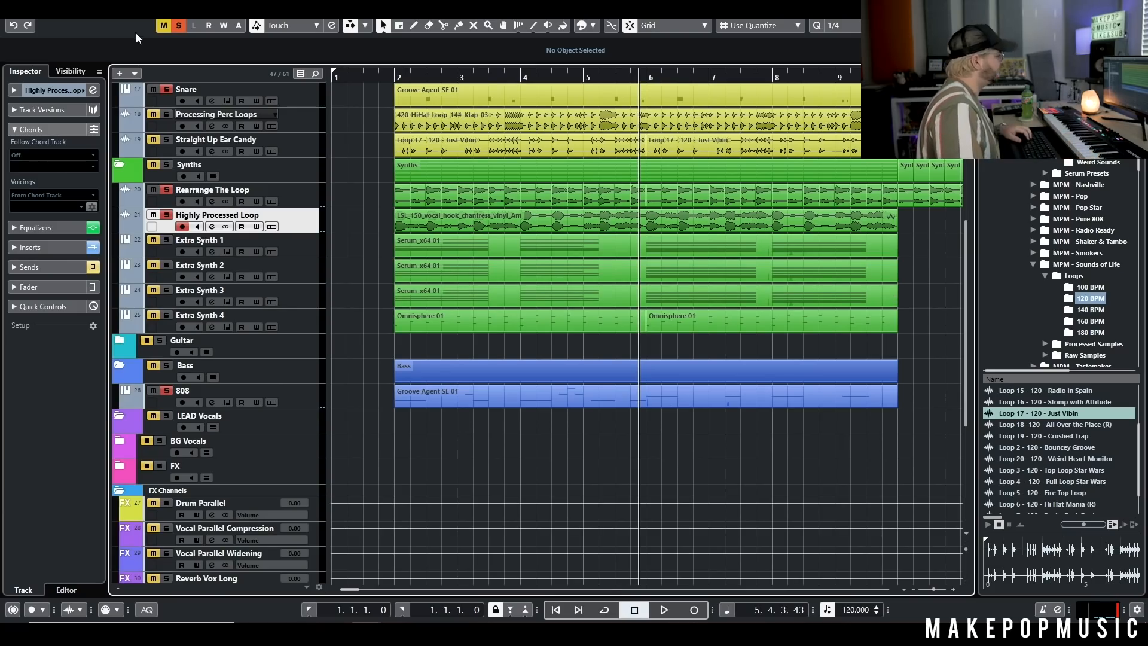
Step: Deactivate all solo states and solo only the Processing Perc Loops track
click(178, 25)
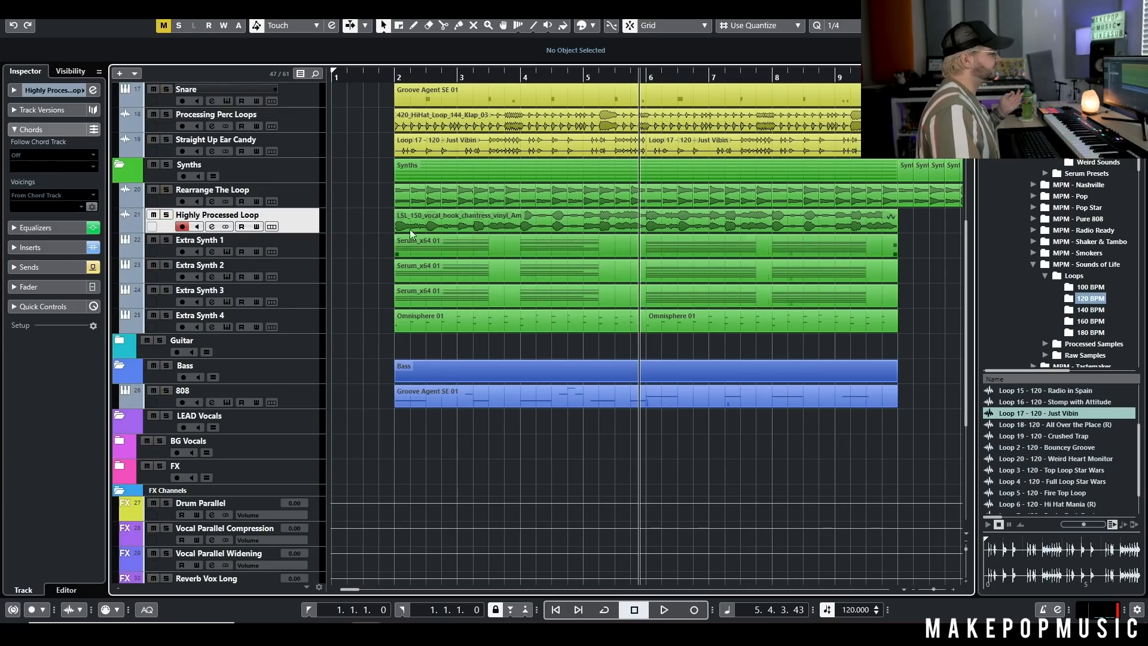
scroll(410, 228, up, 4)
click(165, 239)
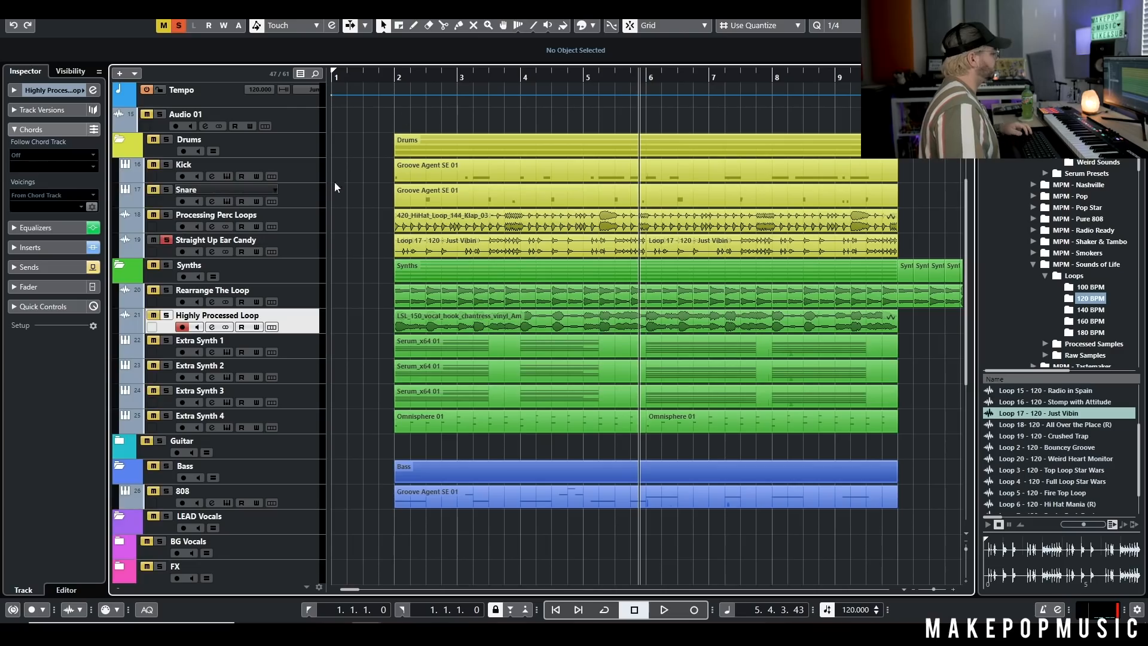
click(166, 240)
click(165, 215)
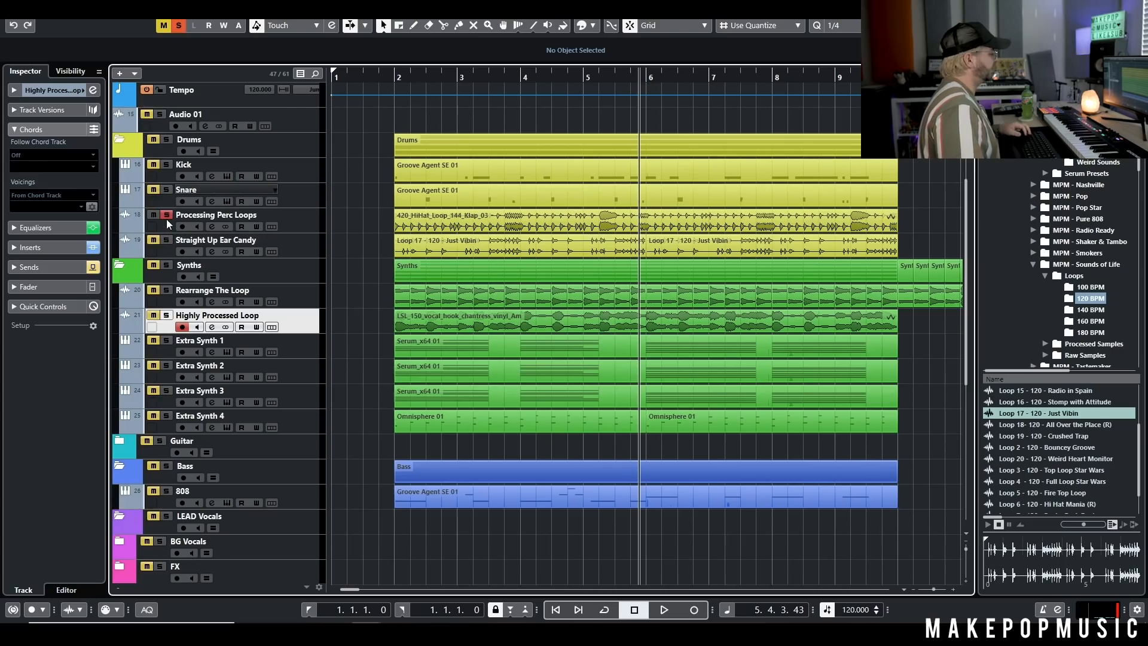
Step: Select the Processing Perc Loops track, view the Chirp Percon preset in its Snap Heap insert and close the editor
click(453, 228)
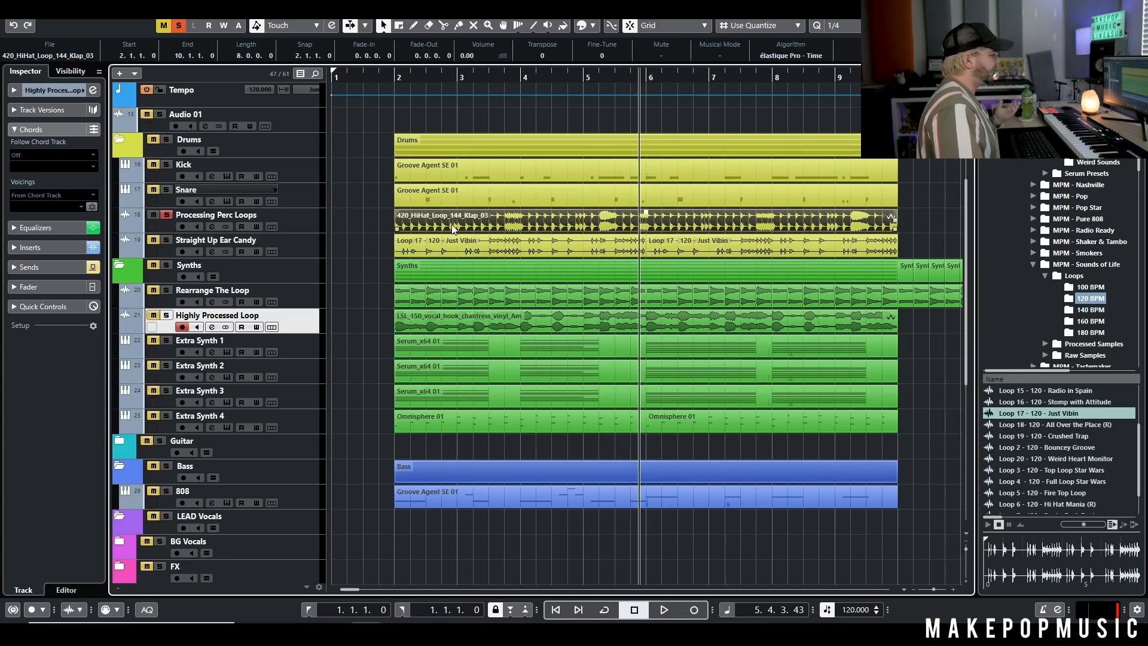
click(310, 226)
click(59, 91)
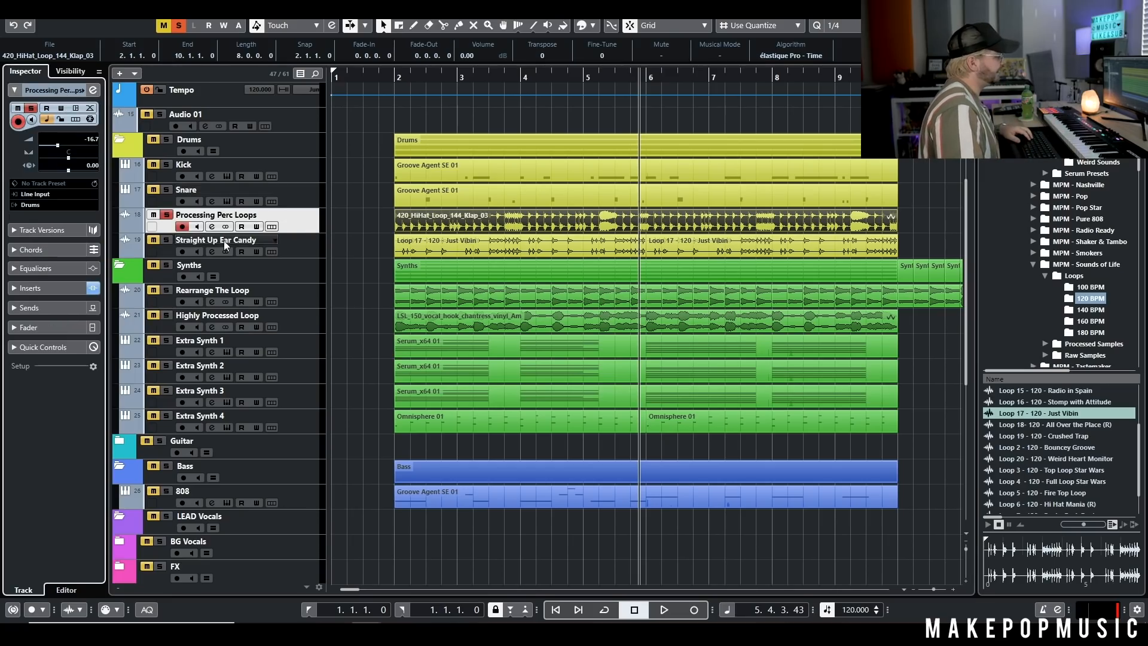
click(212, 227)
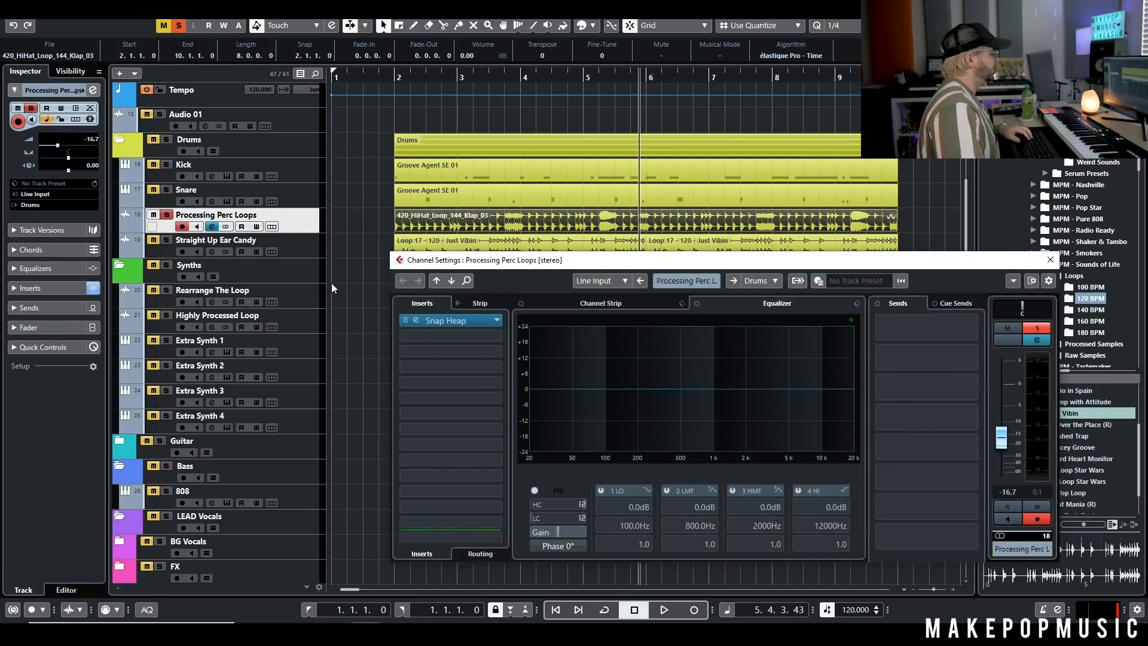
click(437, 319)
drag(819, 45, 701, 255)
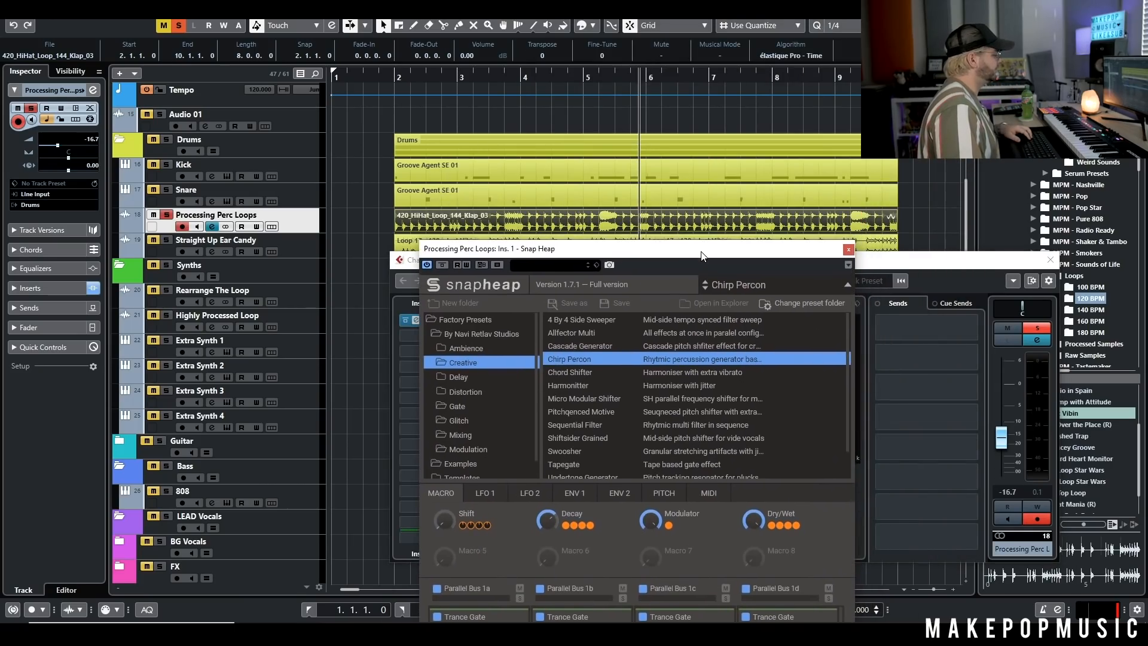
click(848, 249)
Step: Bypass the Snap Heap insert, play the unprocessed percussion loop from bar 2 and stop
click(404, 321)
click(395, 78)
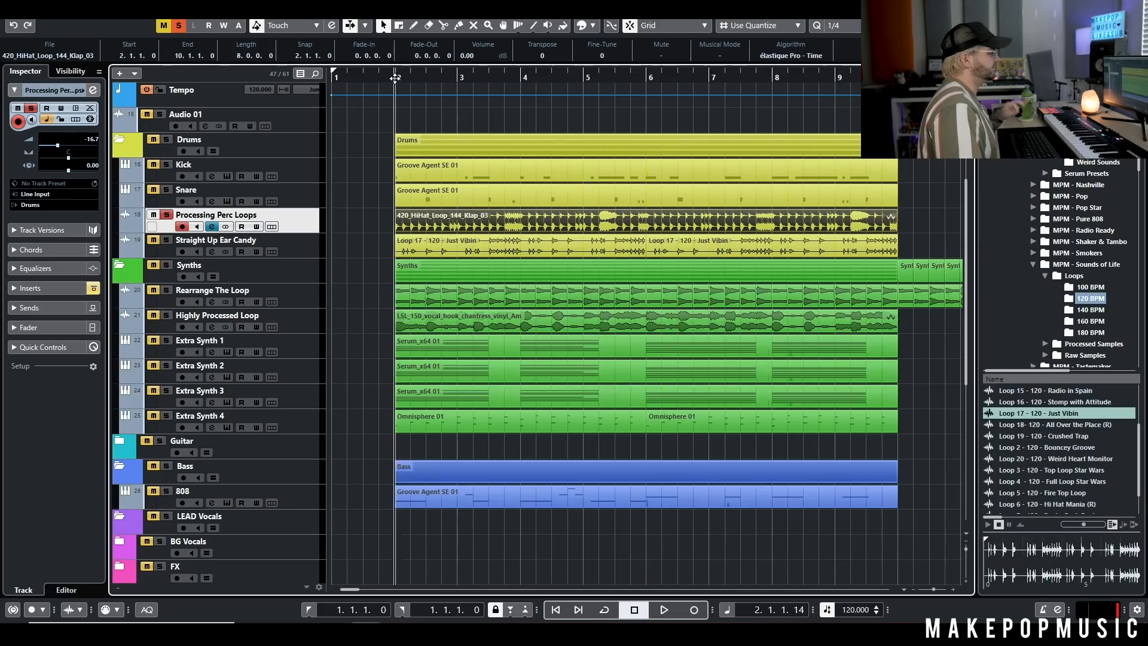
key(space)
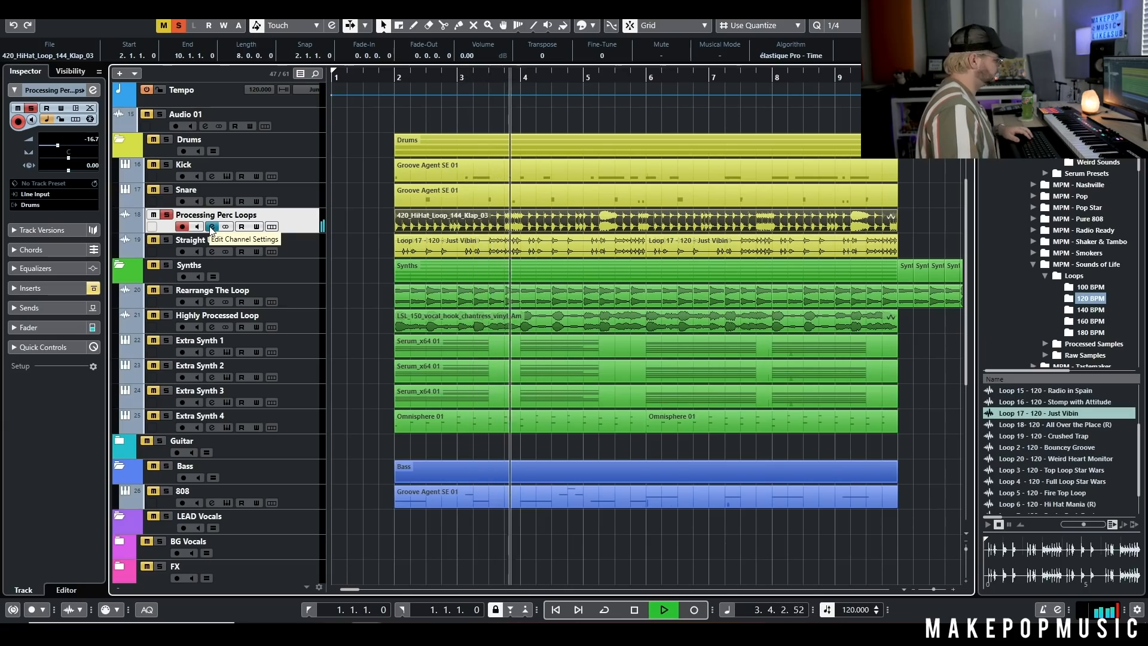
key(space)
Step: Re-enable the Snap Heap insert on the Processing Perc Loops channel, view its Chirp Percon preset again and close the editor
click(212, 226)
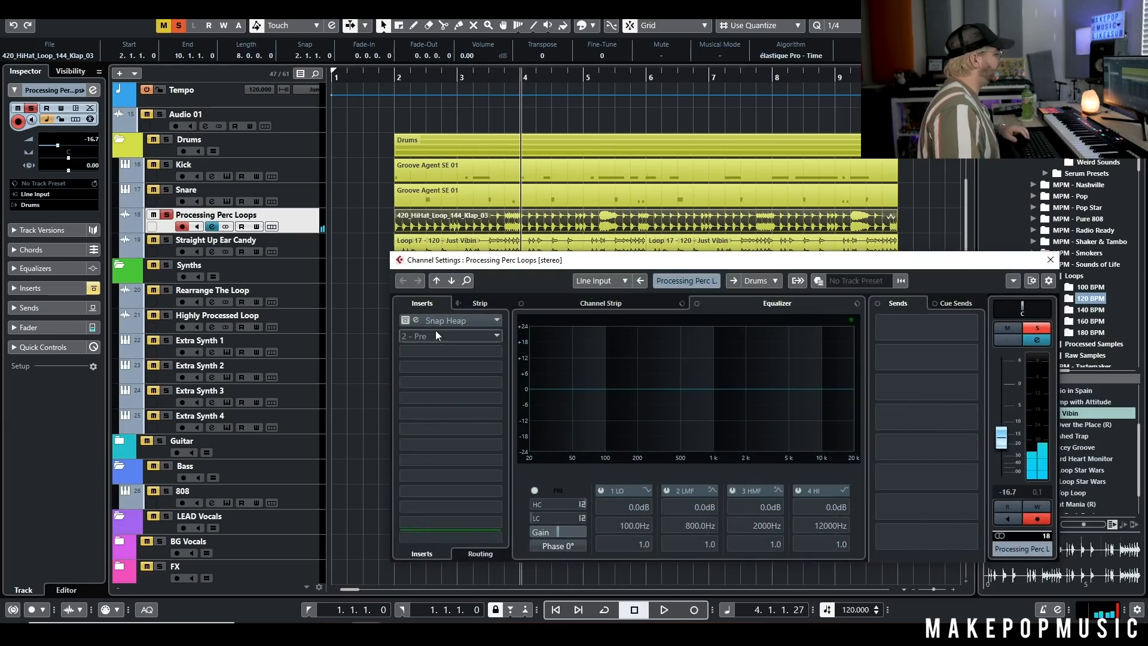
click(445, 321)
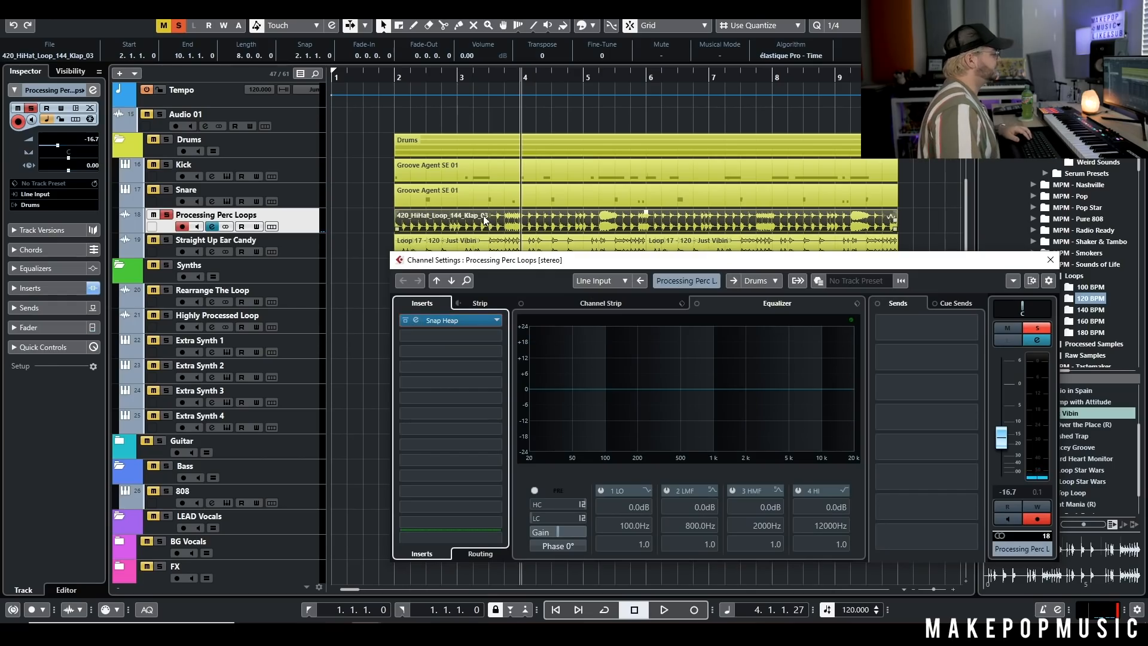
scroll(253, 95, up, 4)
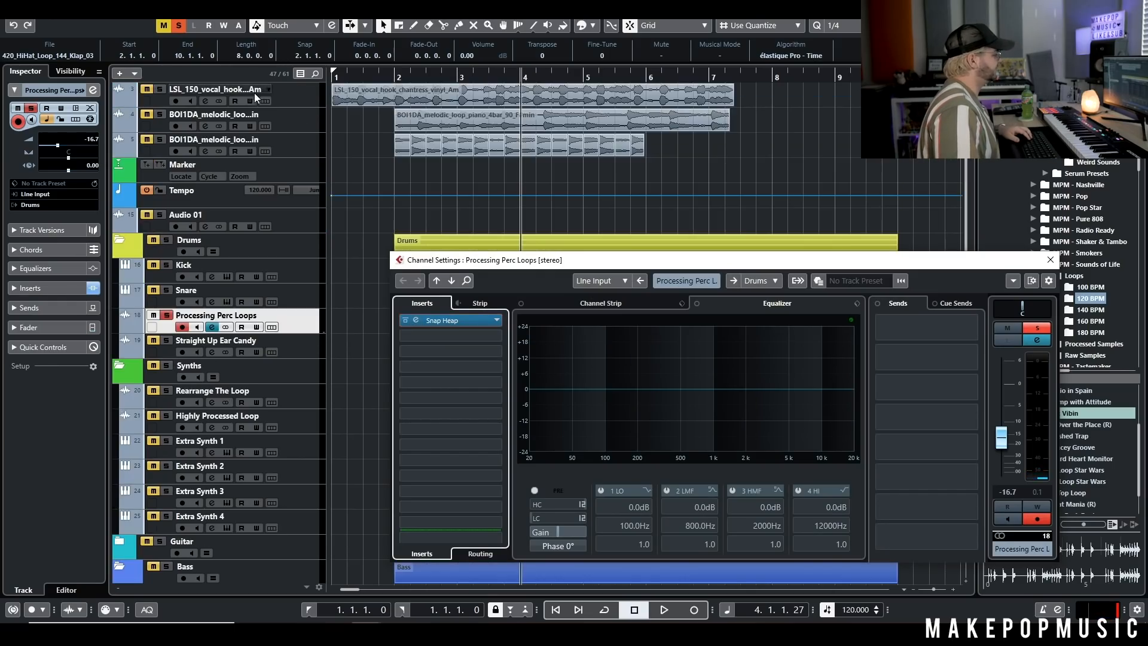
scroll(260, 194, down, 8)
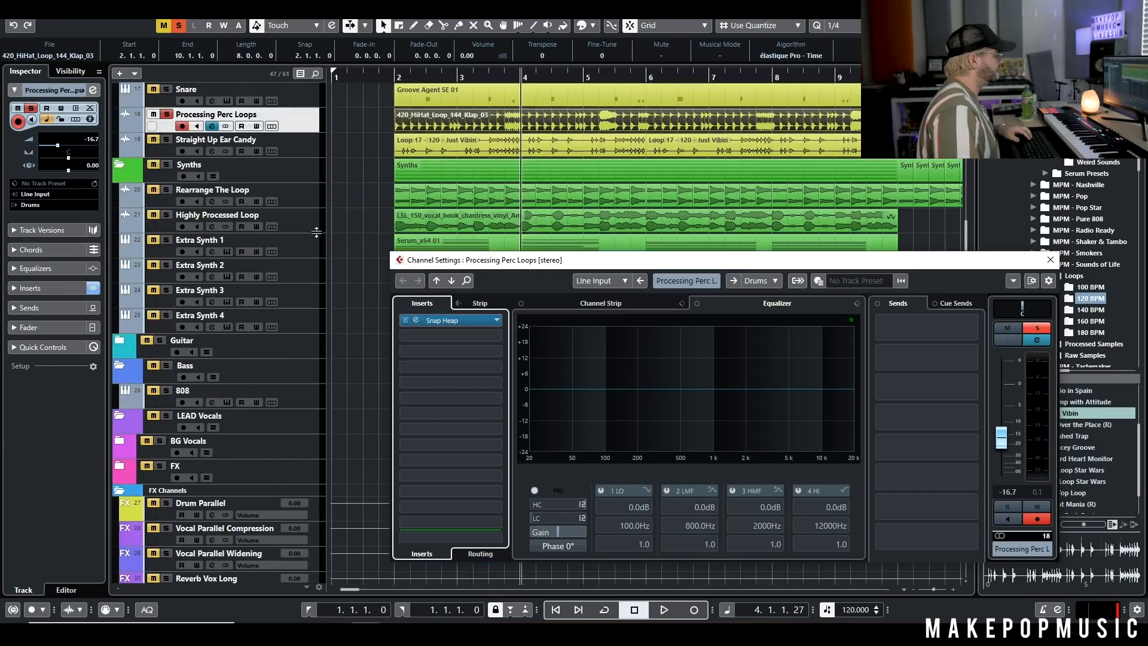
click(442, 321)
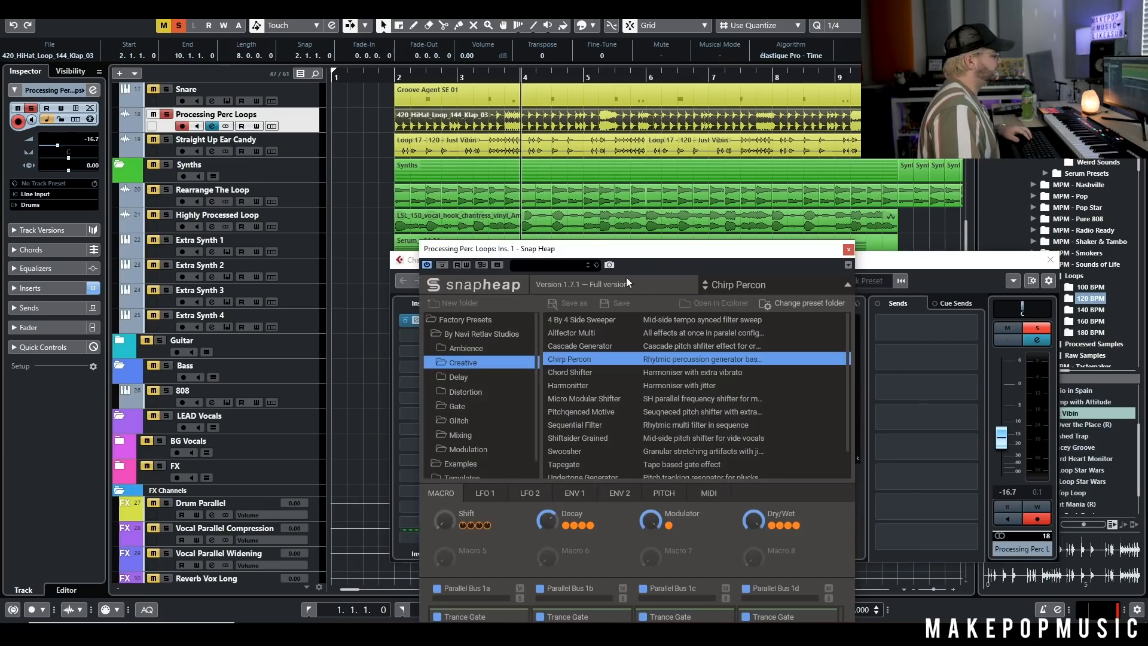
click(848, 249)
Step: Play the percussion loop from just before bar 2 with Snap Heap active, stop and return the playhead to bar 2
click(385, 76)
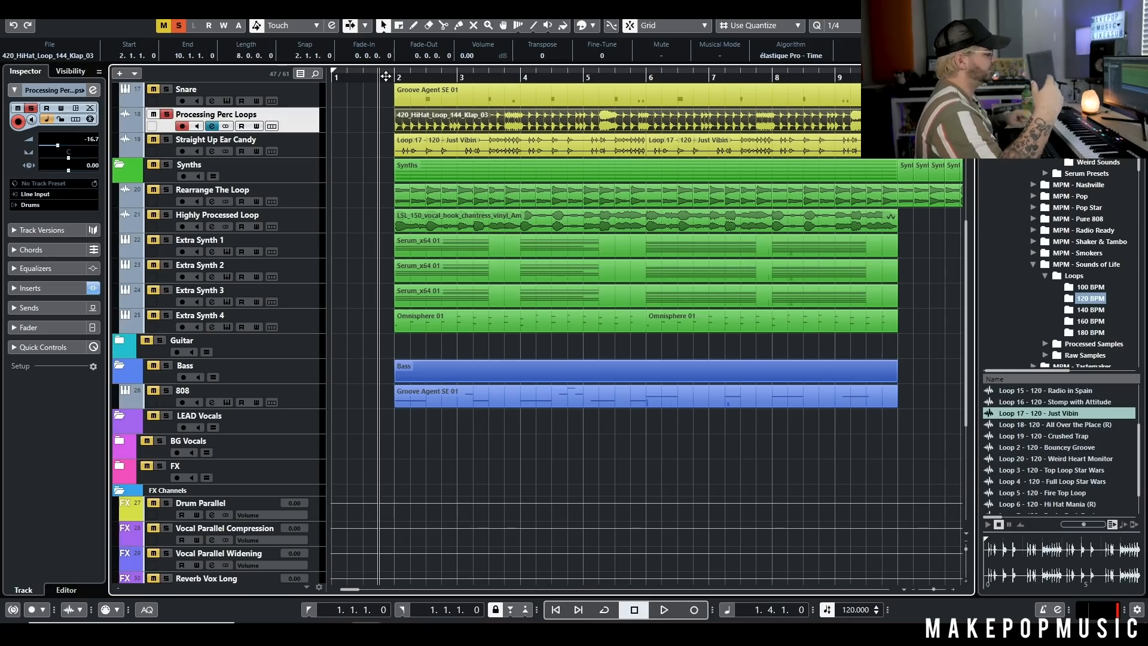
key(space)
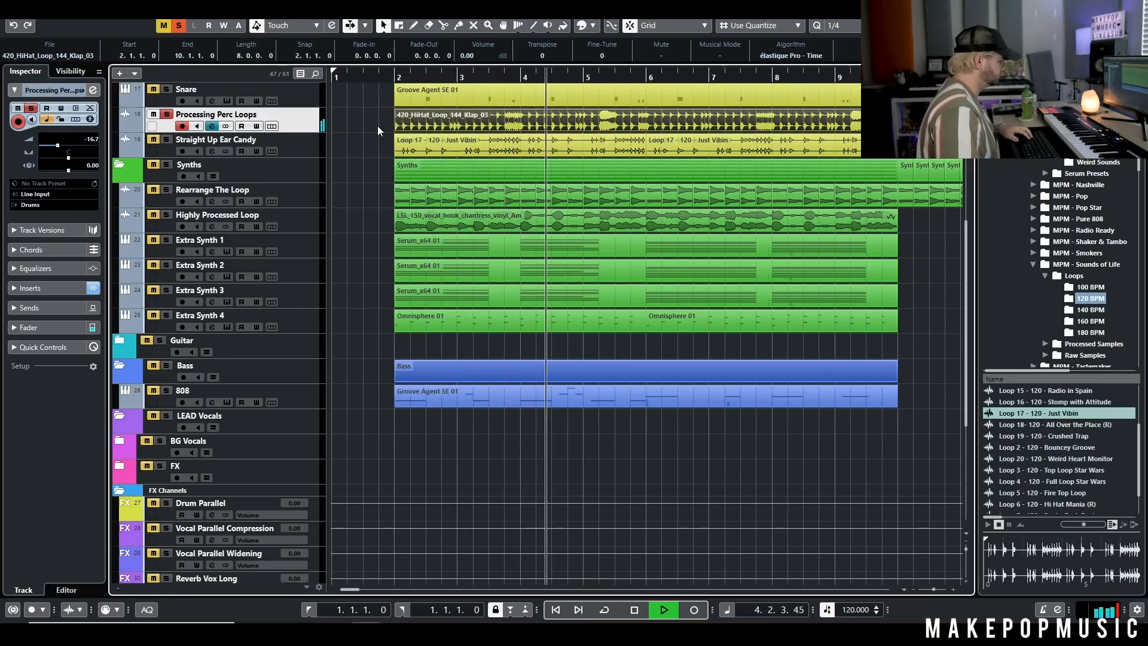
key(space)
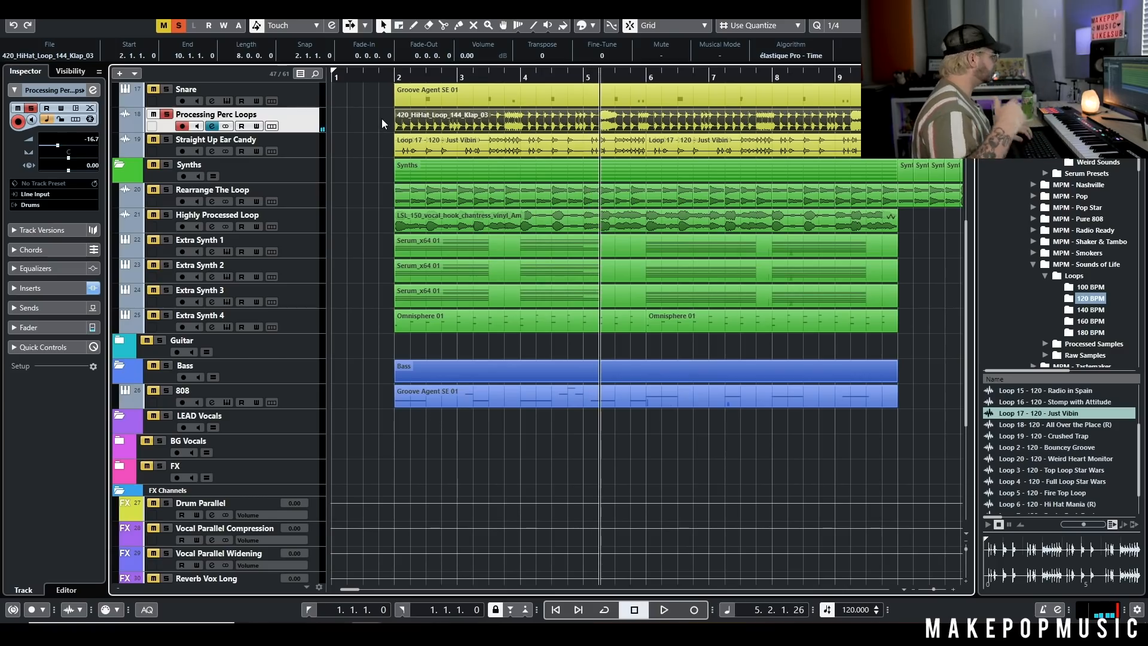
click(389, 79)
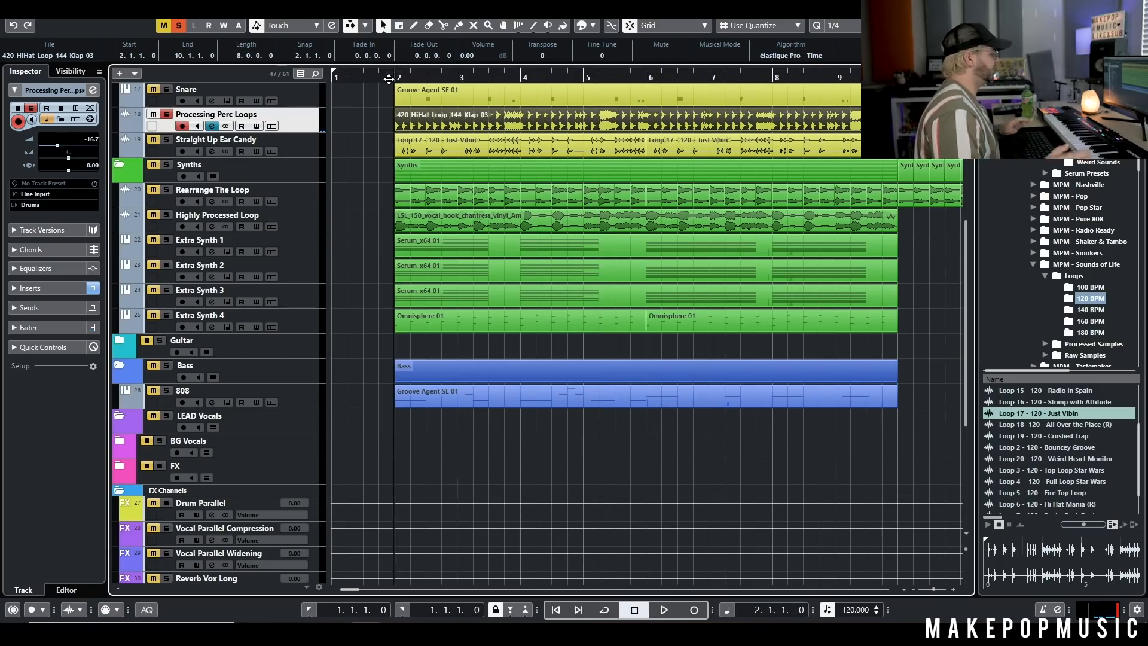
Step: Solo Kick, Snare, Rearrange The Loop, Highly Processed Loop and 808 alongside the percussion loop, and audition them from just before bar 2
scroll(320, 110, up, 4)
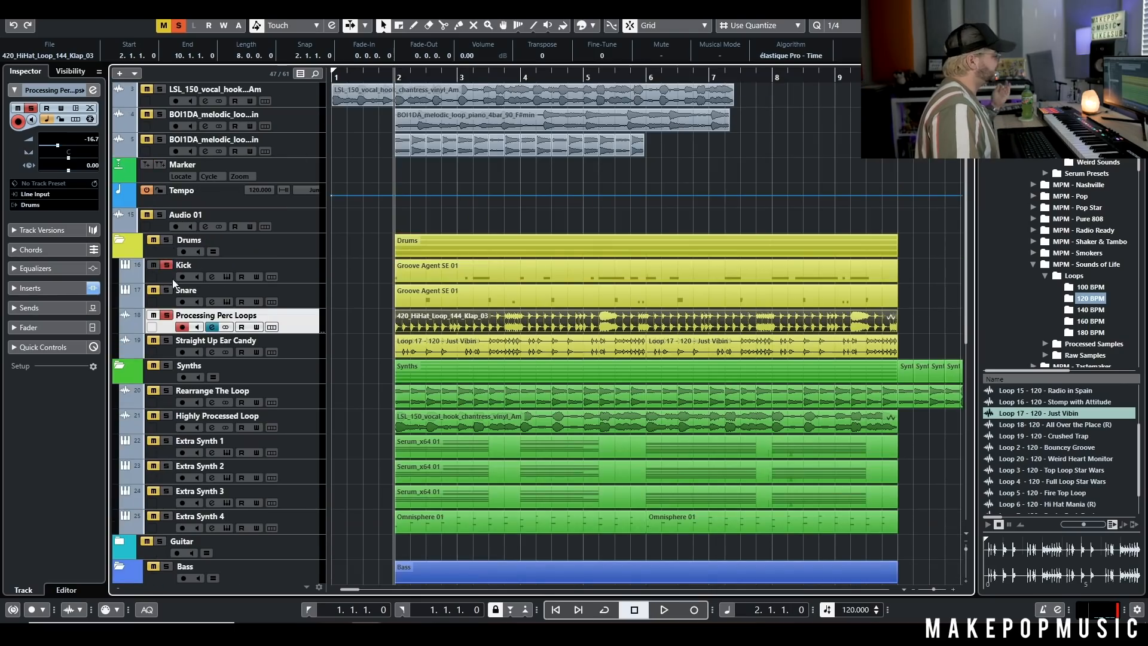
scroll(171, 293, down, 4)
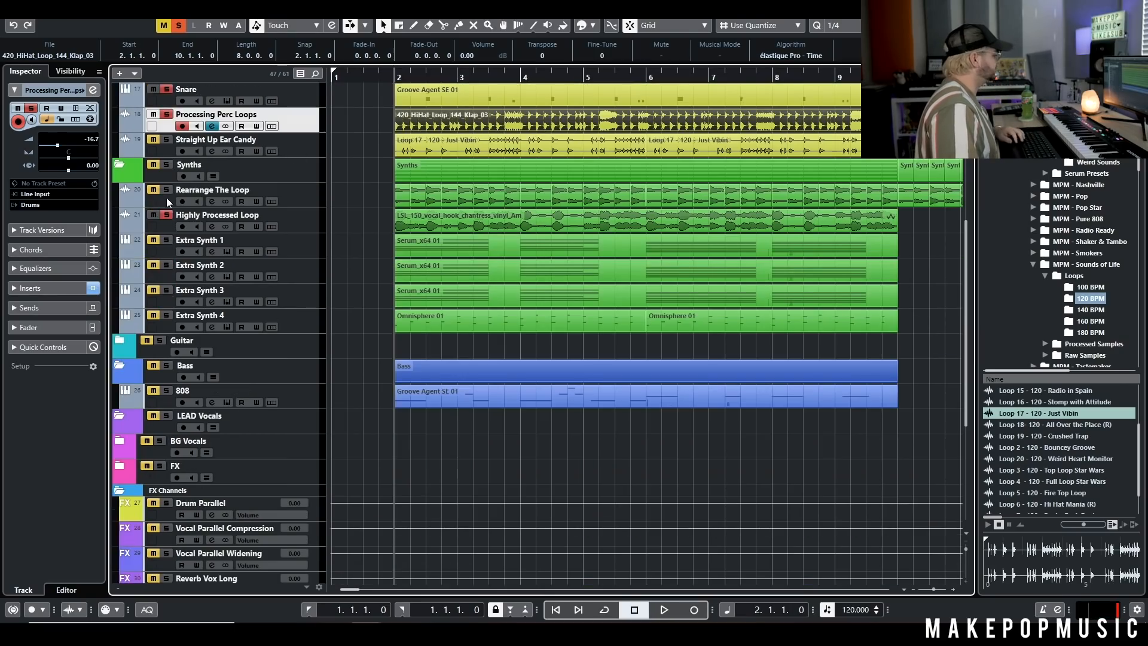
scroll(401, 216, up, 4)
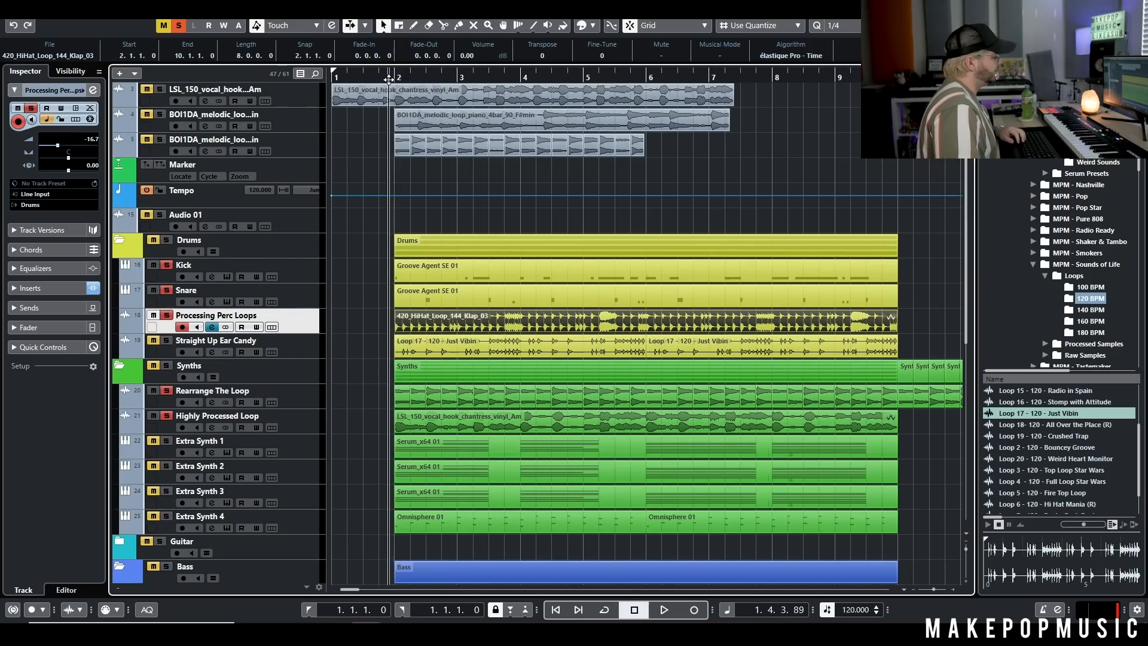
key(space)
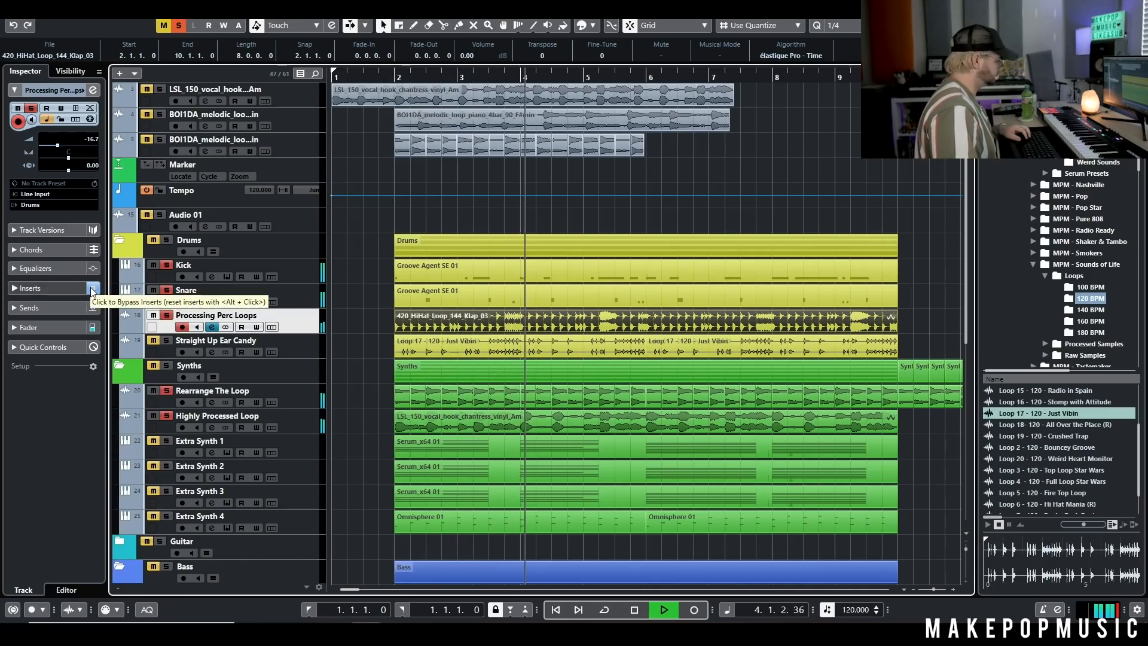
key(space)
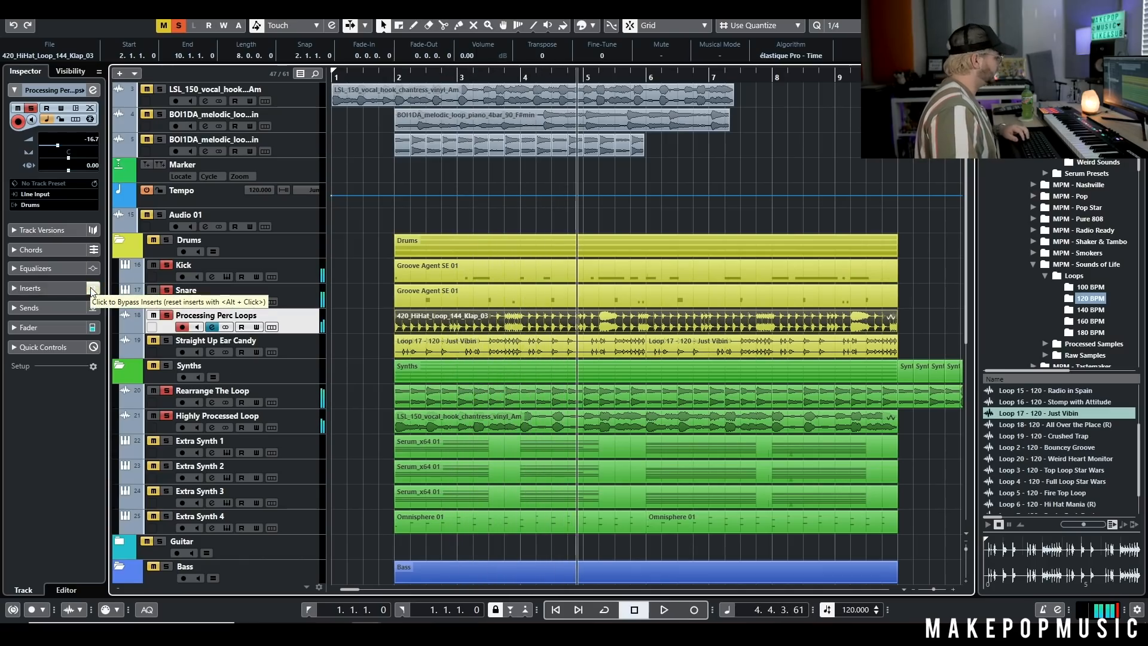
Step: Bypass the Processing Perc Loops inserts, play from just before bar 2, re-enable the inserts during playback and stop
click(93, 289)
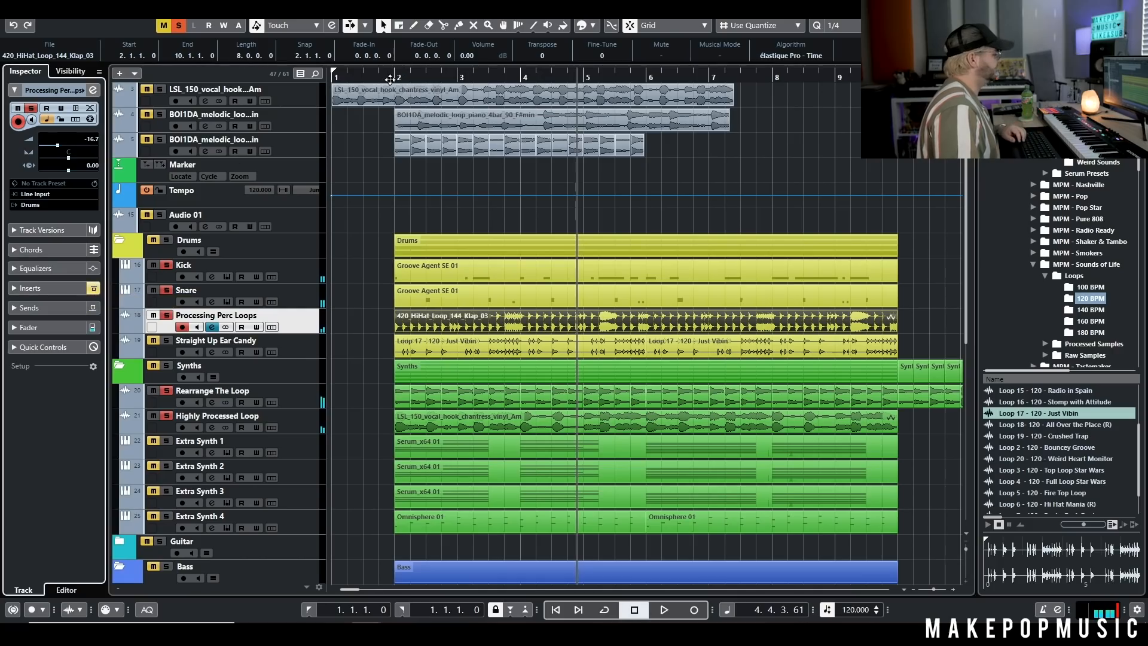
click(389, 79)
key(space)
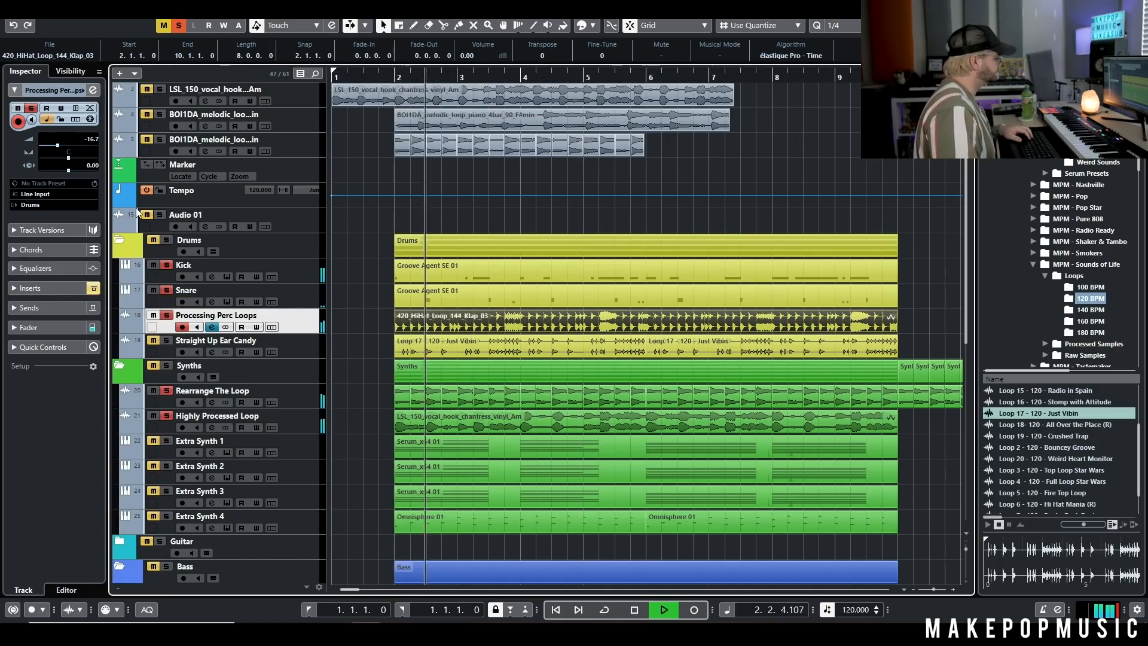
click(94, 288)
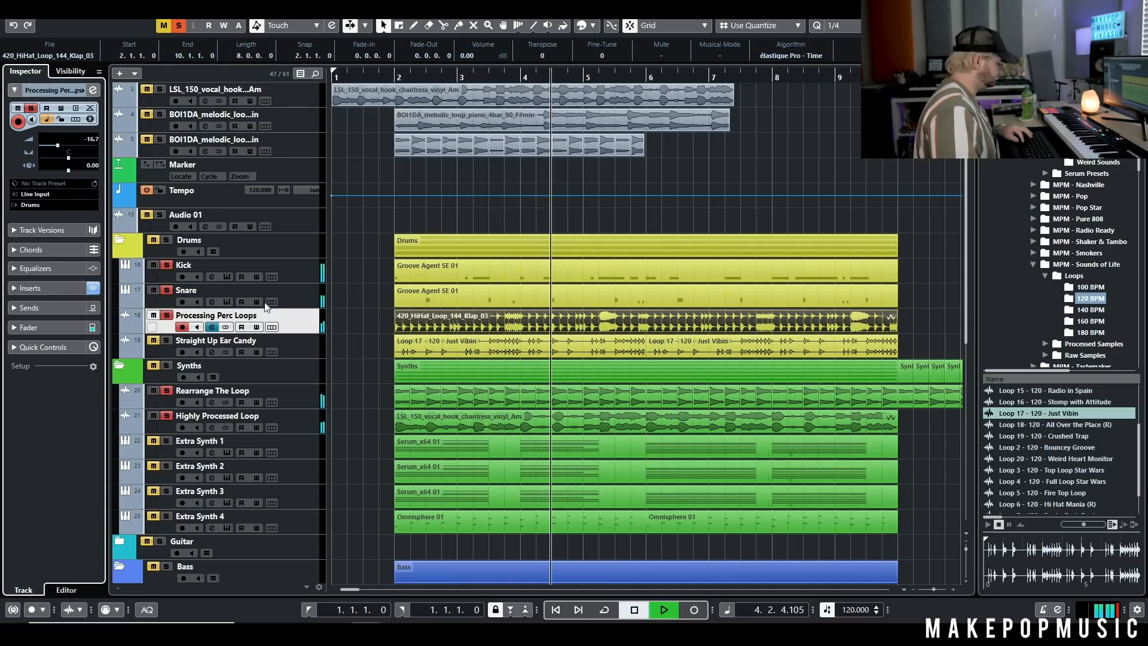
key(space)
click(352, 290)
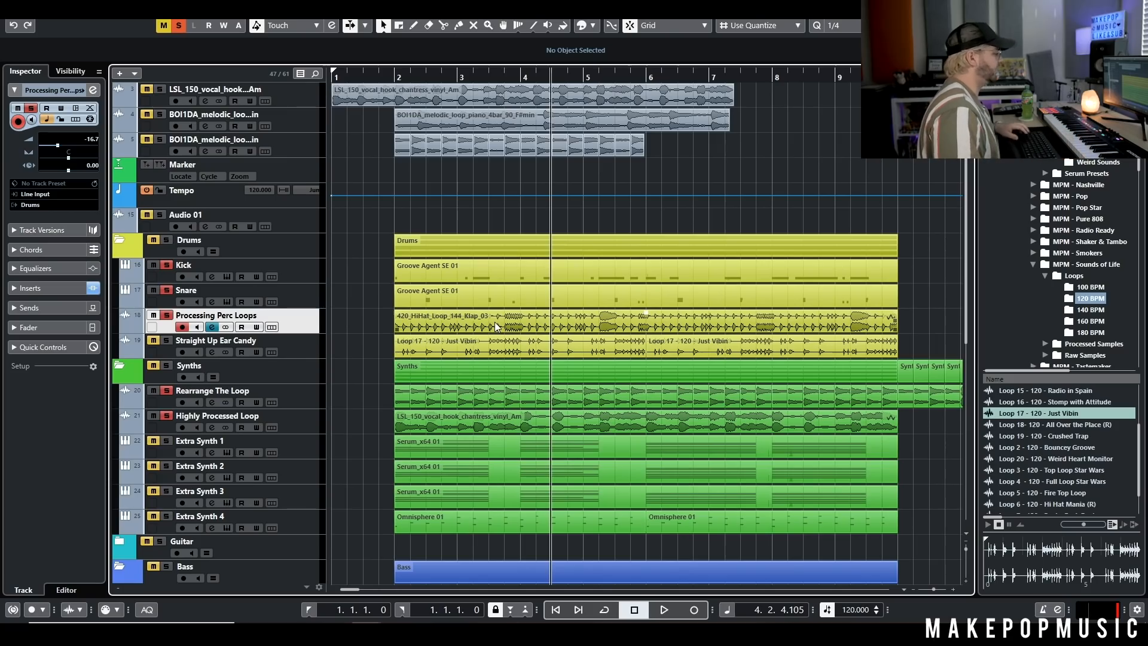
Step: Set the quantize grid to 1/16 and briefly switch to the Split tool over the percussion loop before returning to Object Selection
ctrl+scroll(472, 329, up, 3)
scroll(440, 340, left, 3)
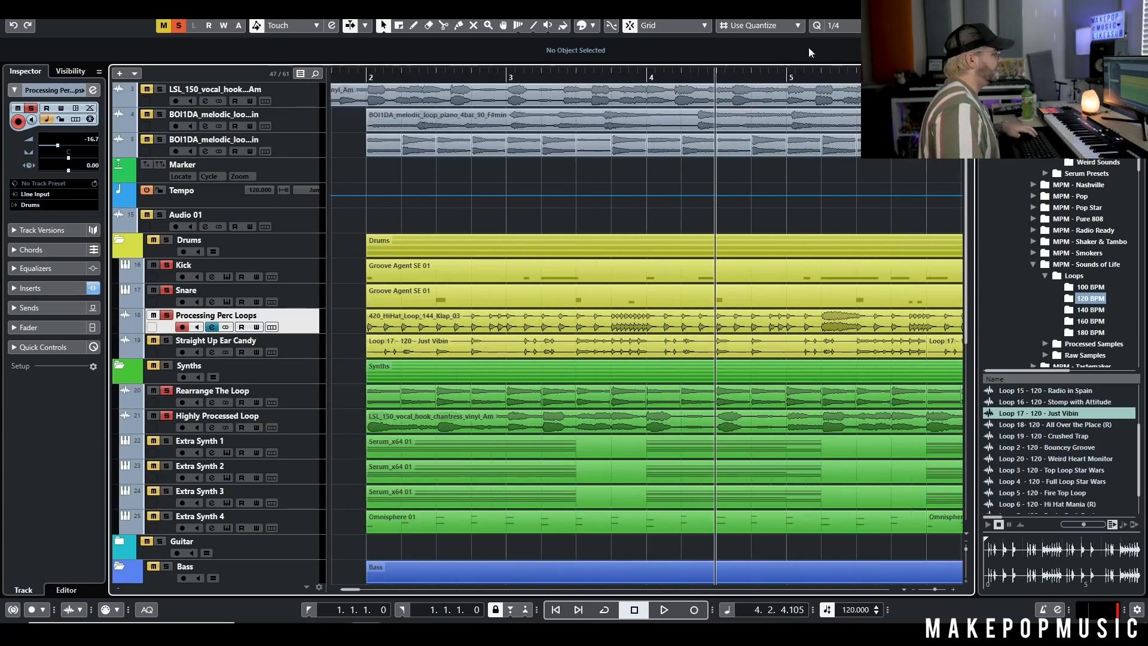
click(841, 25)
click(843, 90)
key(3)
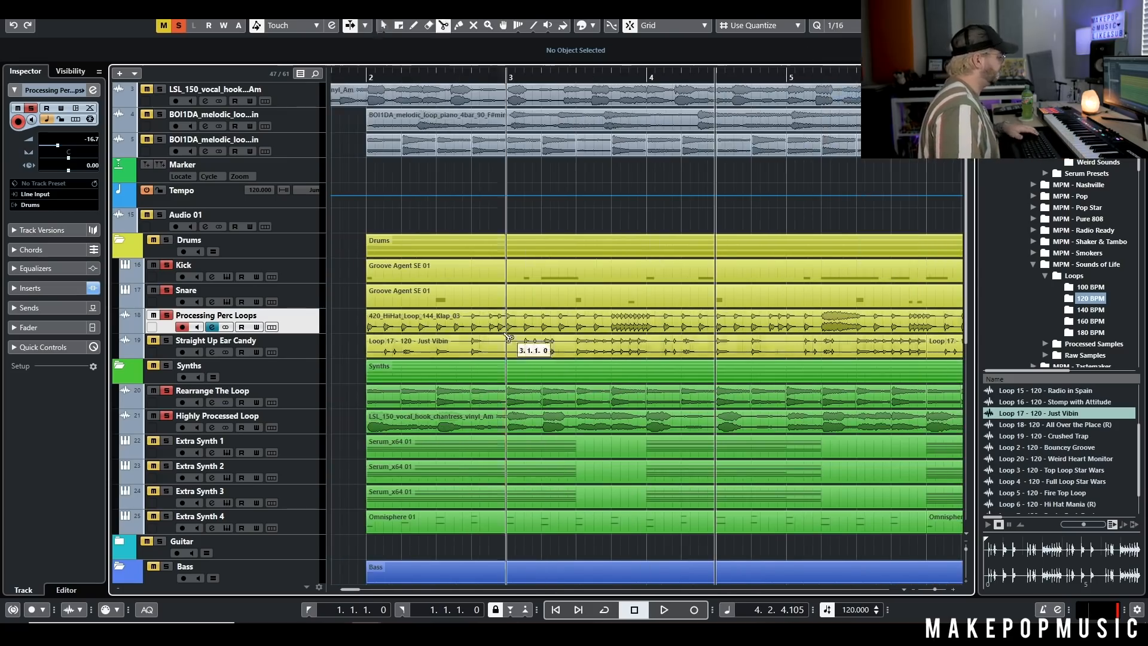
key(1)
scroll(580, 248, down, 4)
ctrl+scroll(566, 233, down, 3)
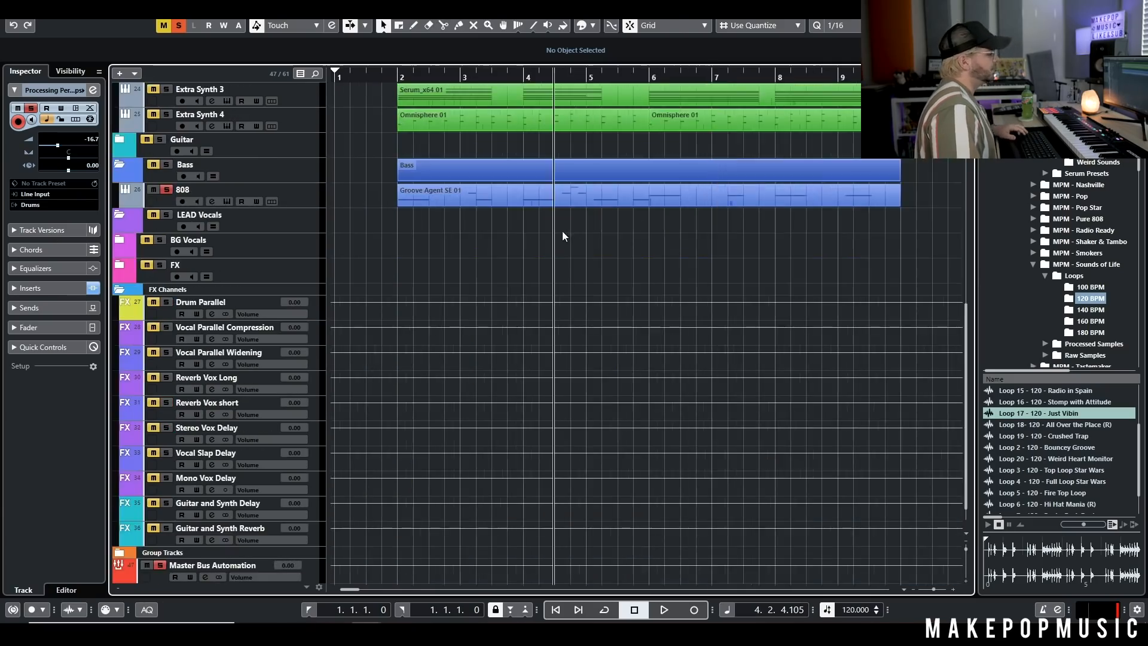
scroll(562, 232, up, 3)
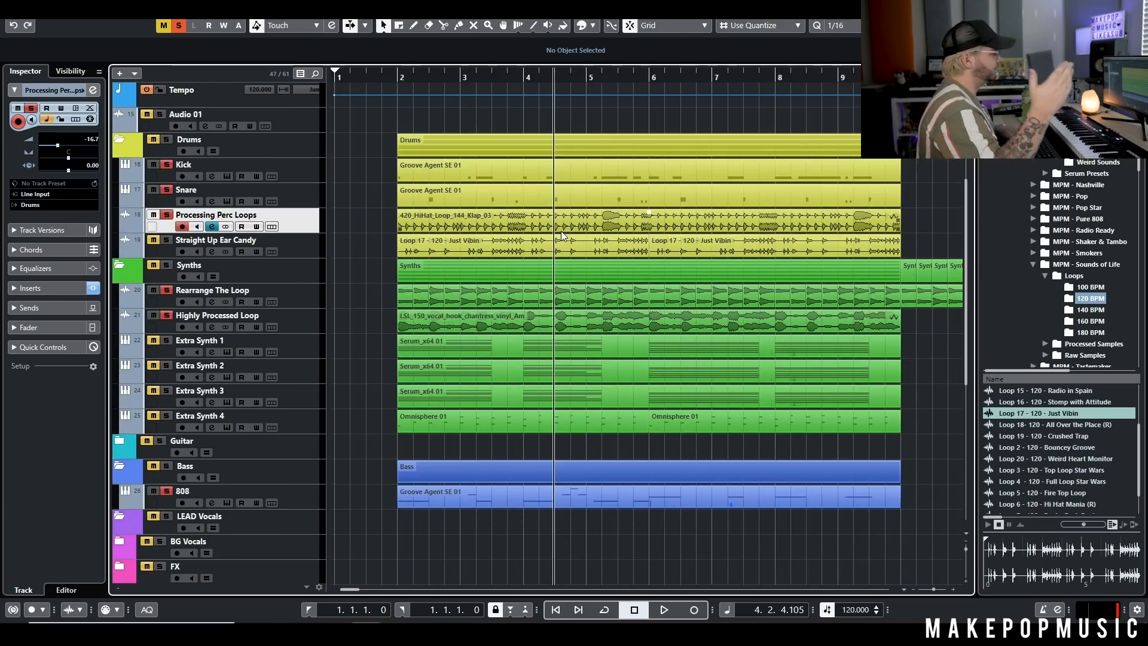
scroll(525, 210, up, 3)
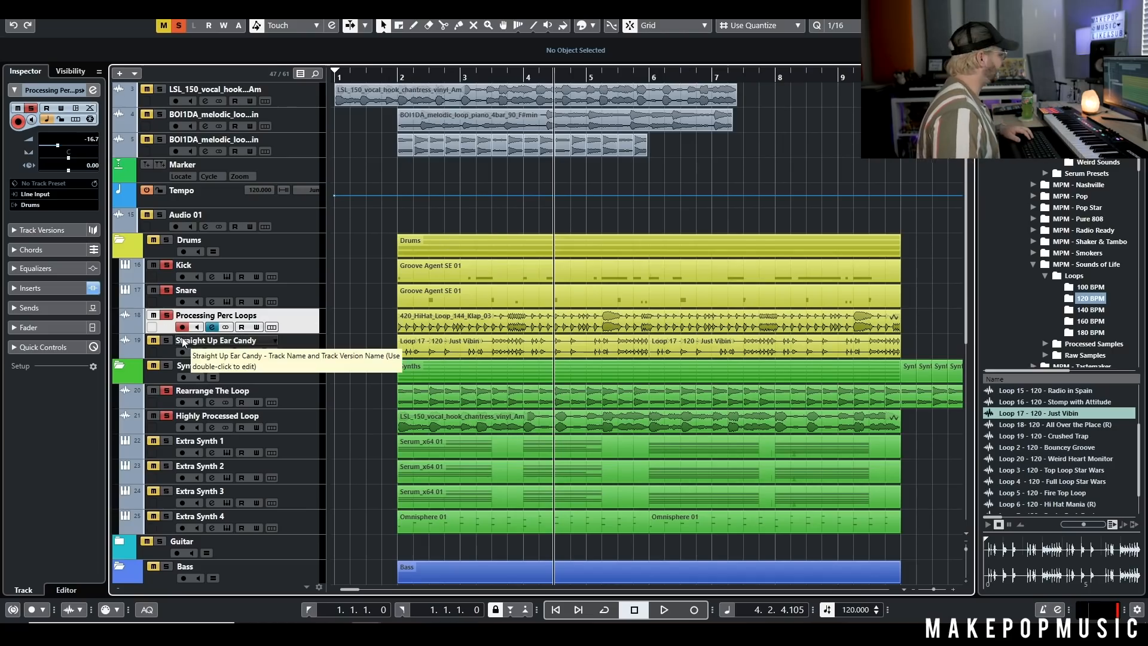
Step: Select the Straight Up Ear Candy track and its first Loop 17 event, and place the playhead just before bar 2
click(307, 345)
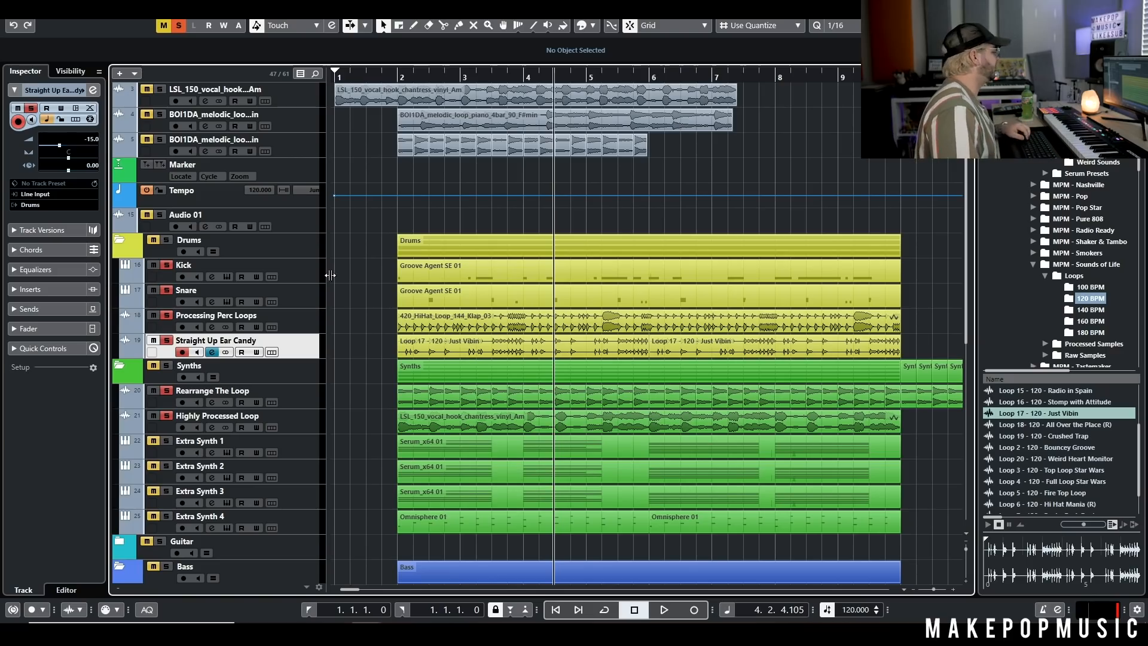
click(386, 81)
click(457, 346)
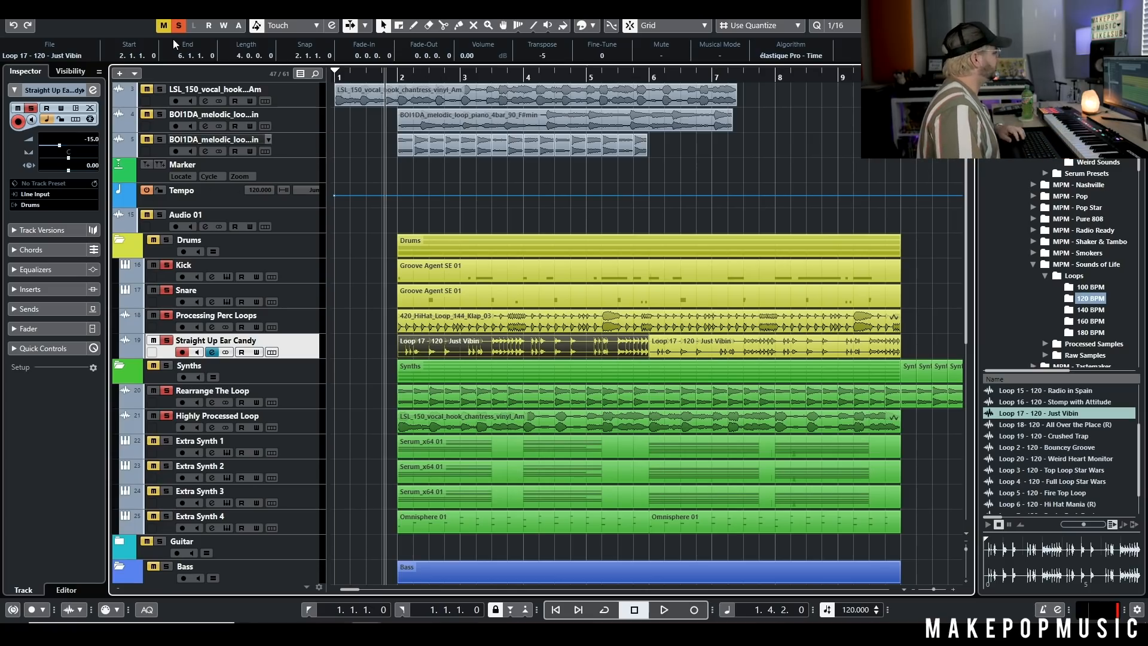
Step: Clear all solos, solo the Drums folder and play the drums with the ear candy loop until past bar 6
click(180, 25)
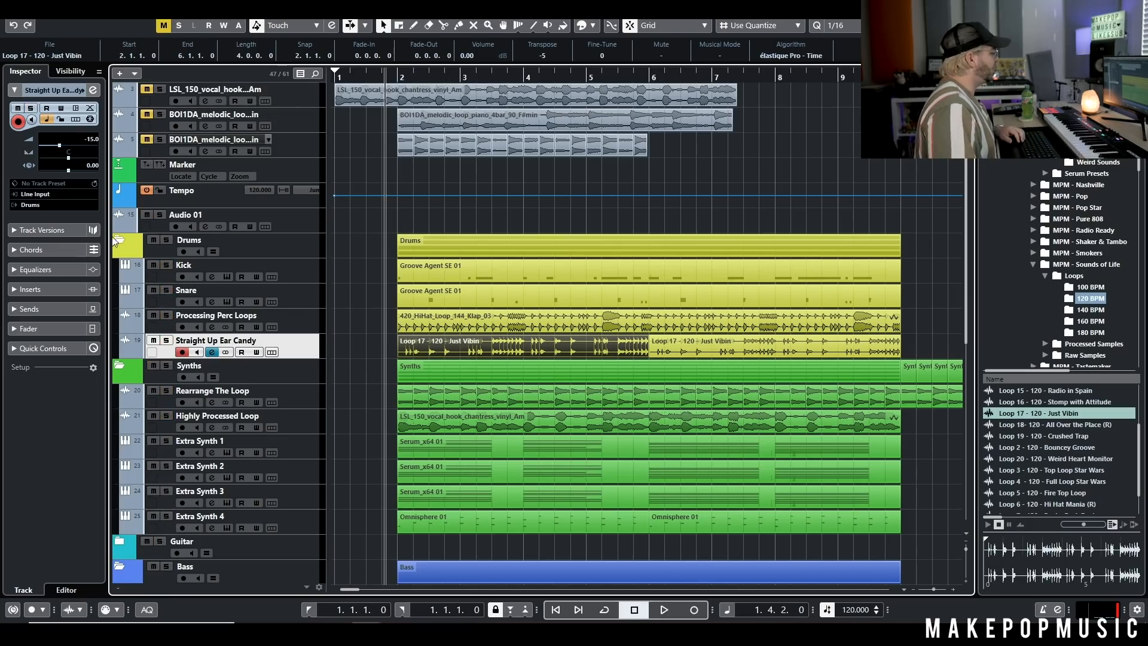
click(166, 240)
key(space)
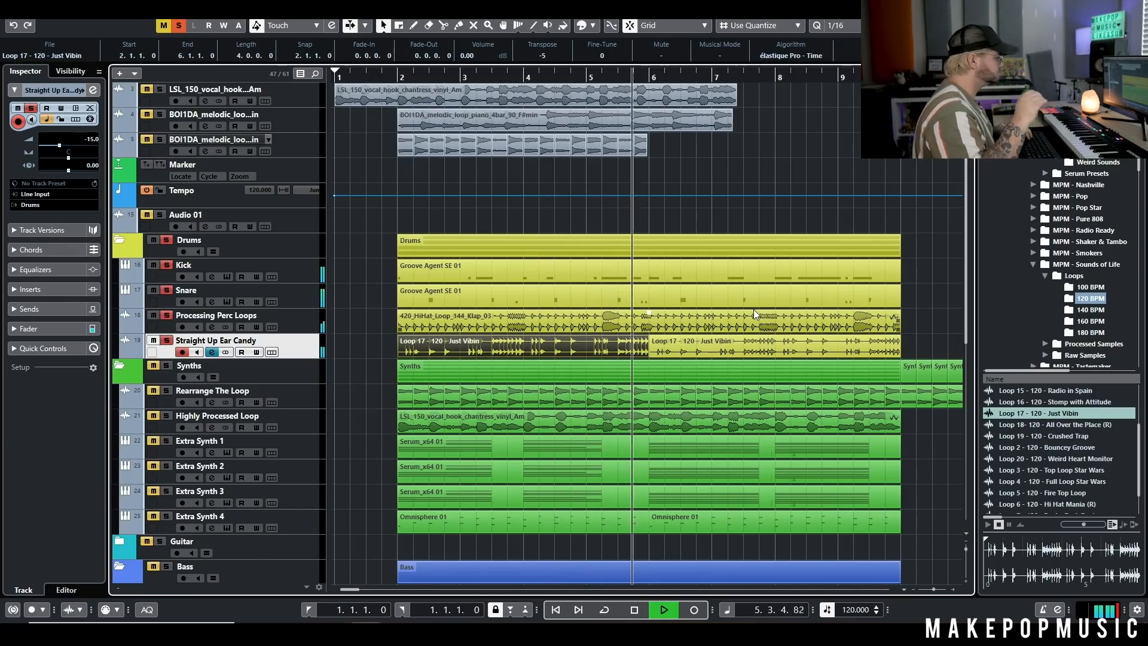
key(space)
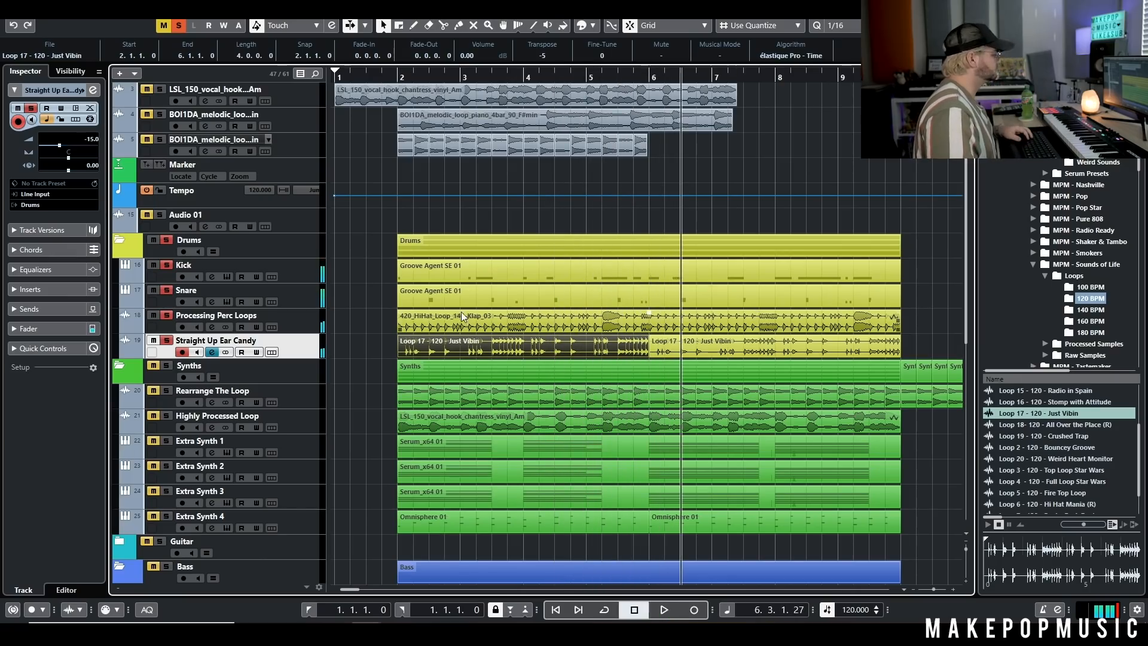
Step: Set the transpose of the Loop 17 events to 0 and play the drums from about bar 2
click(543, 56)
text(0)
click(412, 76)
key(space)
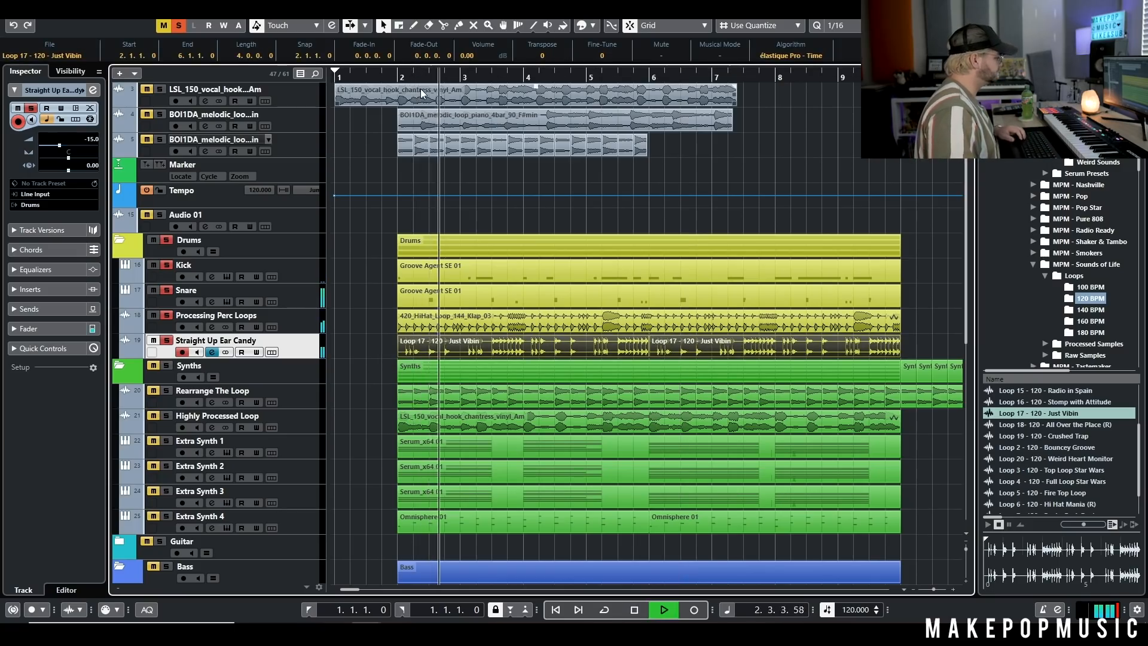
Step: Select both Loop 17 events, set their transpose to -5 during playback and stop before bar 5
drag(366, 340, 789, 343)
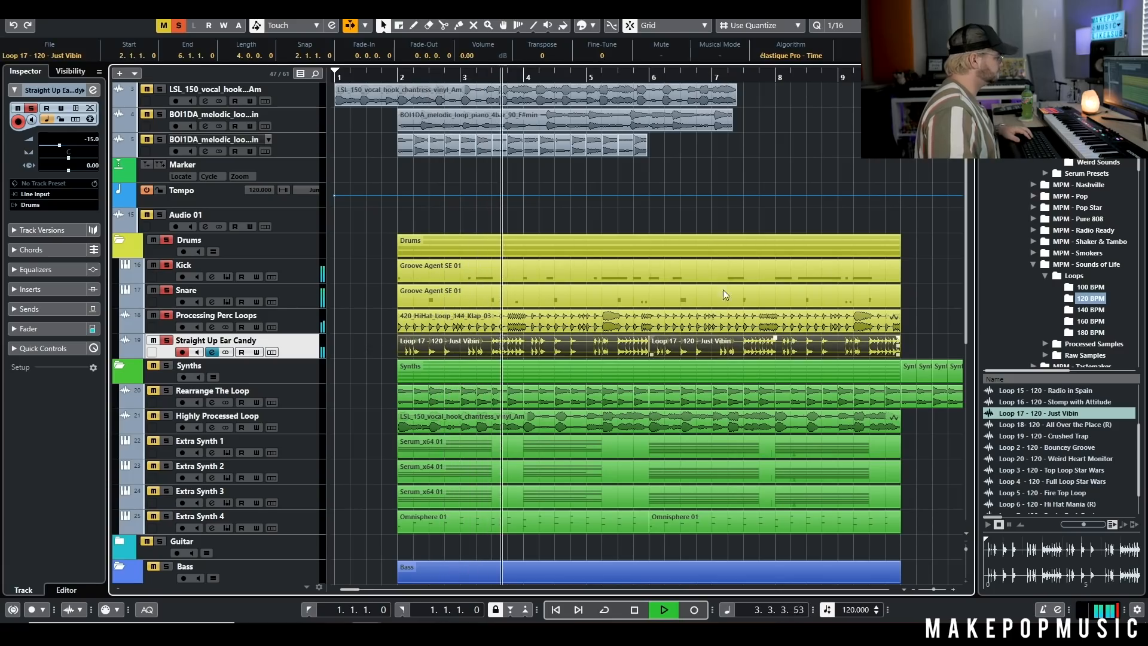
click(543, 57)
text(-5)
key(Return)
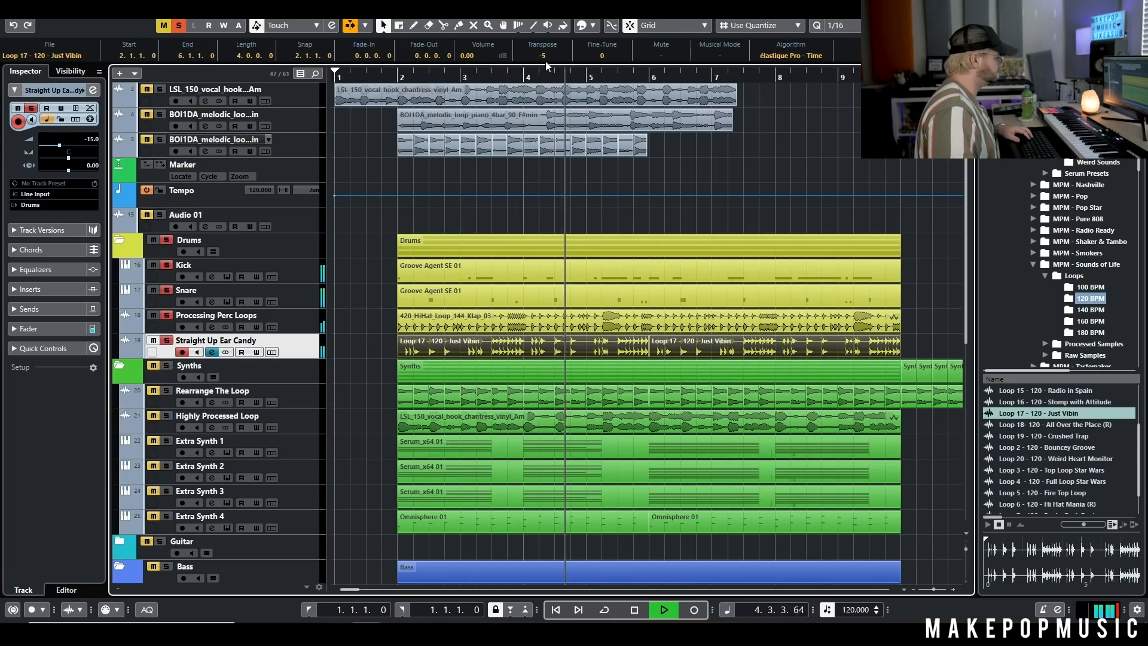
key(space)
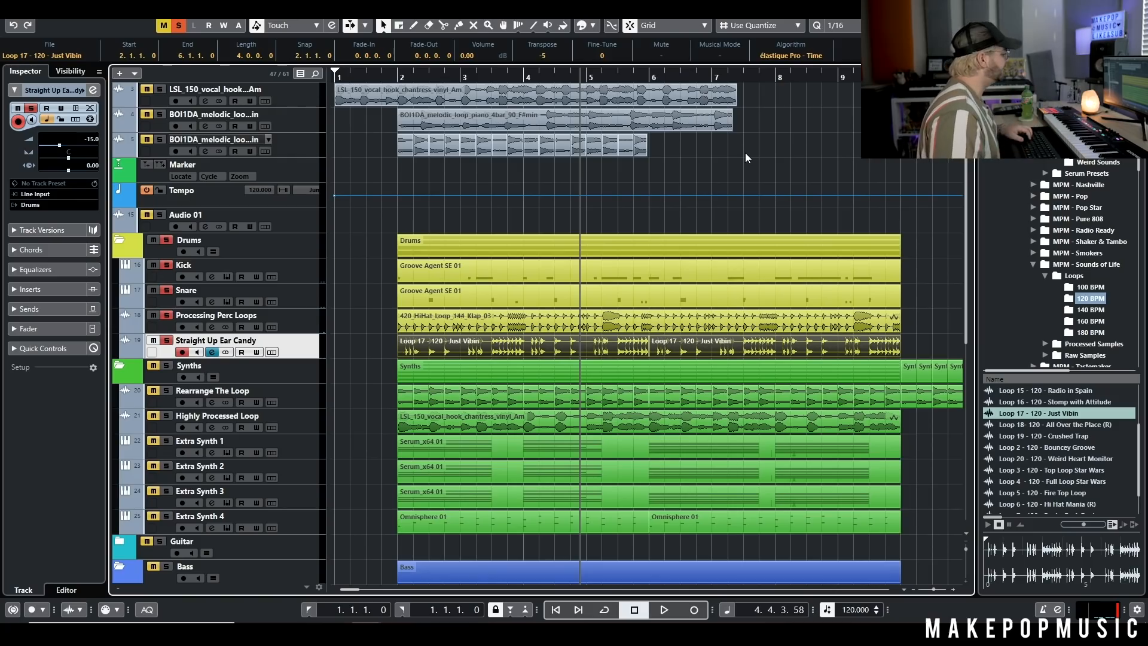
Step: Clear all solos, deselect the Loop 17 events and look over the full track list
click(179, 26)
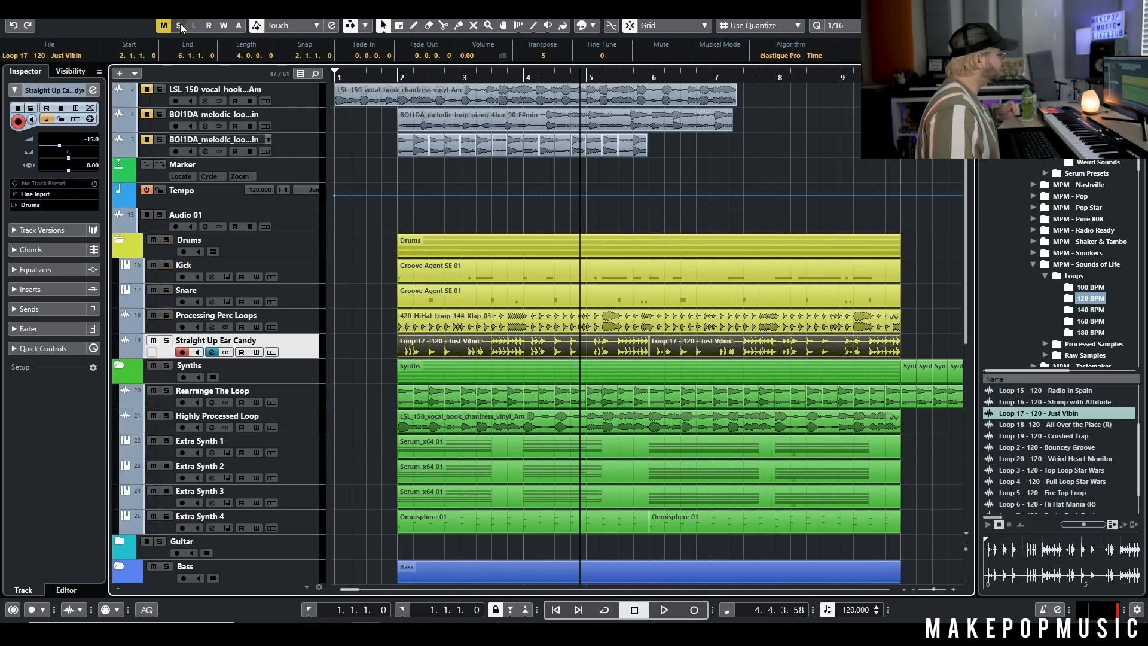
click(741, 165)
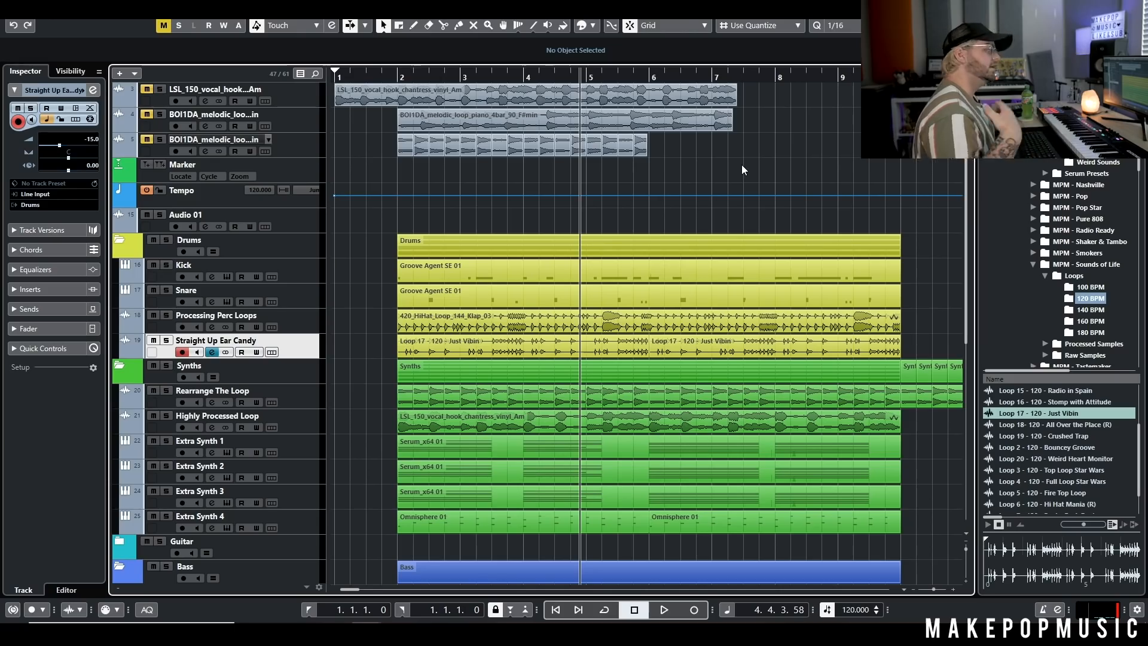
scroll(733, 164, down, 3)
scroll(733, 164, up, 3)
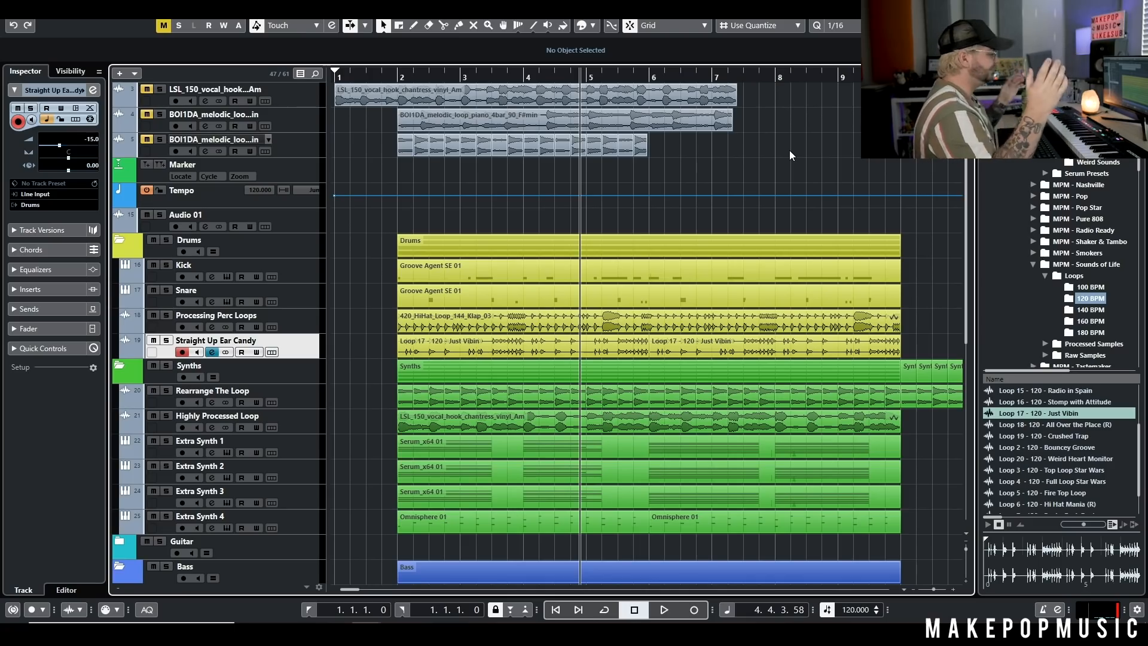
scroll(736, 187, down, 4)
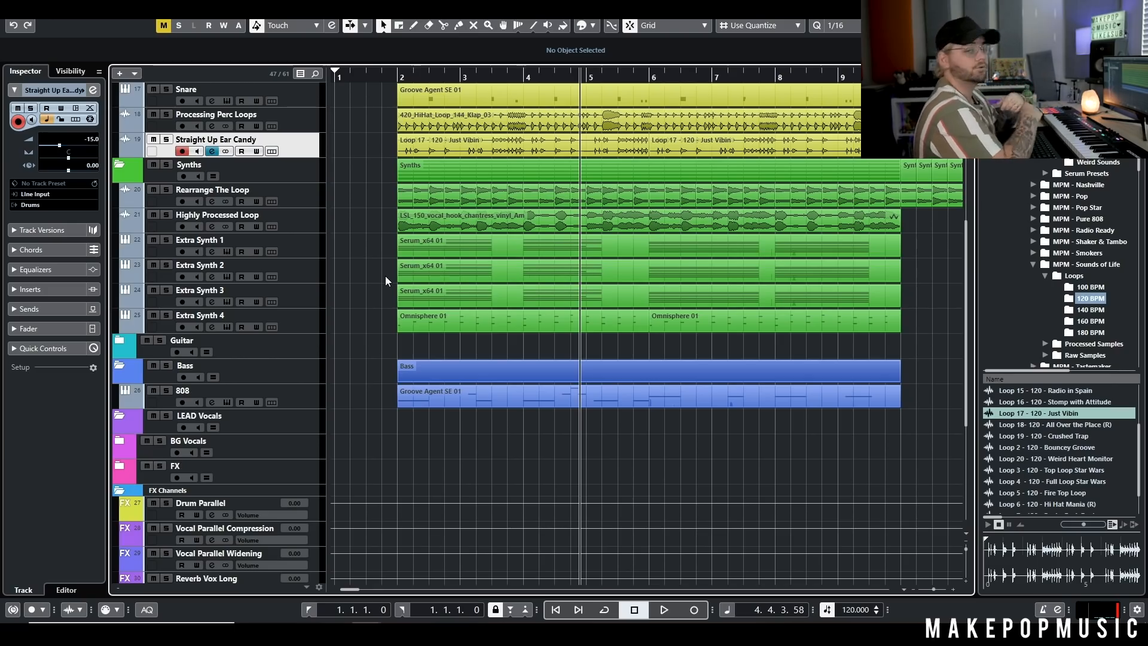
scroll(385, 275, up, 4)
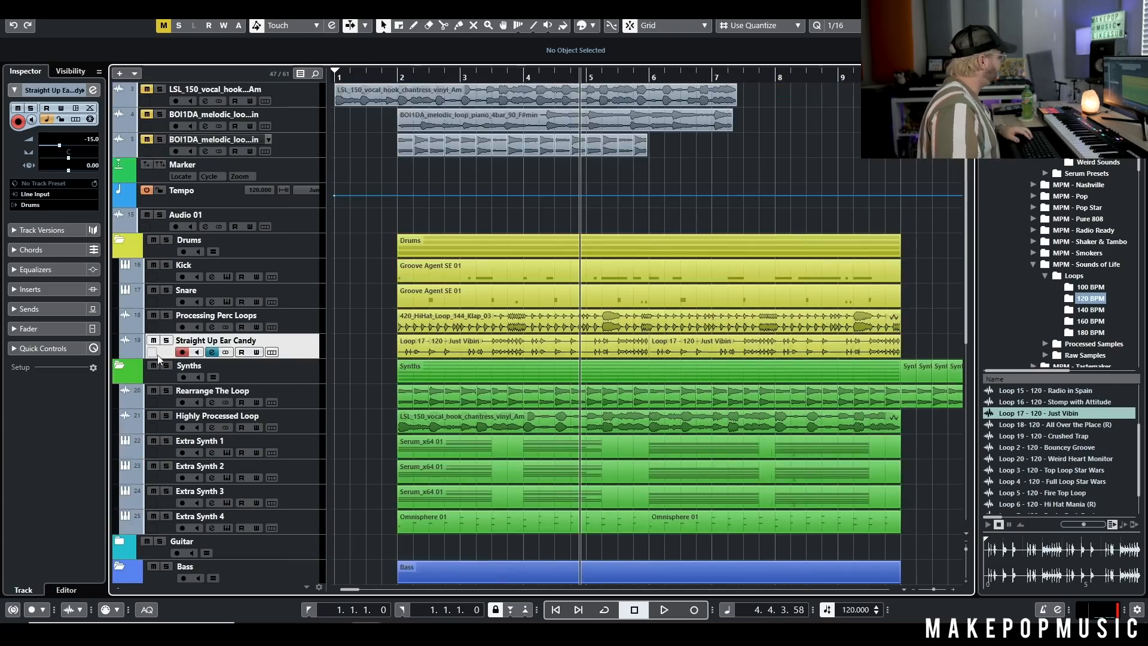
Step: Mute Extra Synth 1 through 4, play the rest of the beat from just before bar 2 and stop just past bar 6
click(153, 391)
click(152, 417)
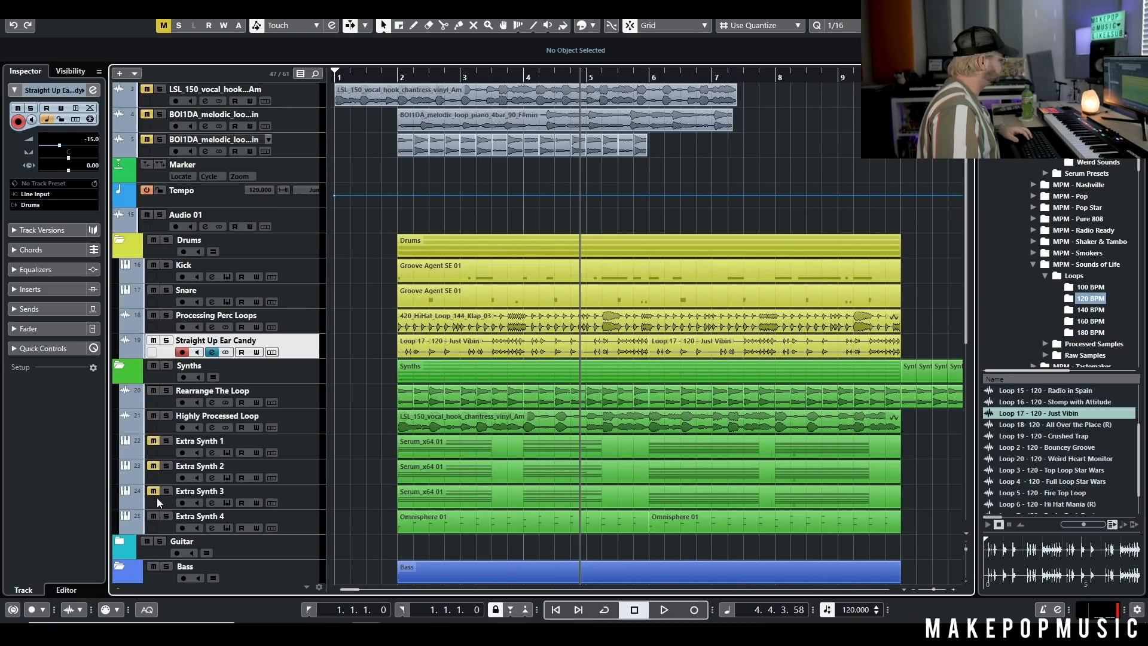
click(390, 77)
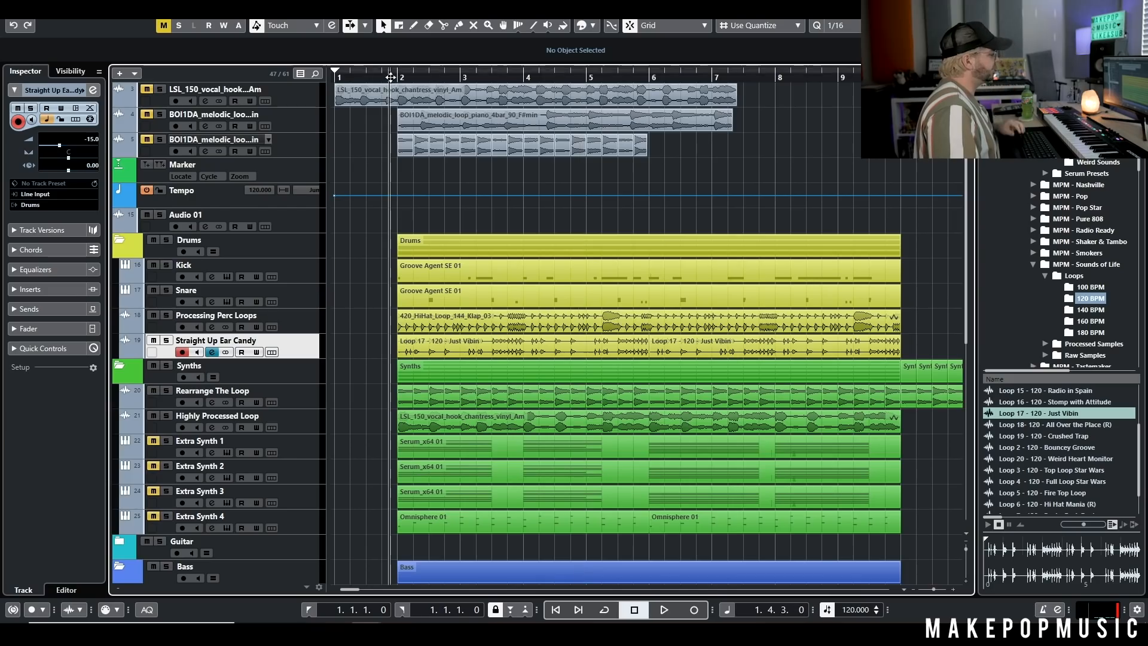
scroll(788, 121, down, 4)
scroll(791, 119, up, 4)
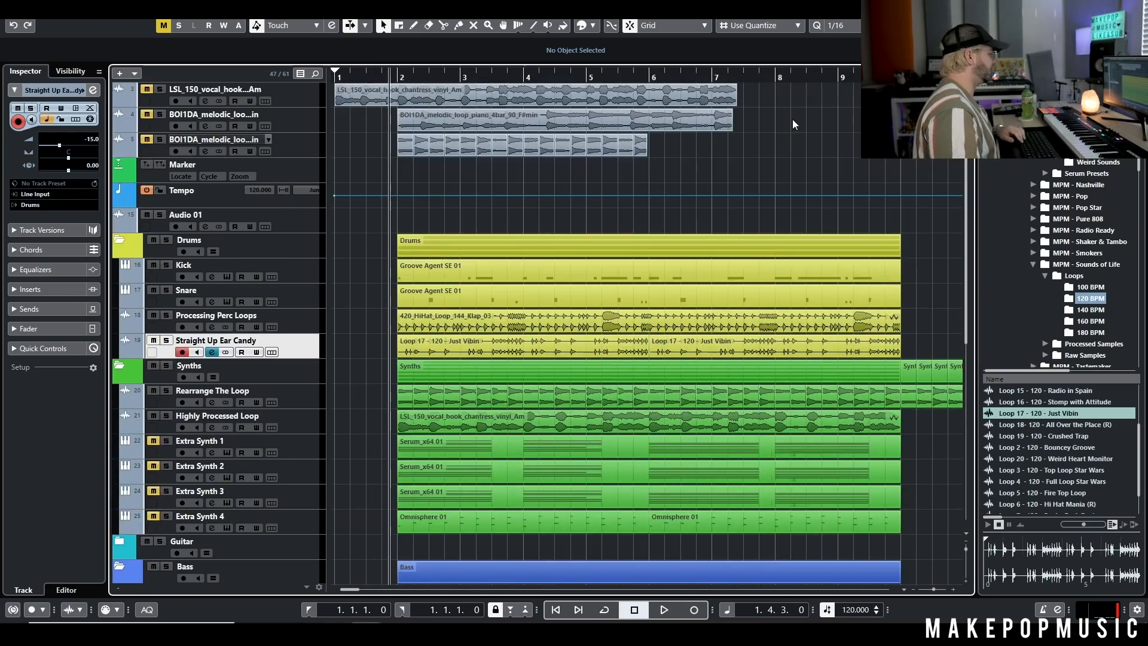
key(space)
scroll(788, 126, down, 2)
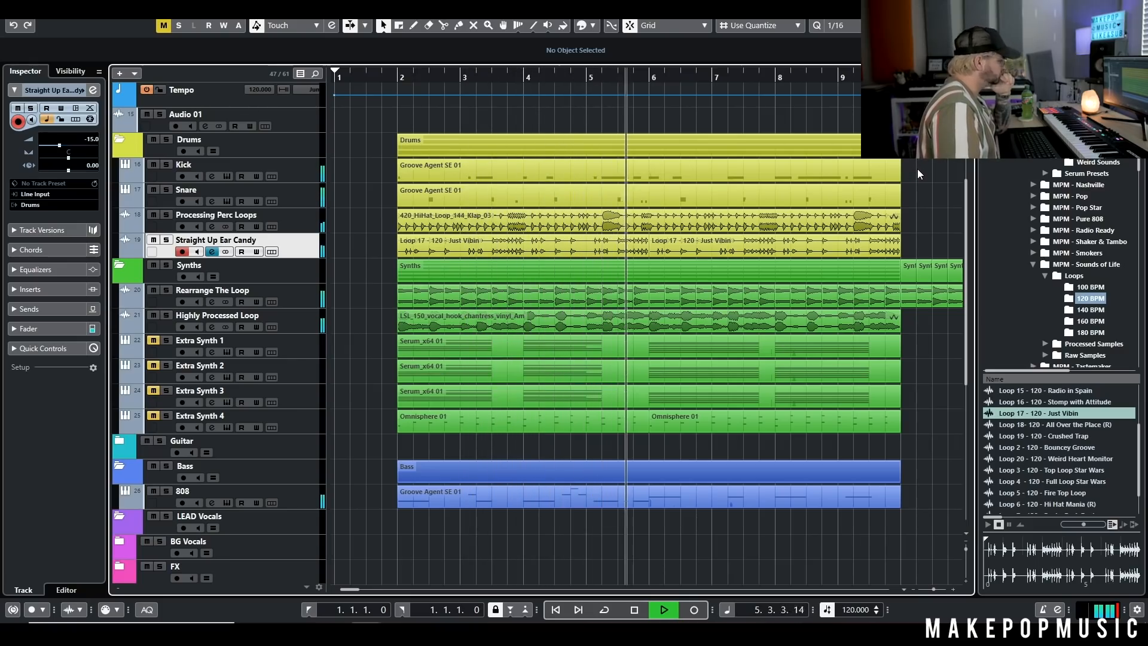
key(space)
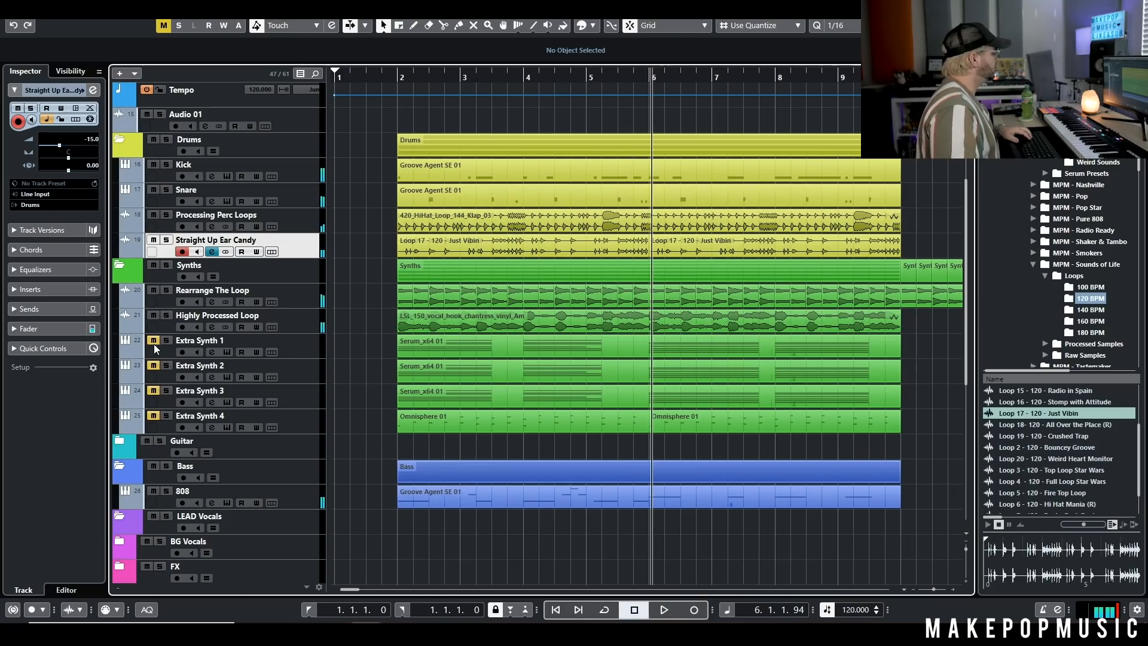
Step: Solo Extra Synth 1 and inspect the Highly Processed Loop and the first Rearrange The Loop event at bar 2
click(166, 341)
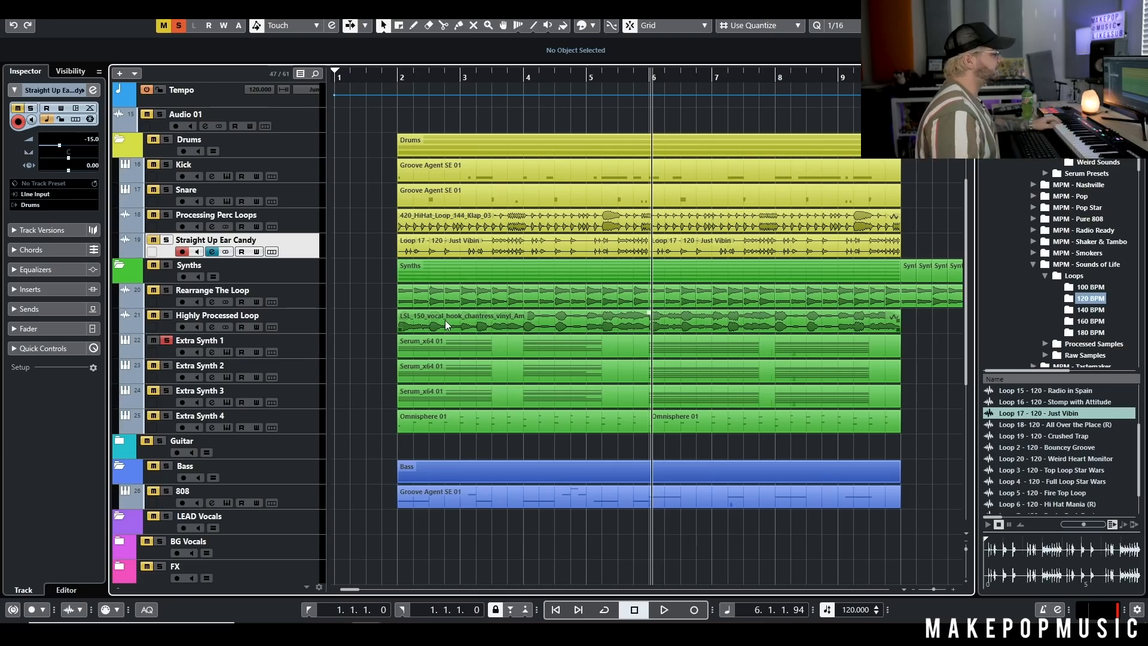
click(468, 317)
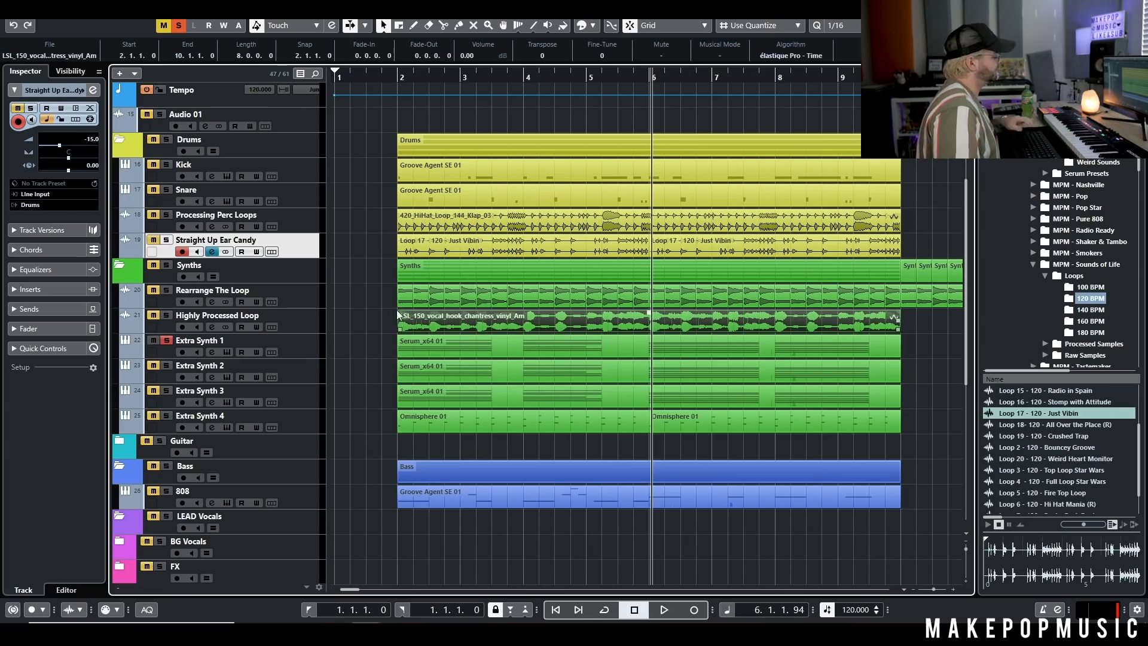
scroll(394, 306, up, 5)
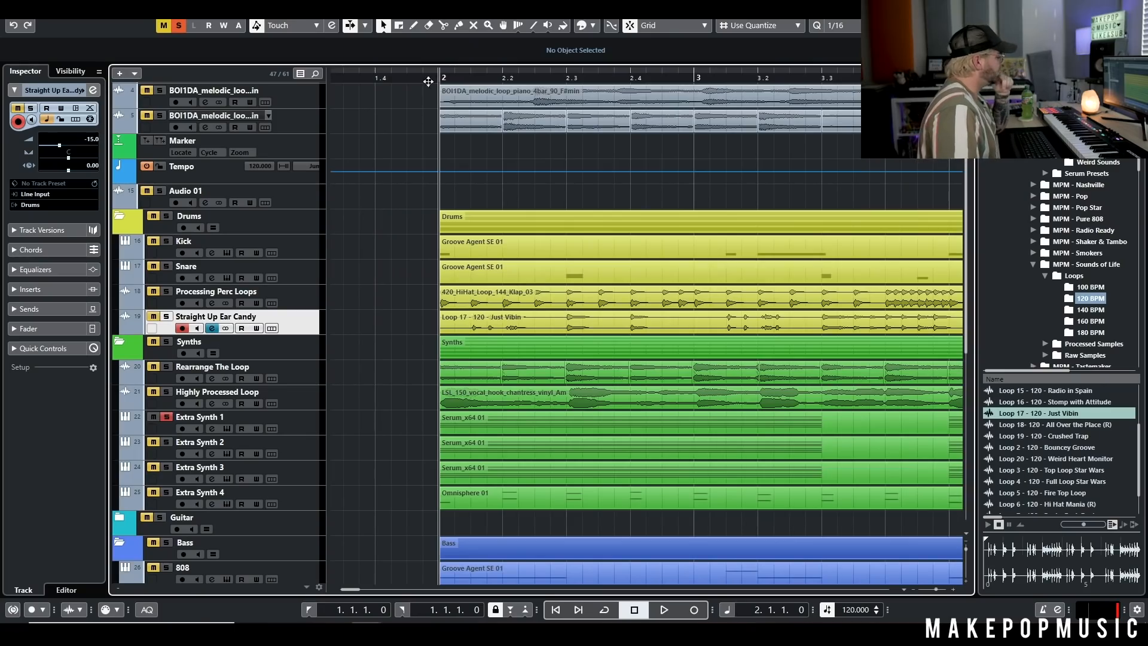
click(470, 373)
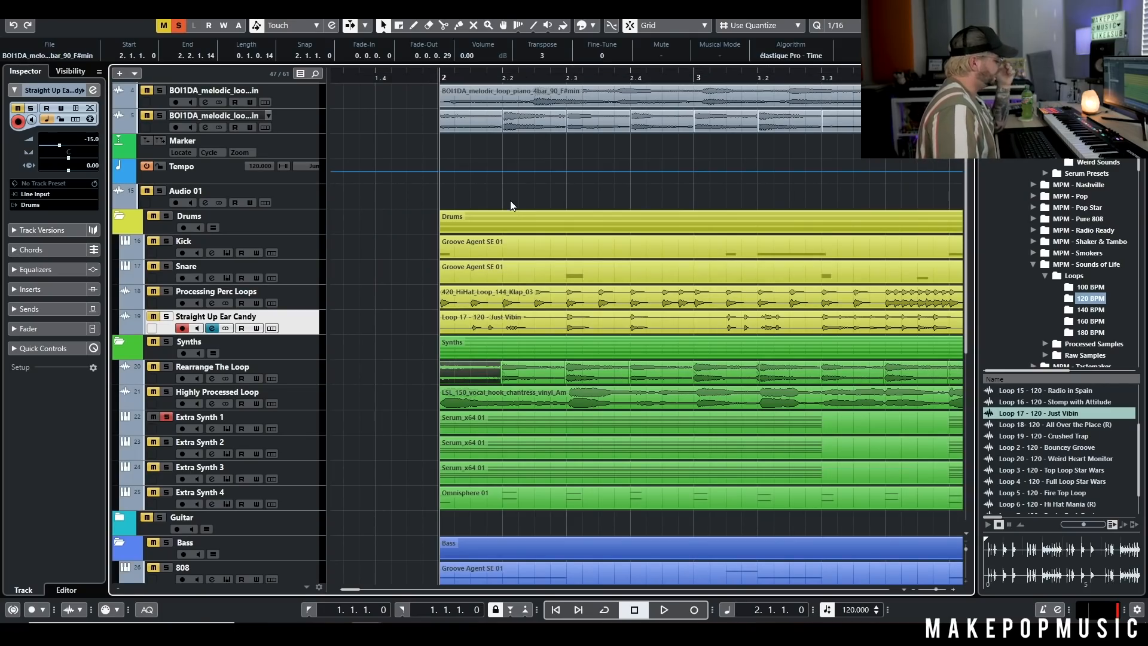
scroll(478, 216, down, 6)
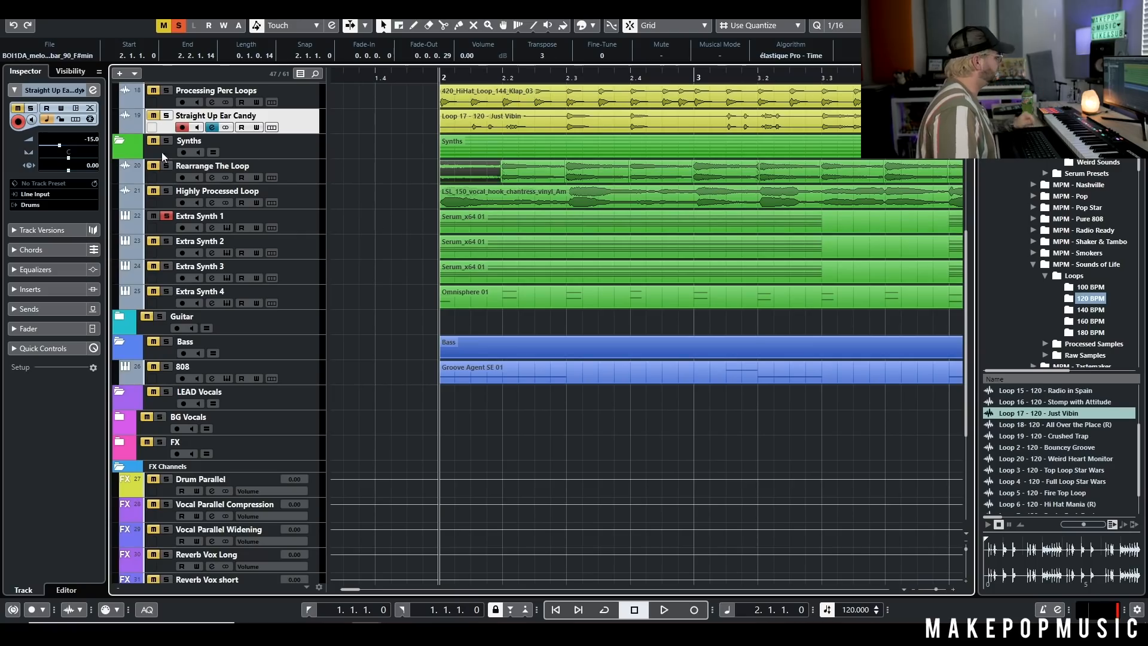
Step: Play Rearrange The Loop alone in solo from bar 2 and stop just past bar 4
key(space)
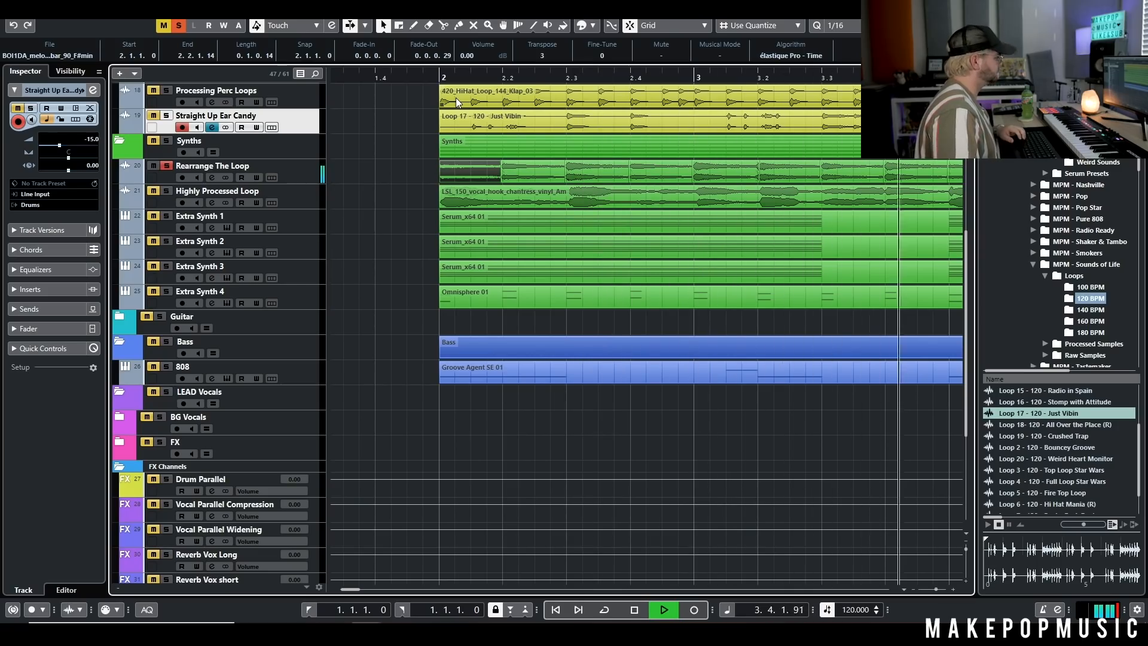
click(167, 165)
key(space)
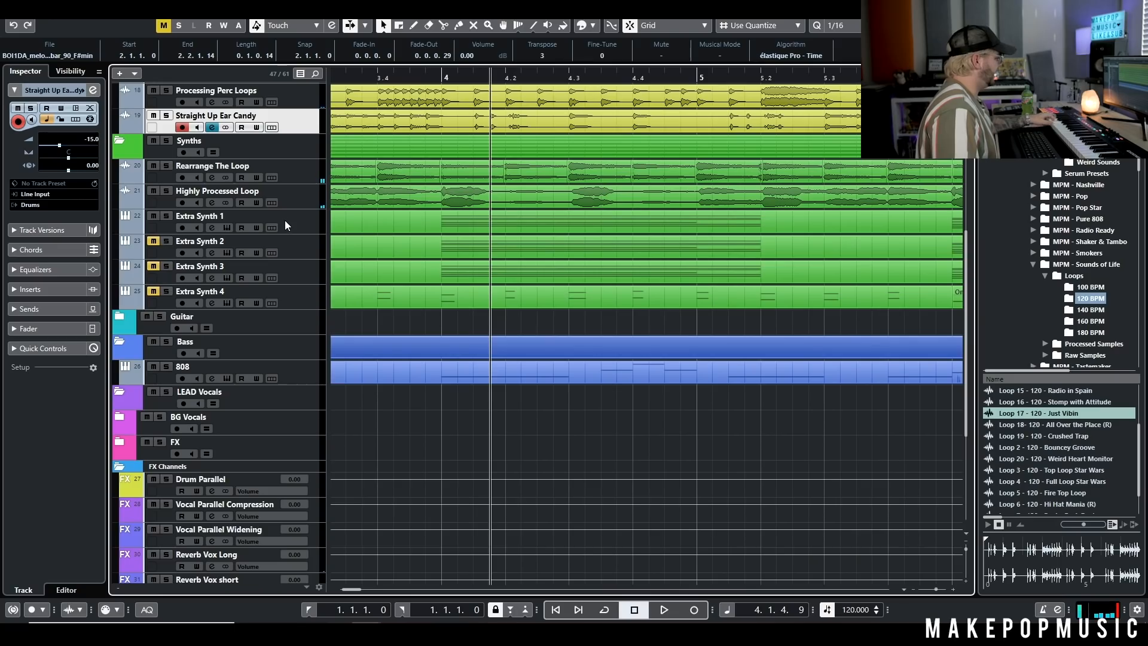
Step: Play Extra Synth 1 in solo from bar 2, add Rearrange The Loop to the solo and stop past bar 8
key(g)
key(g)
key(g)
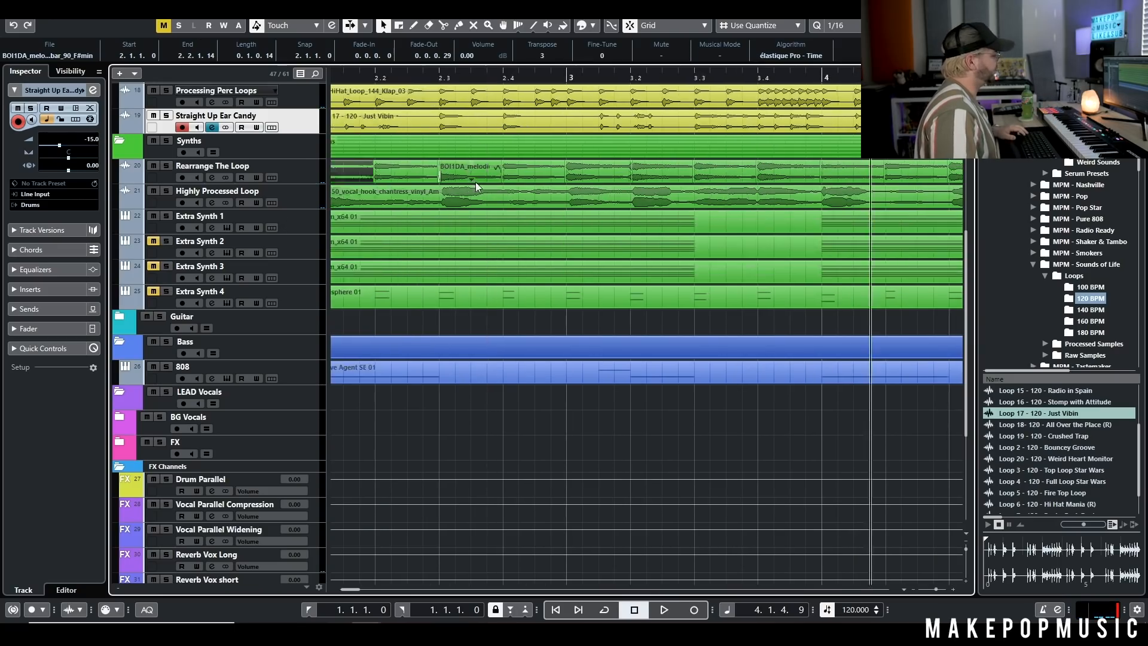
click(167, 215)
click(406, 77)
key(space)
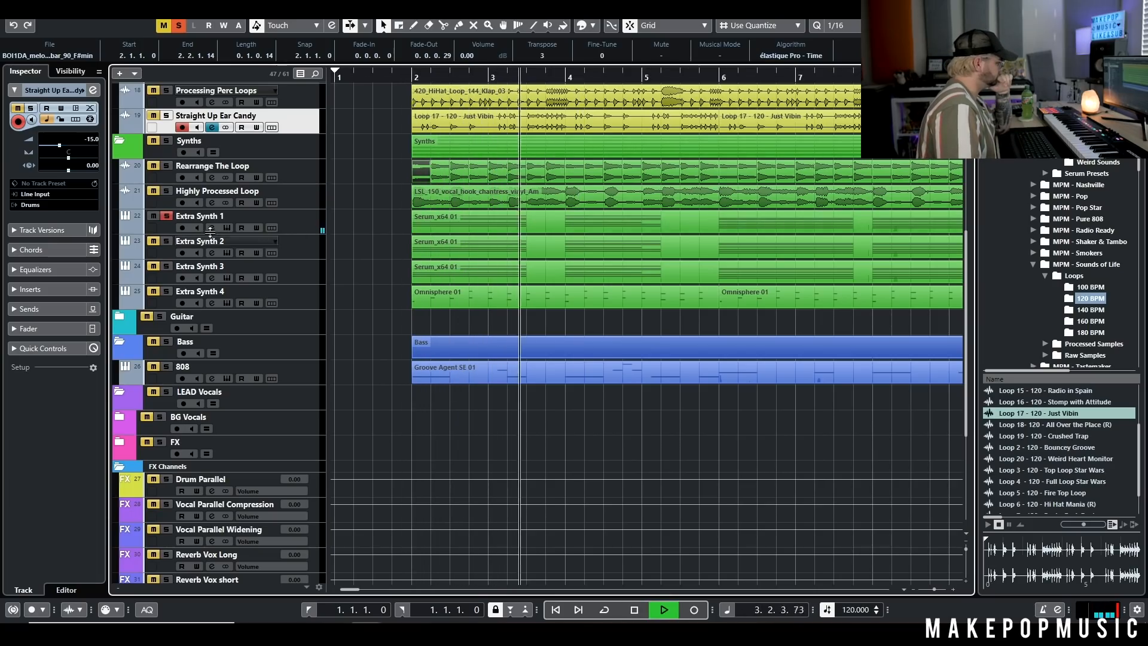
click(168, 165)
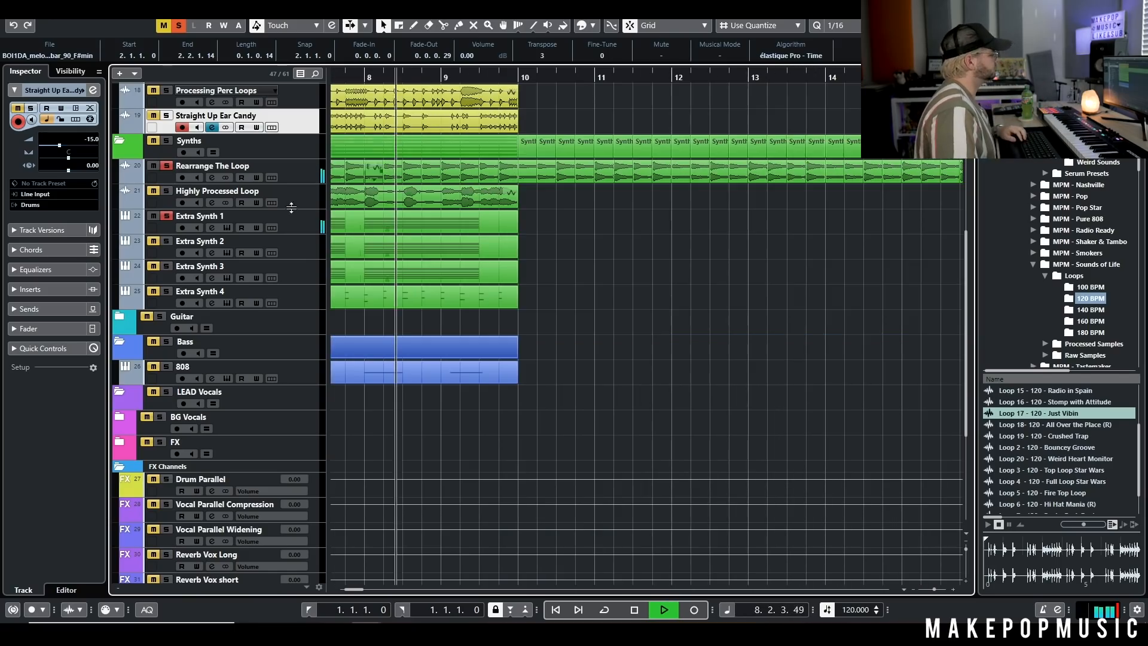
key(space)
Step: Play Extra Synth 2 alone from bar 2, adding Extra Synth 1, Rearrange The Loop and Highly Processed Loop to the solo during playback
scroll(493, 220, down, 5)
scroll(508, 209, up, 8)
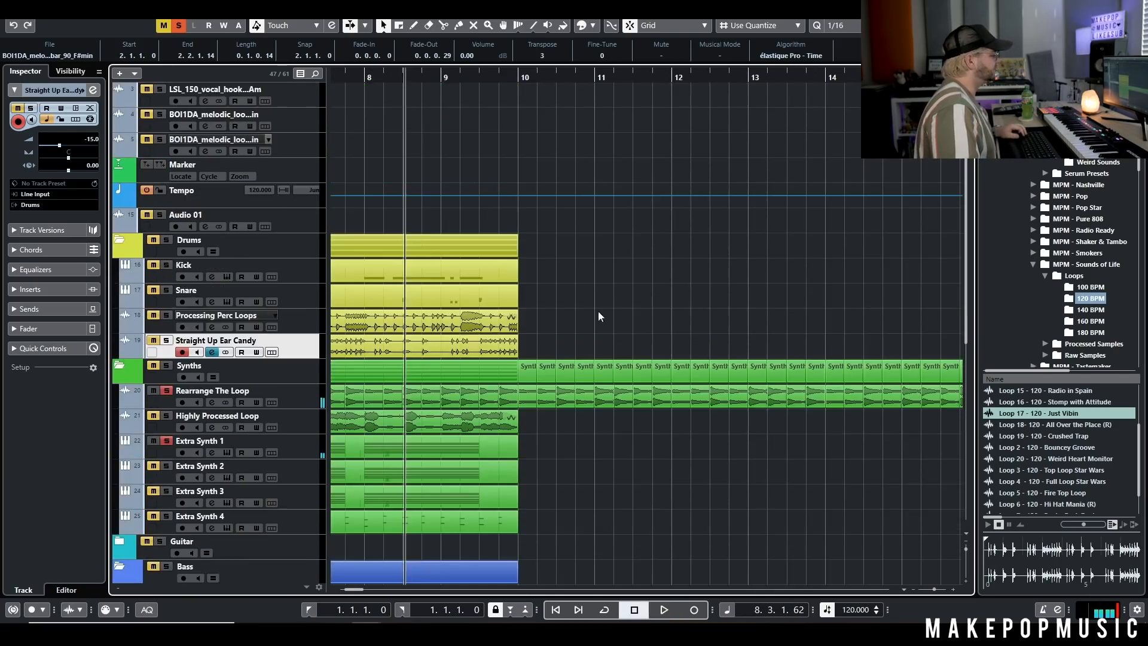
scroll(600, 314, down, 2)
key(g)
key(g)
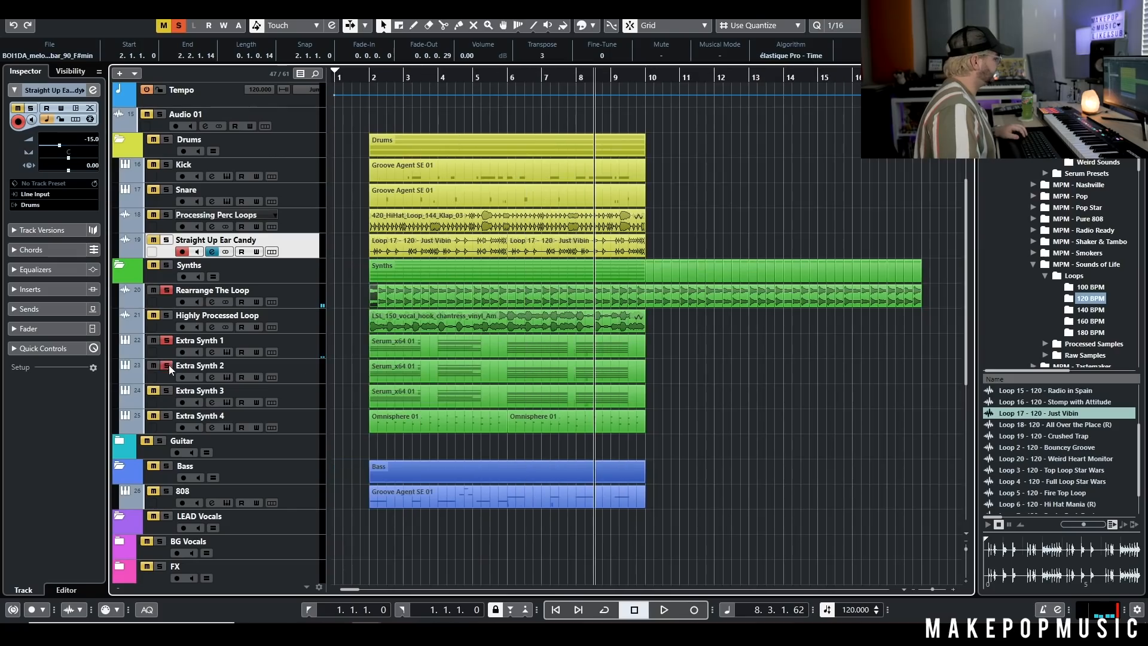
click(370, 78)
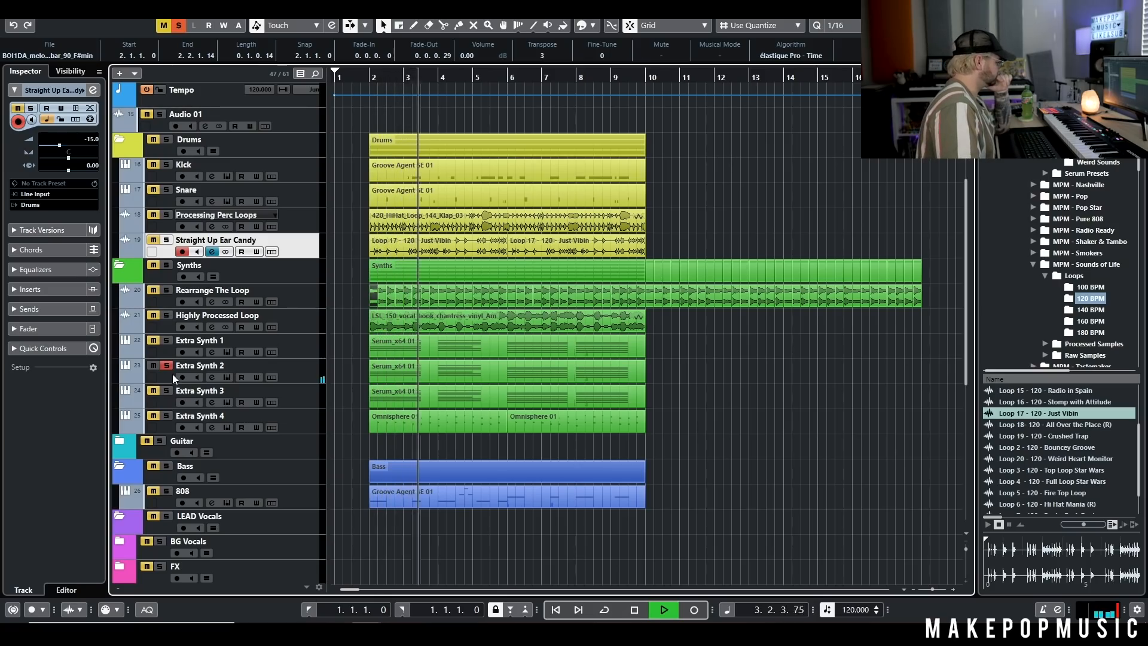
click(167, 340)
click(167, 290)
click(168, 316)
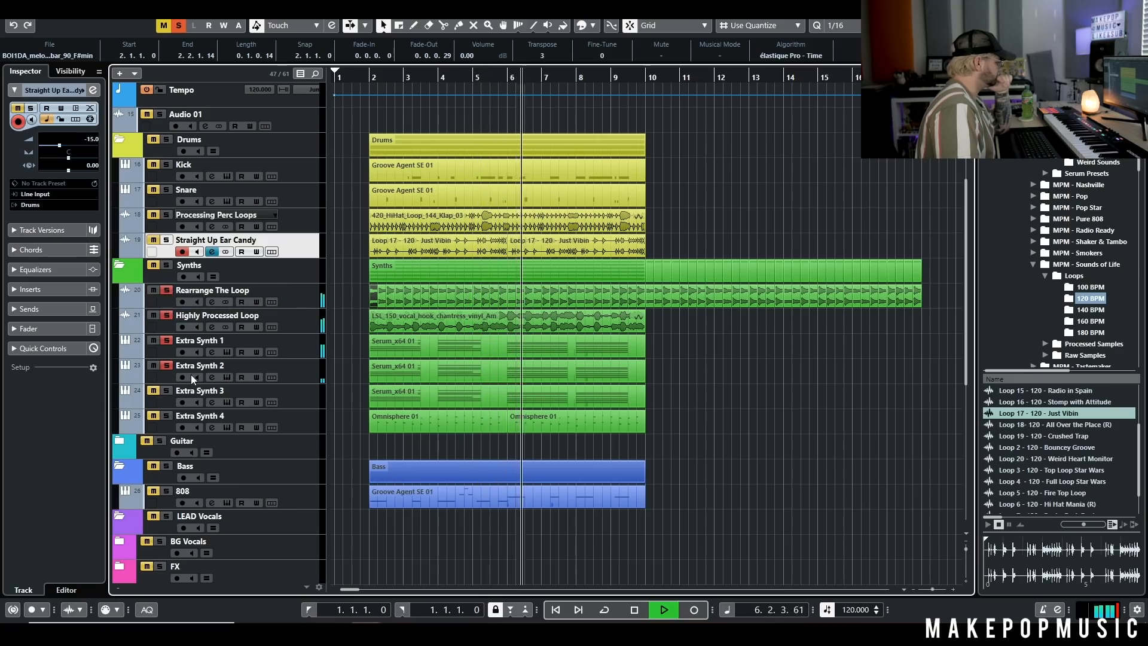
Step: Set the Extra Synth 2 volume to -24.0 during playback, stop past bar 8 and clear all solos
click(307, 366)
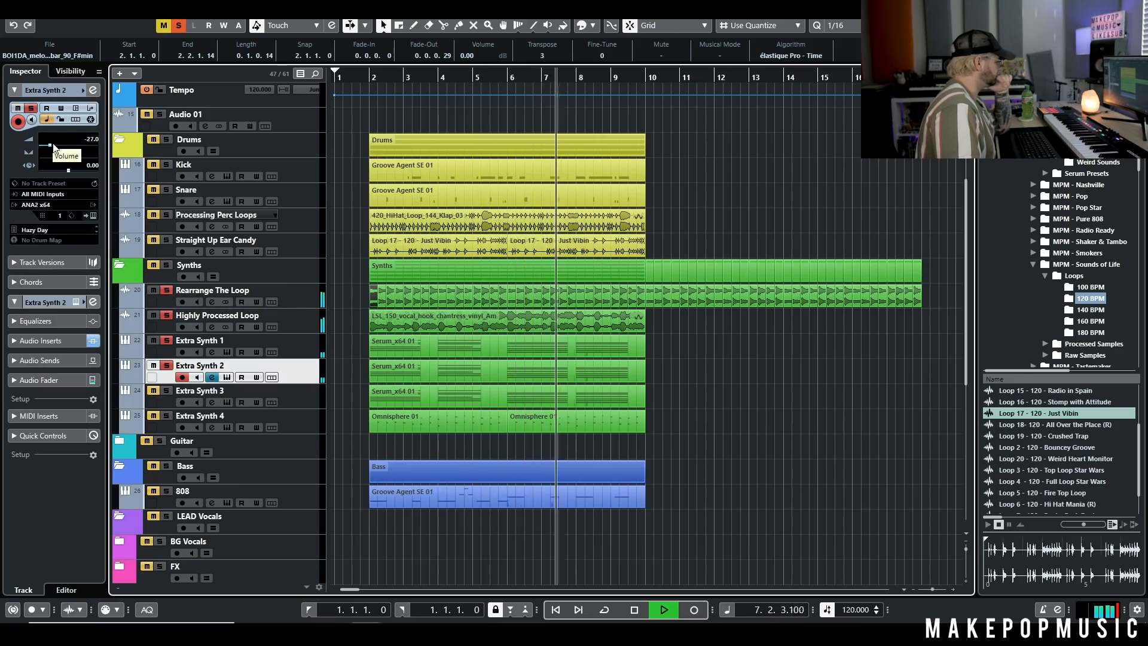
drag(50, 145, 52, 145)
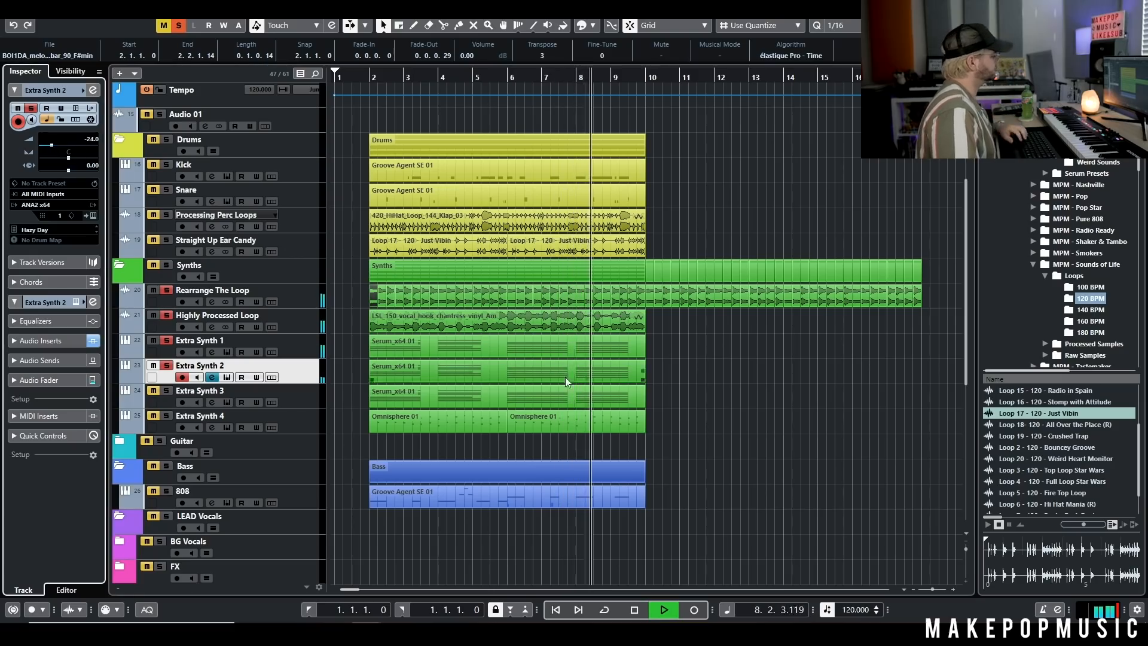
click(752, 428)
key(space)
click(177, 25)
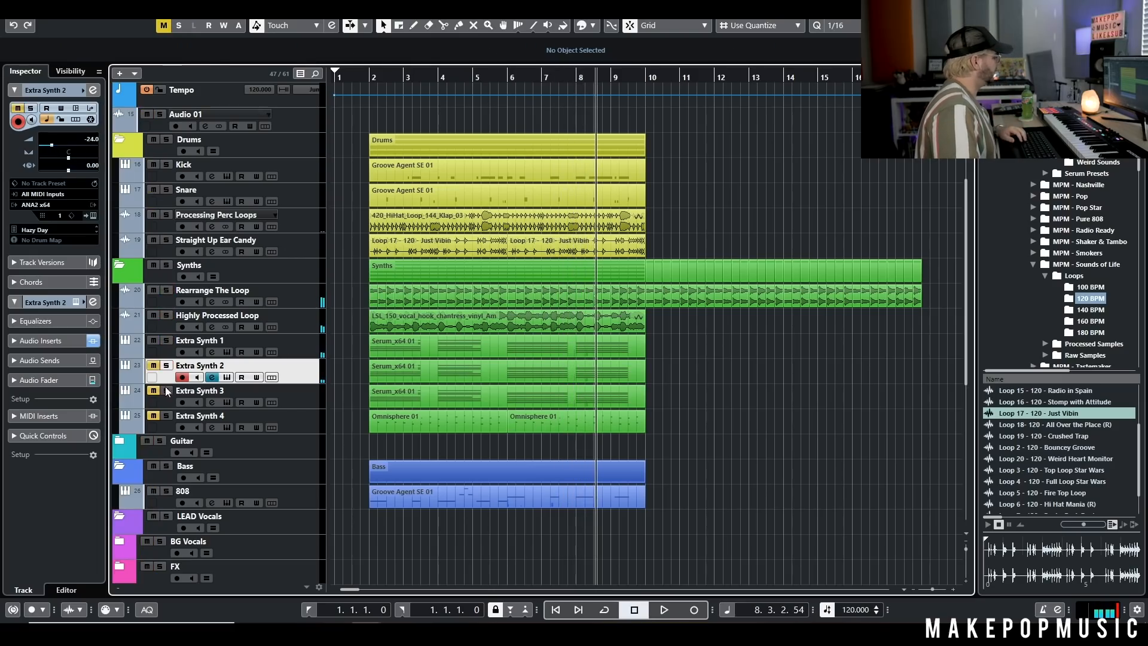
Step: Play Extra Synth 3 alone in solo from about bar 2 and stop past bar 3
click(377, 85)
key(space)
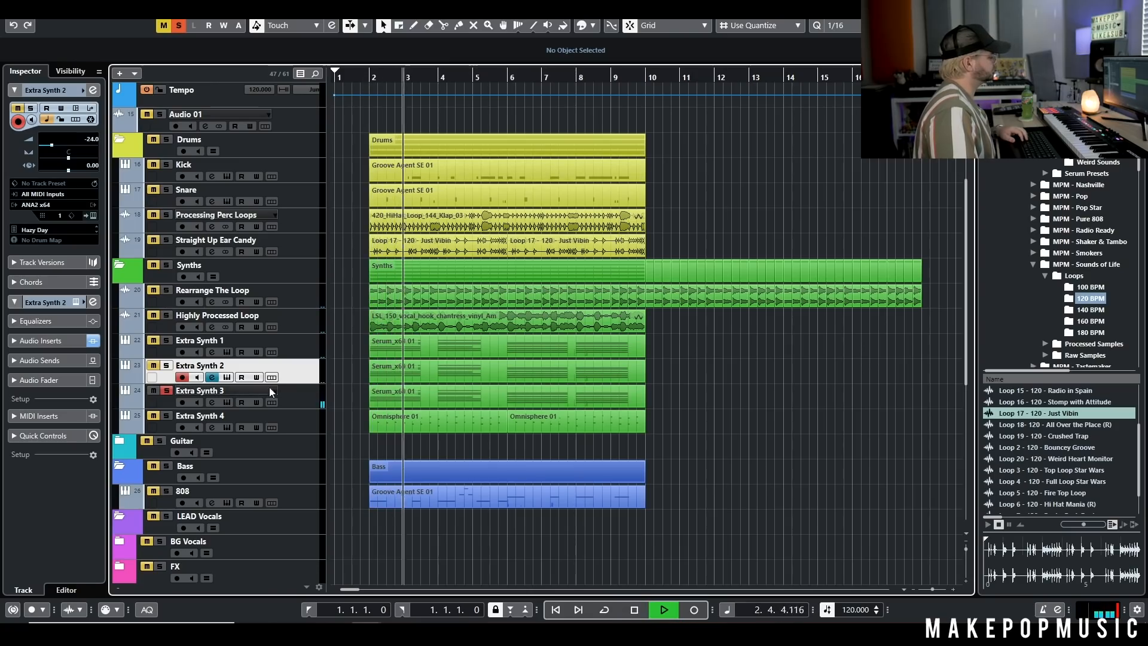
key(space)
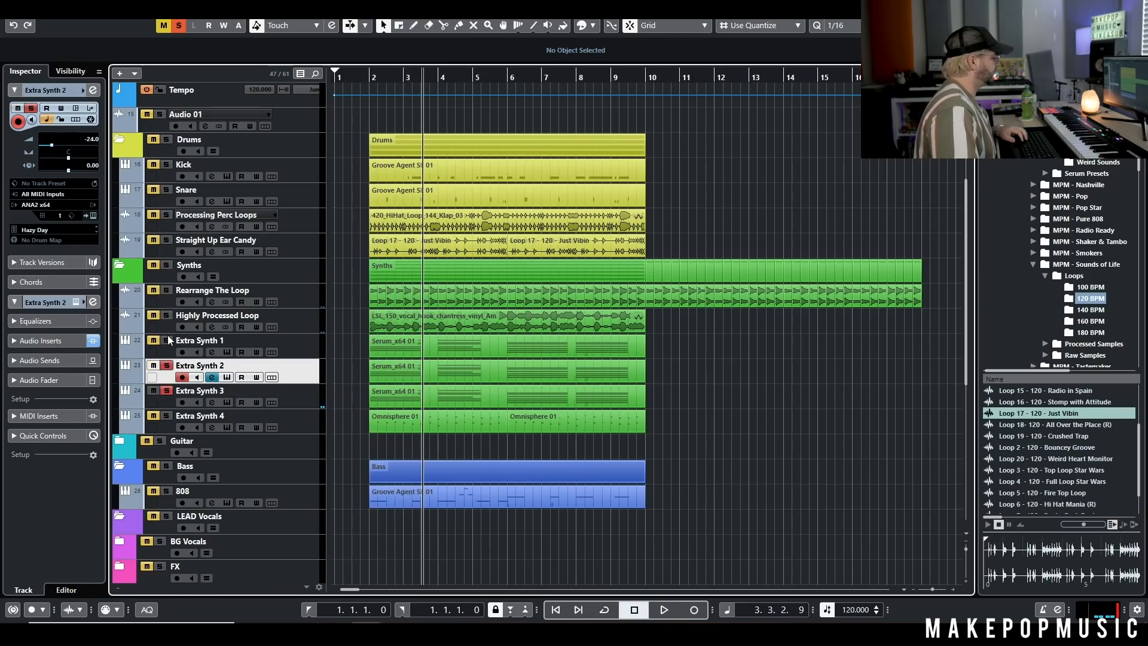
Step: Play both melodic loops with Extra Synth 1 to 3 soloed, stop past bar 4, clear the solos and unmute Extra Synth 2
click(375, 75)
key(space)
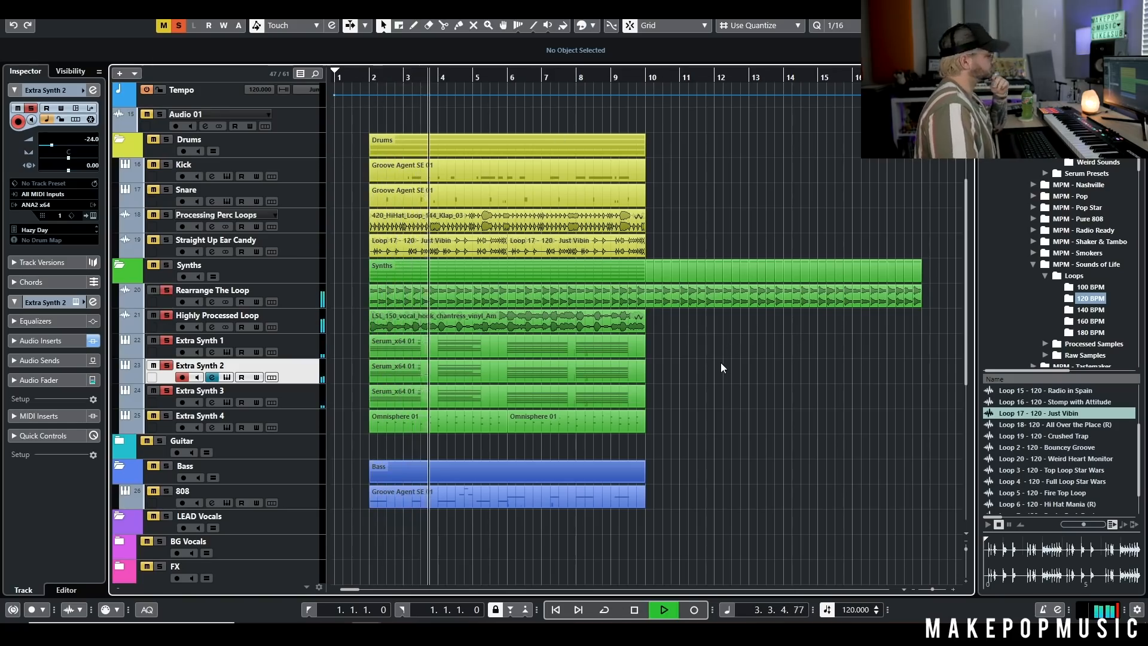
key(space)
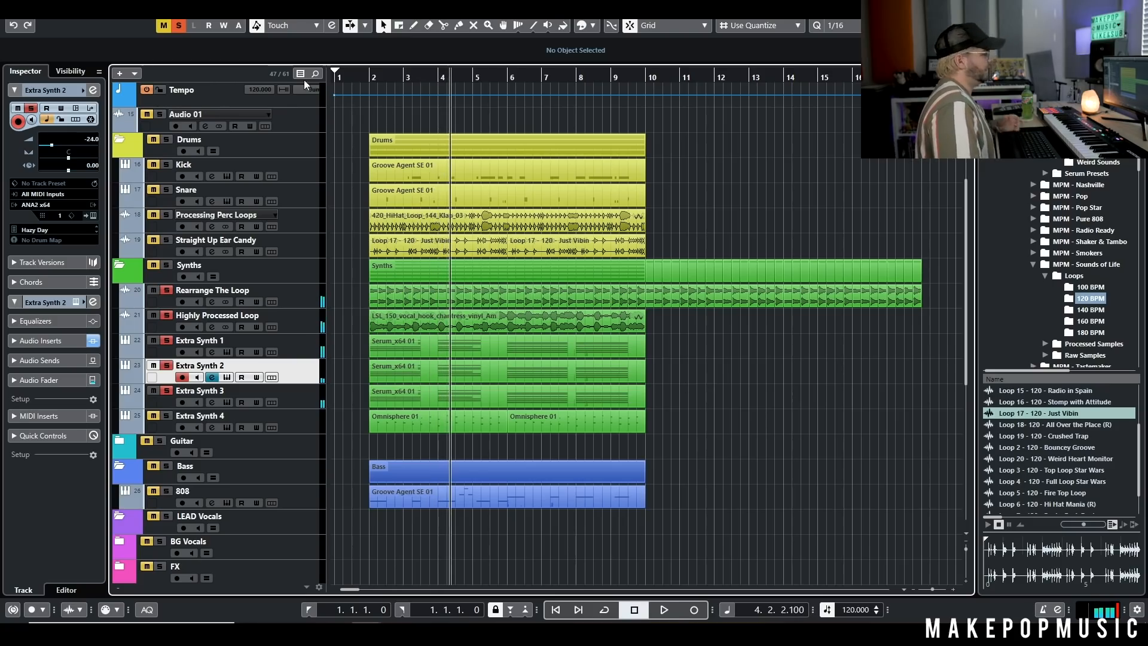
click(178, 25)
click(154, 365)
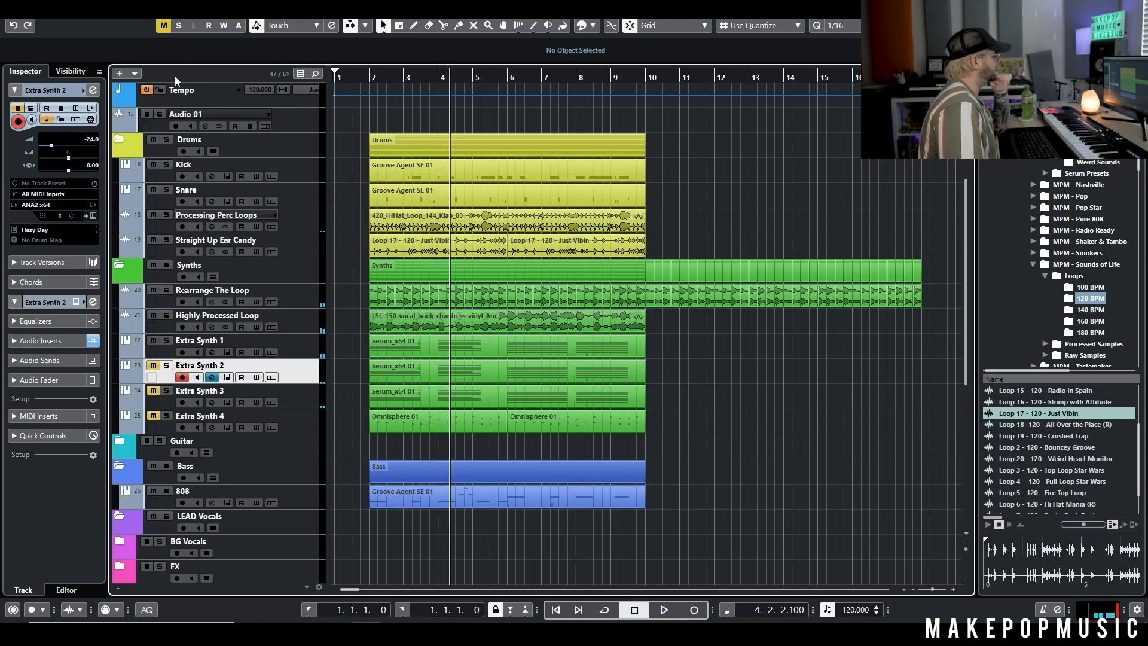
Step: Solo Extra Synth 4, open its channel settings to view the inserts and close them
click(166, 416)
click(406, 78)
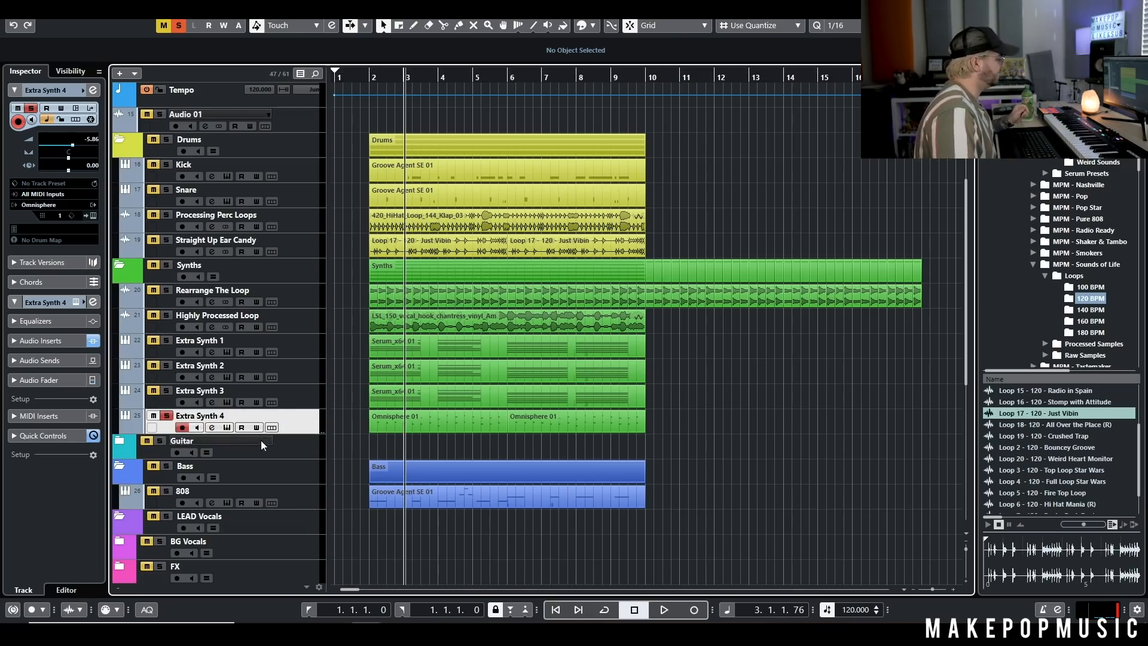
click(227, 427)
click(226, 427)
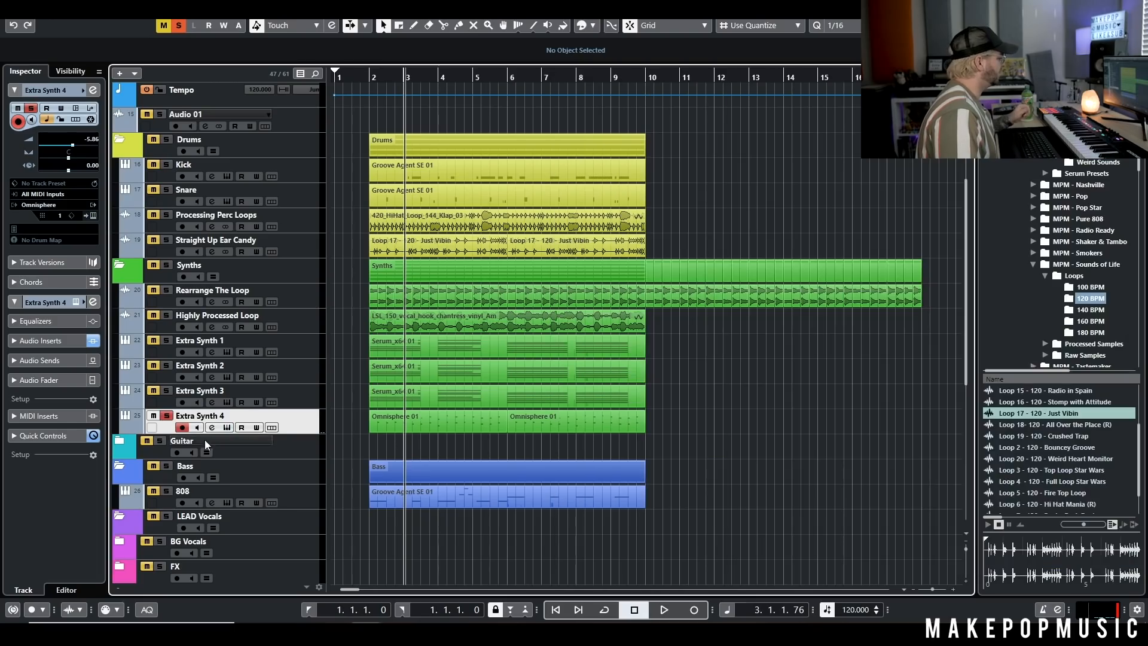
click(211, 428)
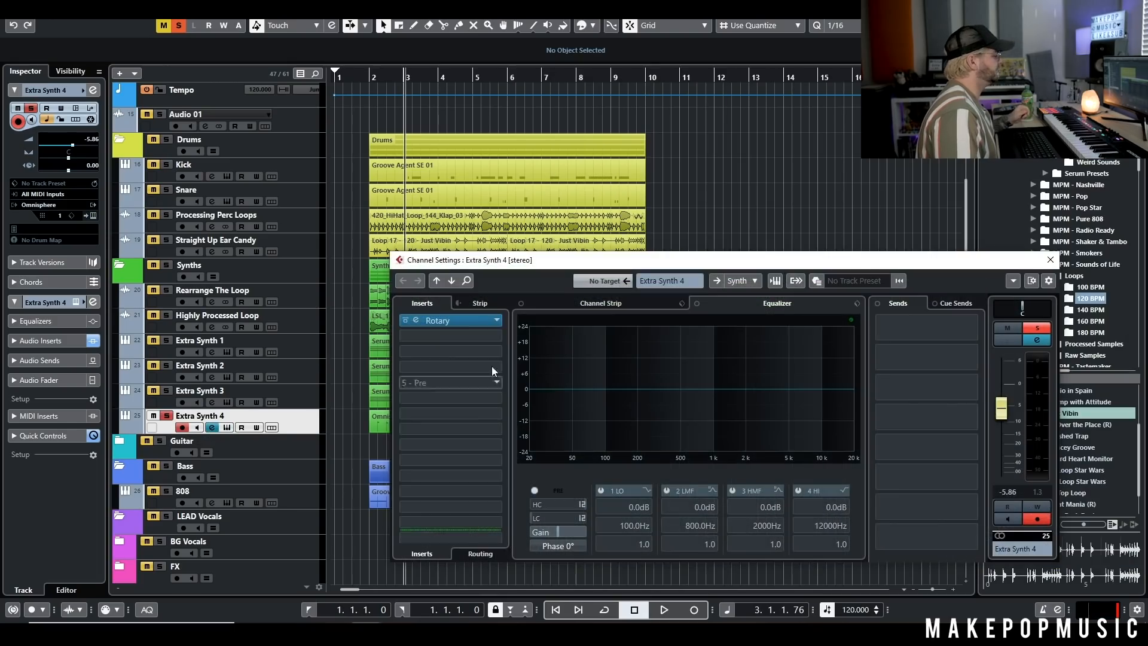
click(1050, 261)
Step: Play Extra Synth 4 in solo from just before bar 2 and stop before bar 4
click(362, 75)
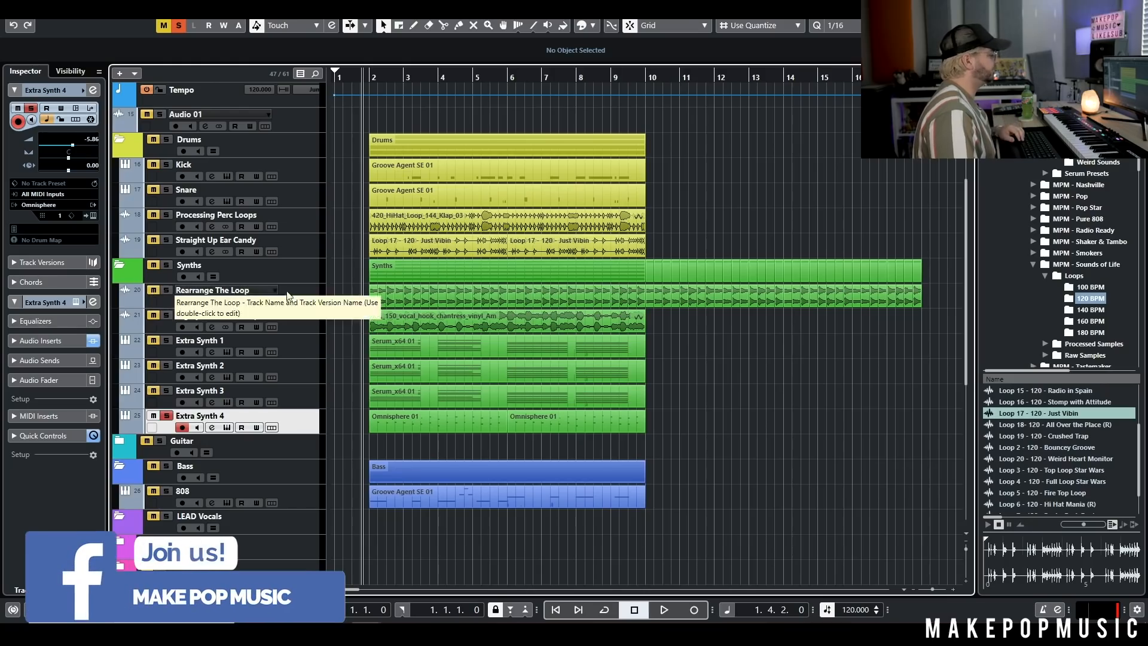
key(space)
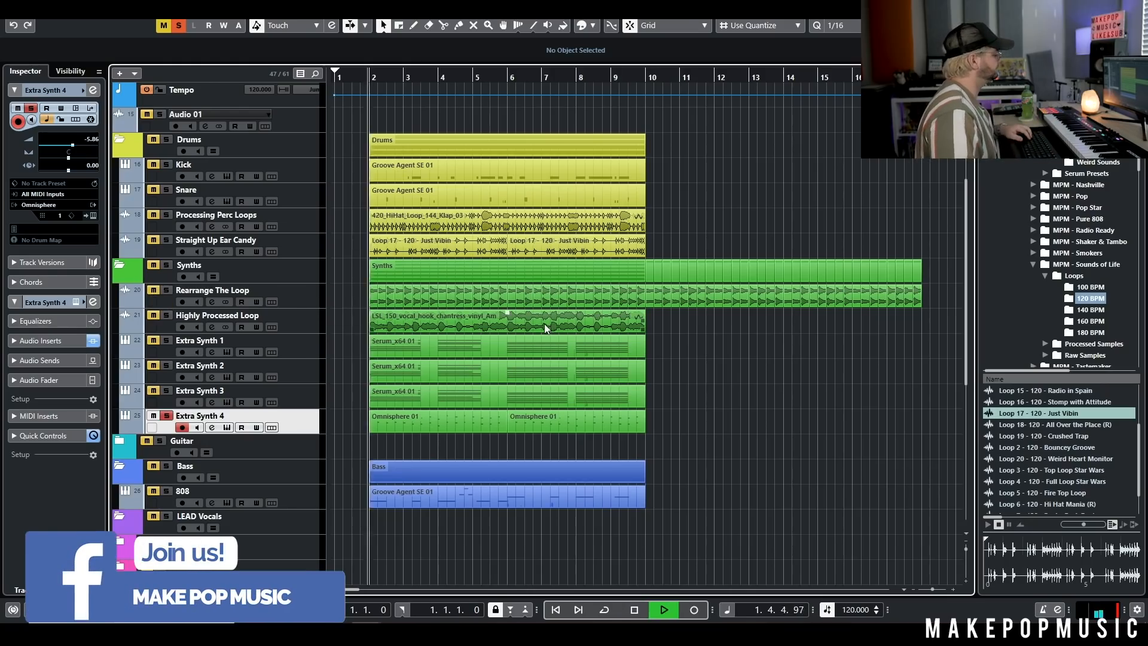
key(space)
Step: Solo Rearrange The Loop together with Extra Synth 4, play from bar 2 to just before bar 4 and clear all solos
click(152, 293)
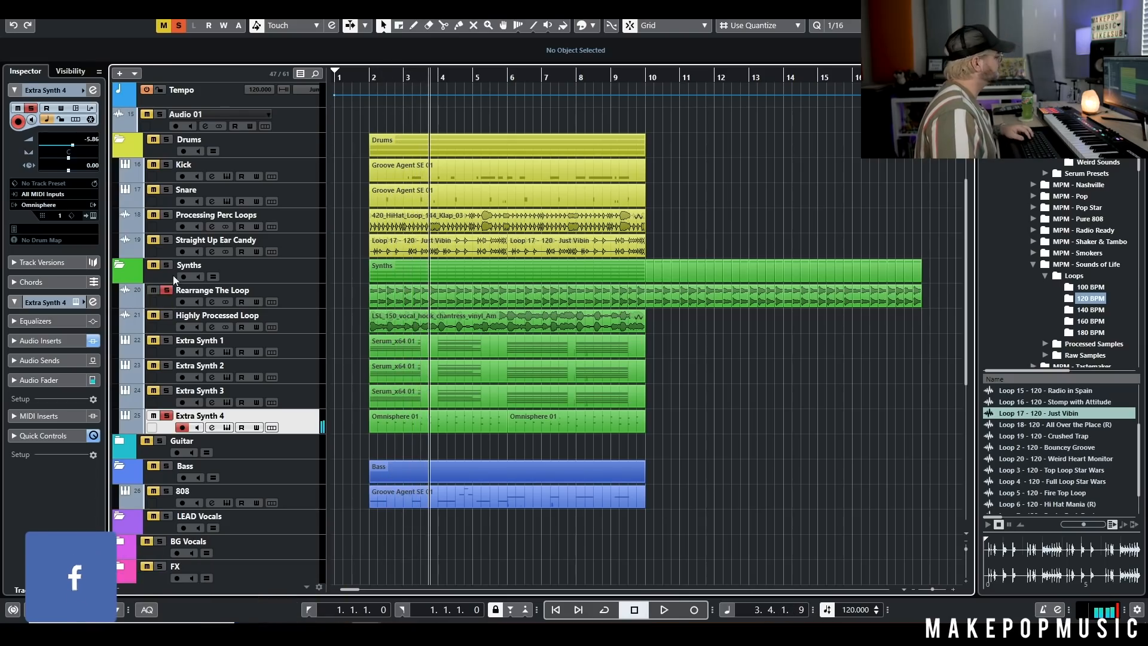
click(370, 78)
key(space)
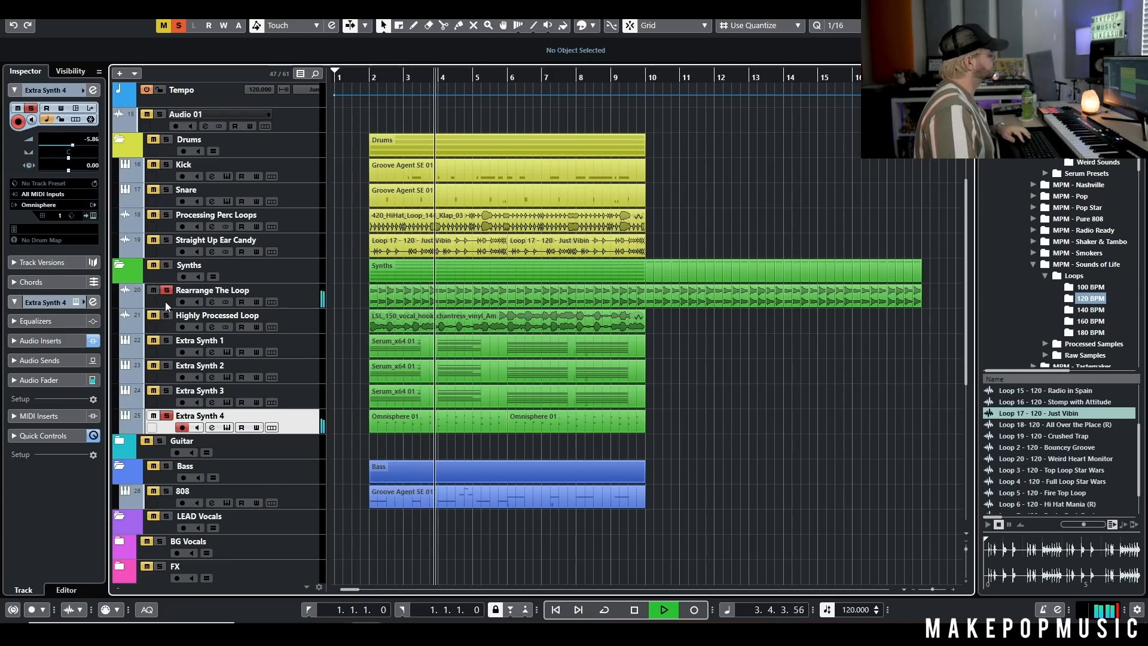
click(179, 25)
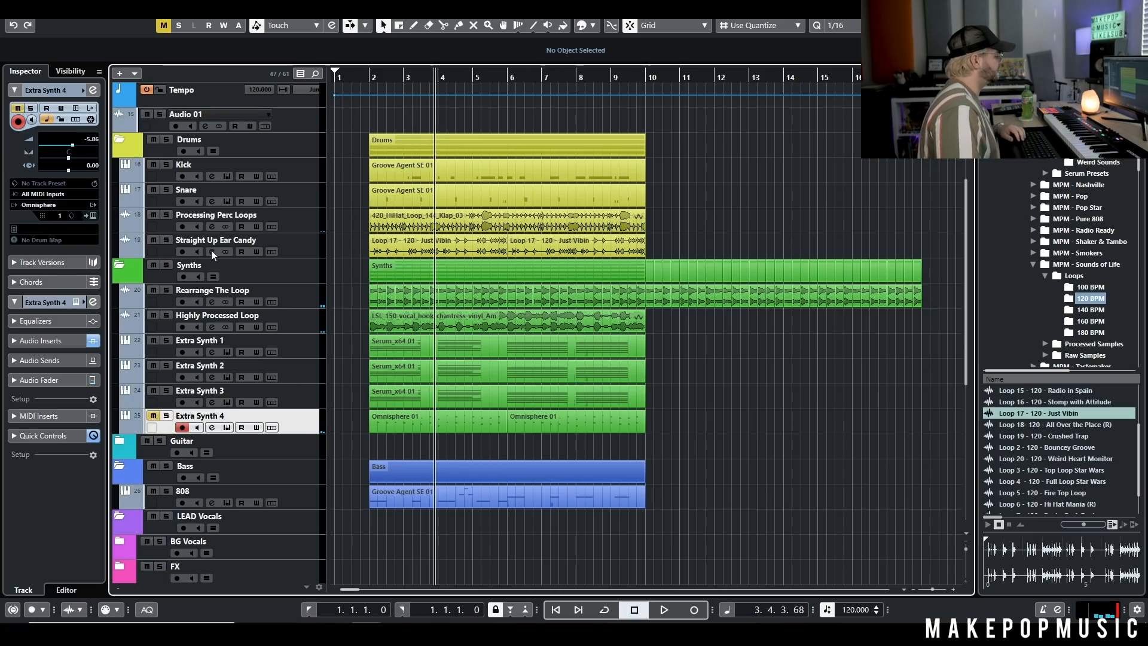
Step: Play the full beat without Extra Synth 4 from just before bar 2, stop in bar 4 and unmute Extra Synth 4
click(364, 77)
key(space)
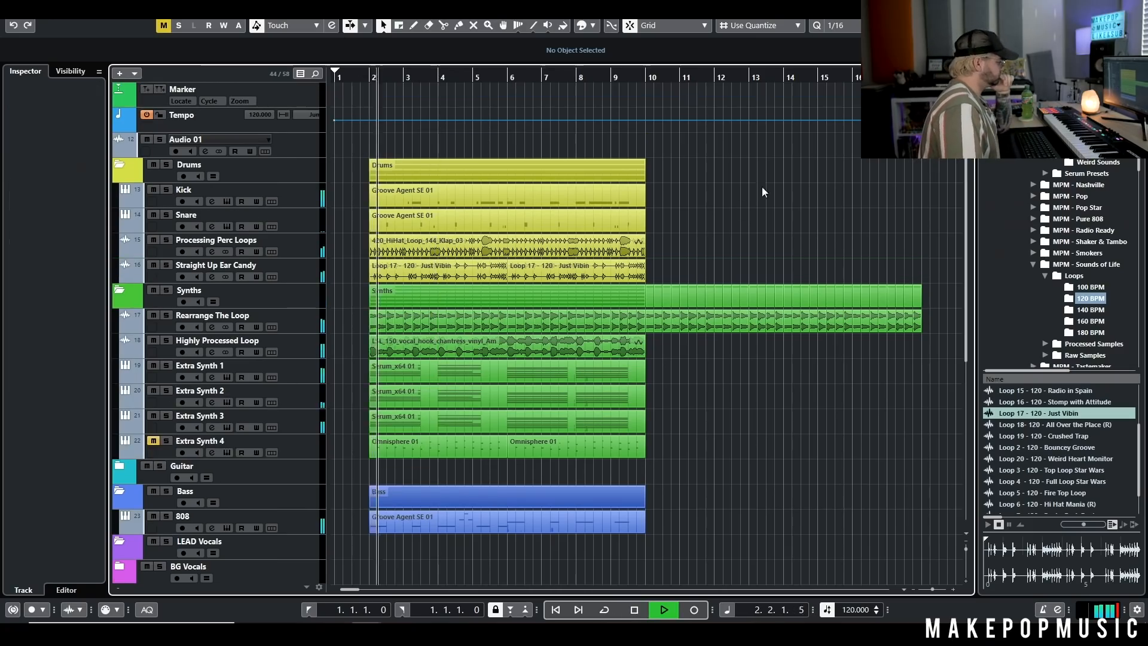
scroll(761, 206, down, 2)
scroll(726, 285, up, 2)
scroll(712, 370, down, 4)
scroll(700, 321, up, 2)
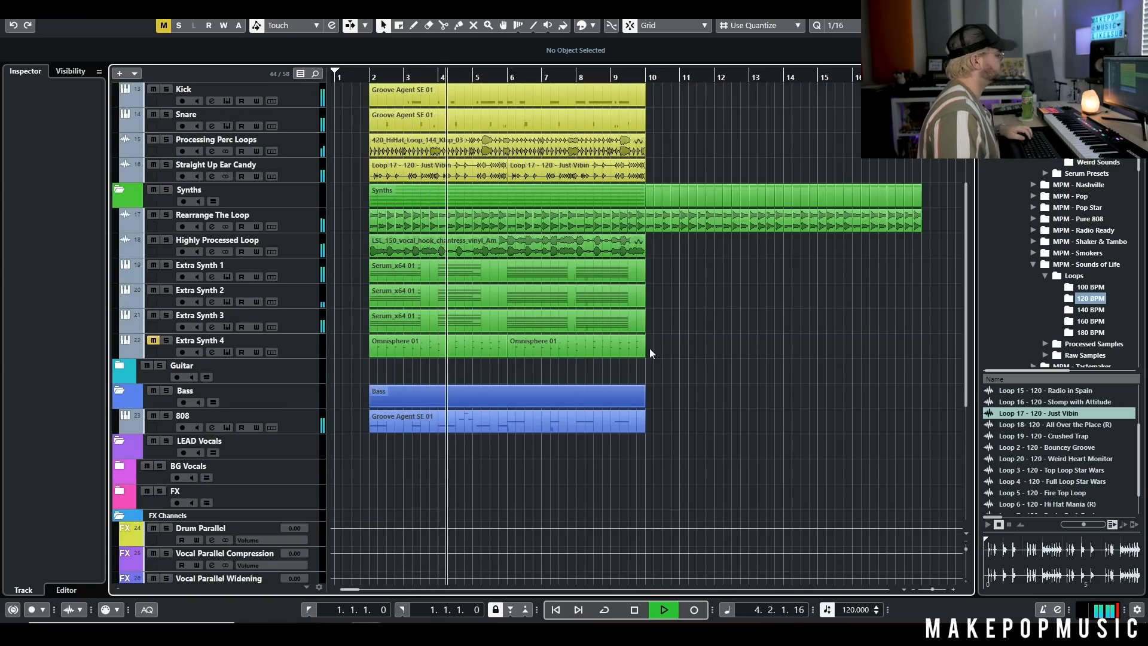
key(space)
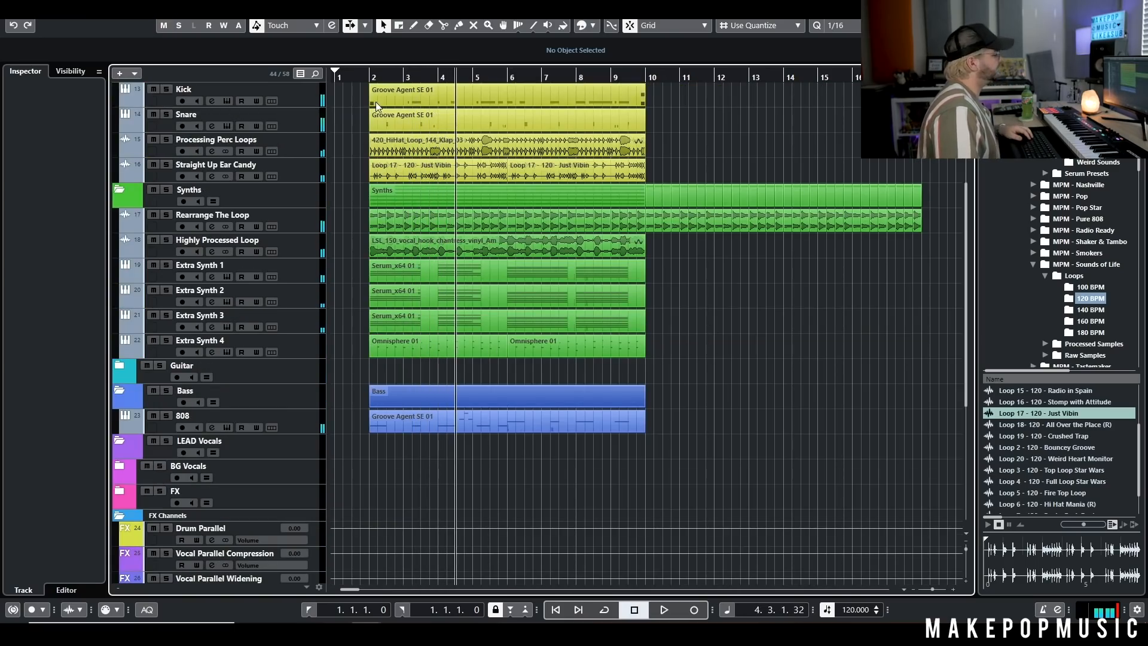
Step: Set the Highly Processed Loop volume to -3.35 while playing the full beat from just before bar 2 to near the end of bar 9
click(367, 75)
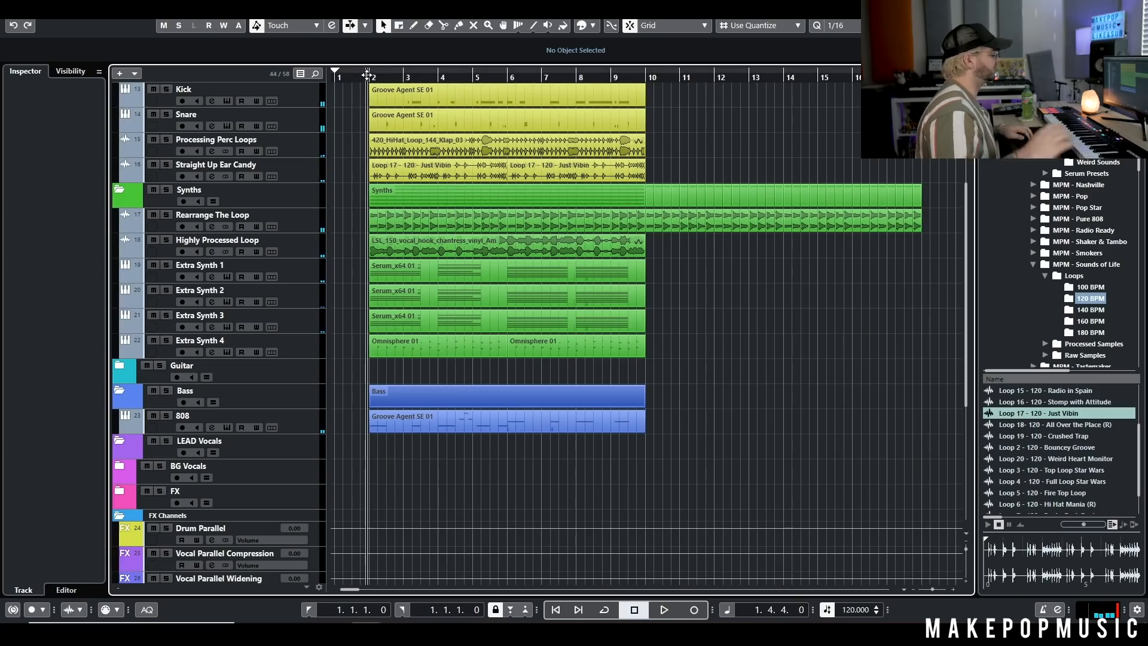
key(space)
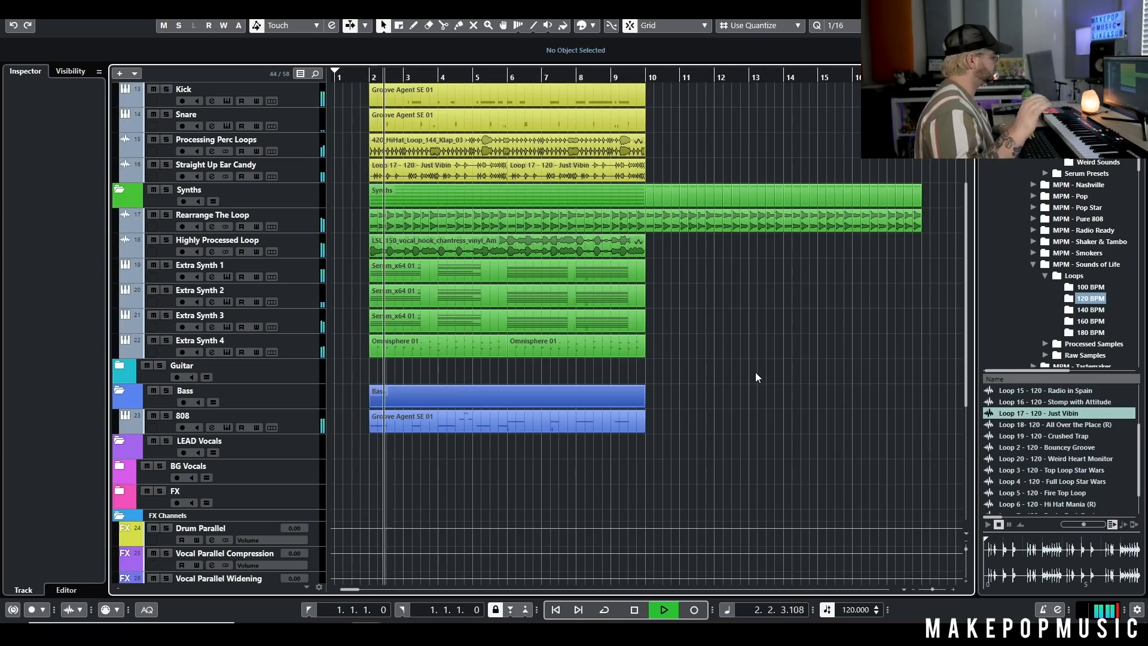
click(315, 354)
click(289, 244)
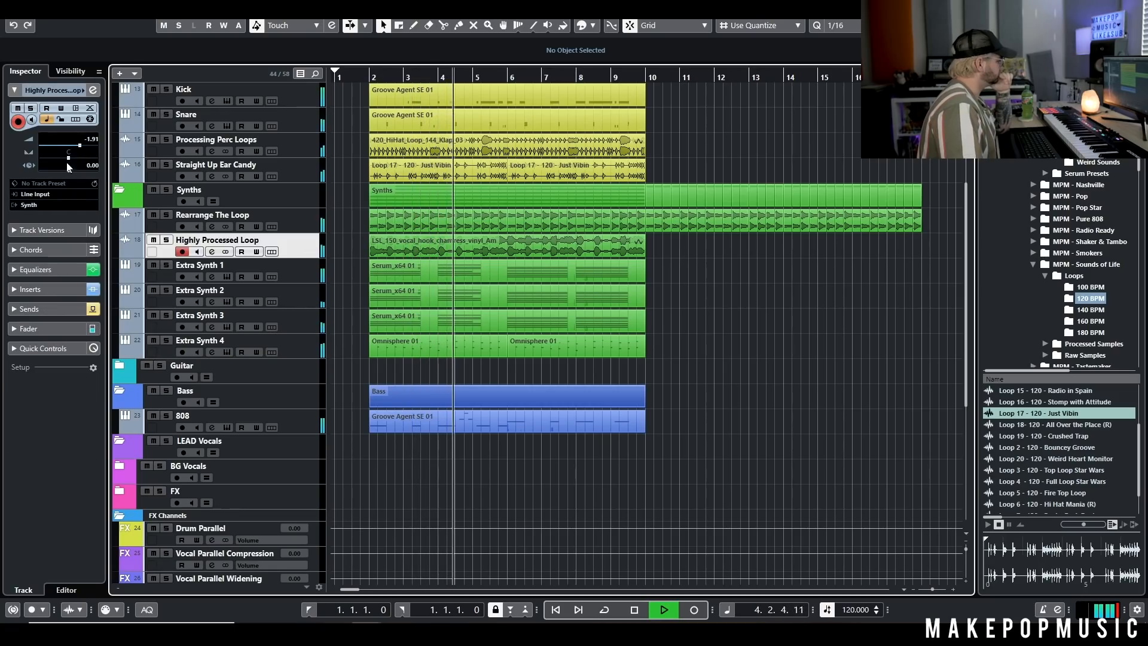
click(77, 146)
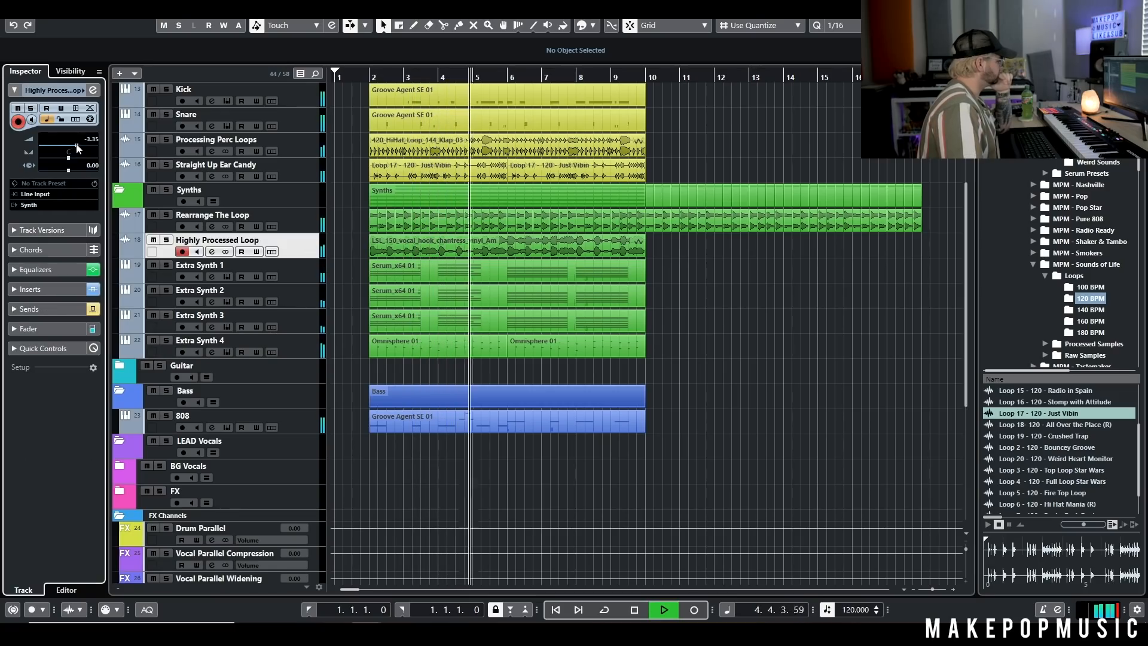
click(670, 323)
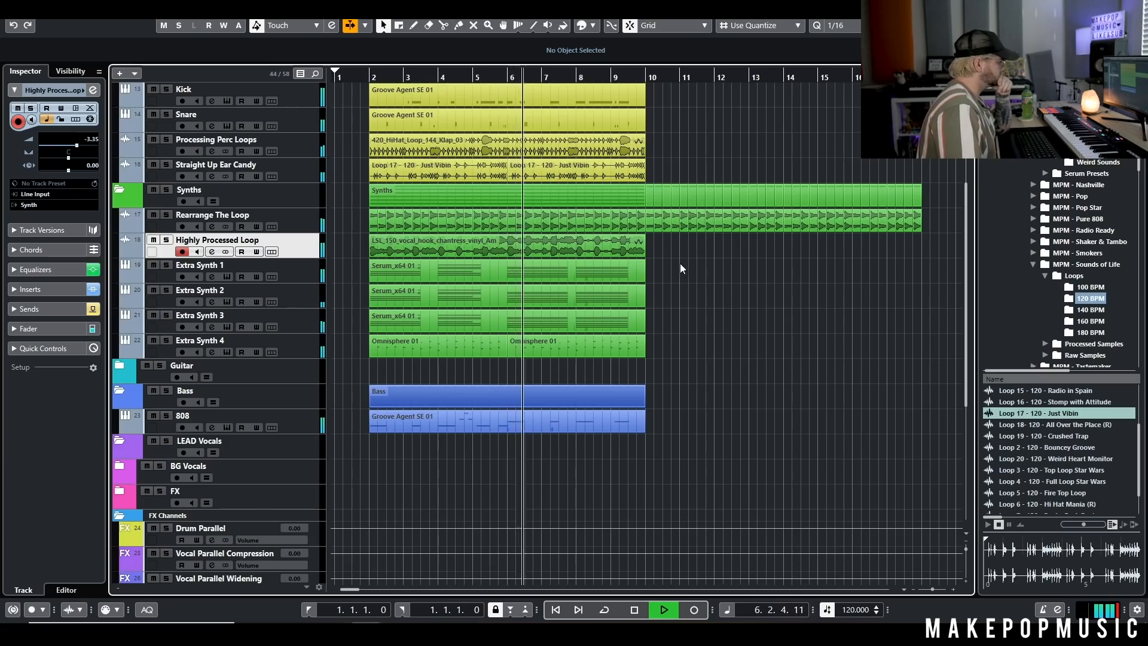
scroll(679, 263, up, 4)
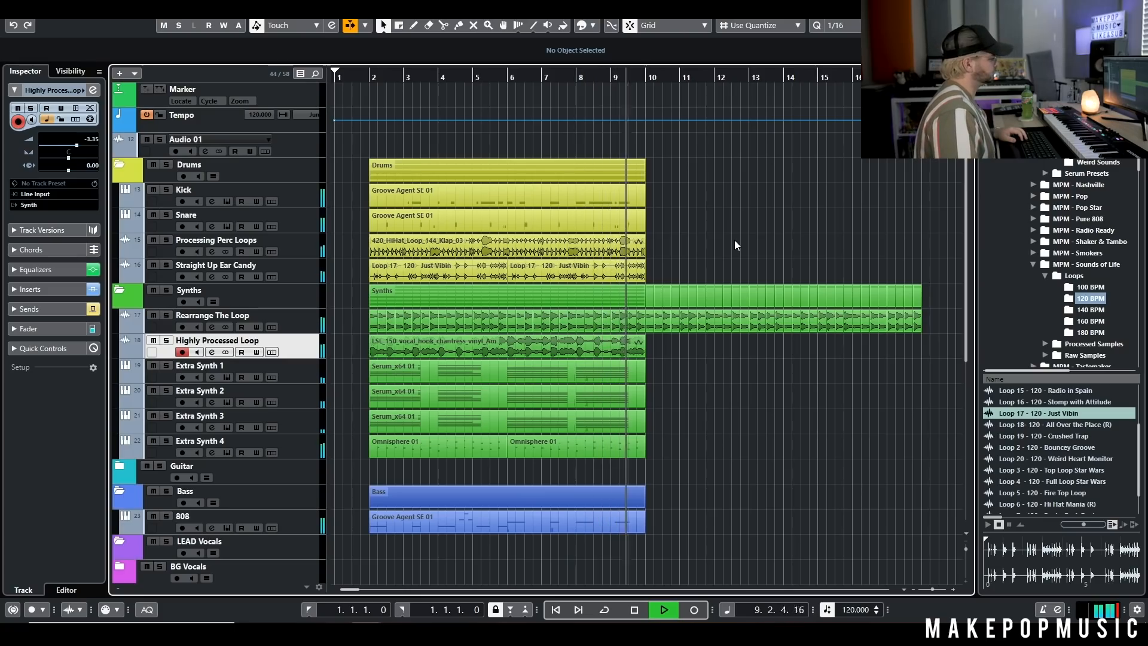
key(space)
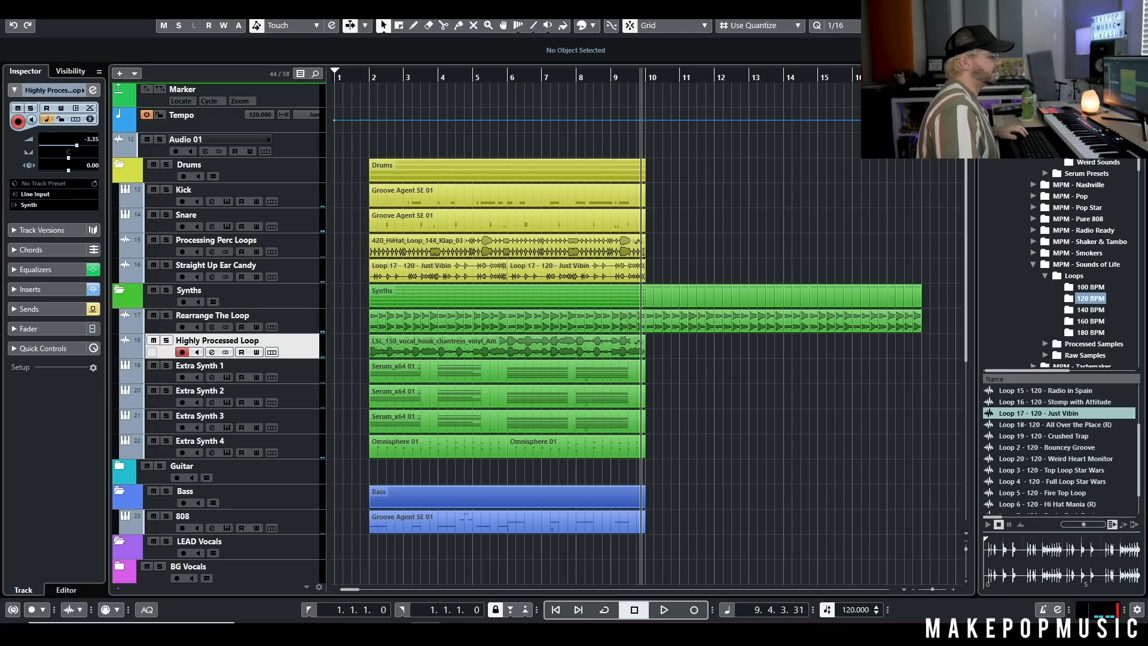
Step: Add the original LSL_150_vocal_hook_chantress_vinyl_Am and BOI1DA_melodic_loop_piano_4bar_90_F#min loops on separate new tracks above Marker, both starting at bar 1
drag(645, 84, 643, 91)
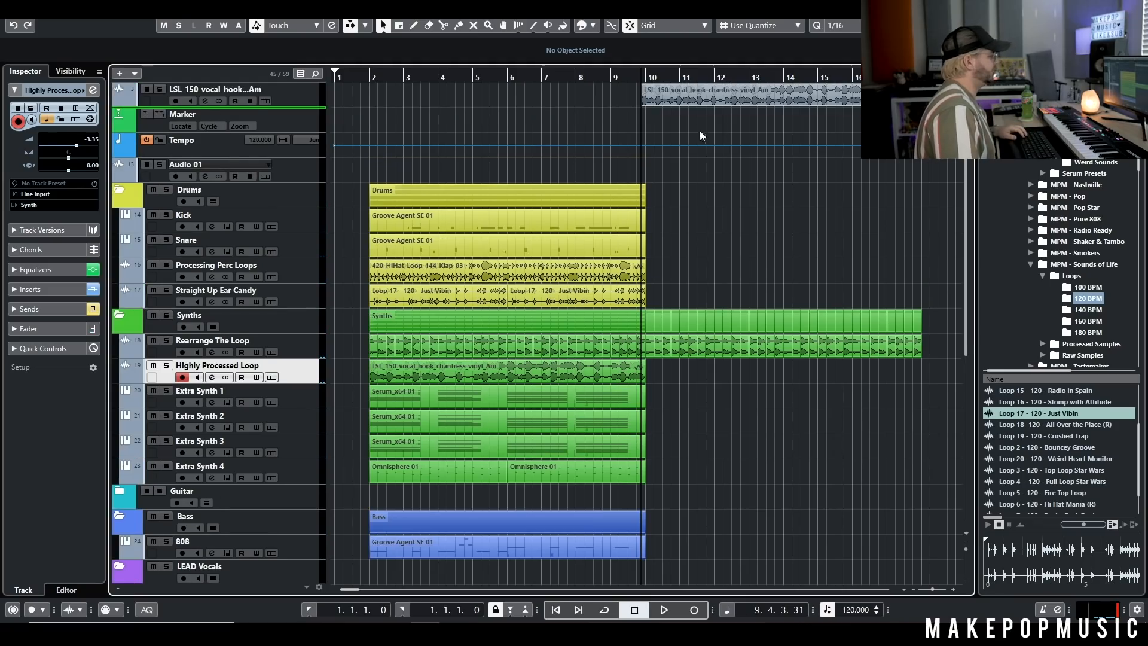
drag(596, 113, 445, 108)
key(KP_Decimal)
Step: Solo the original vocal hook and BOI1DA piano loop tracks and play them together from bar 1 into bar 3
click(160, 114)
click(160, 89)
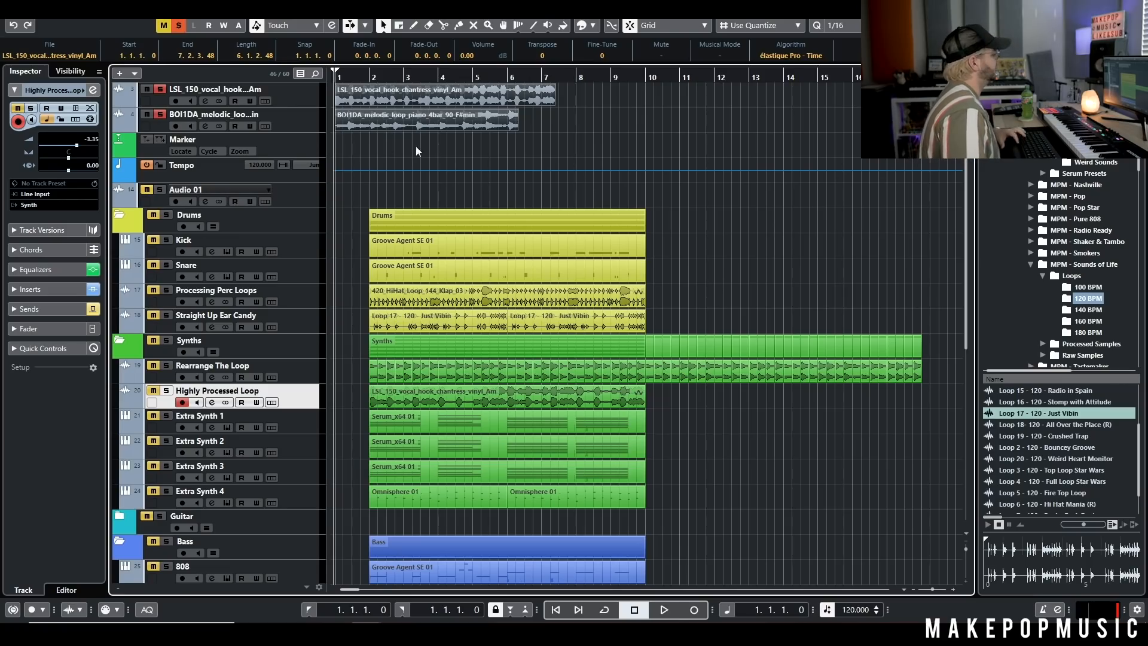
key(space)
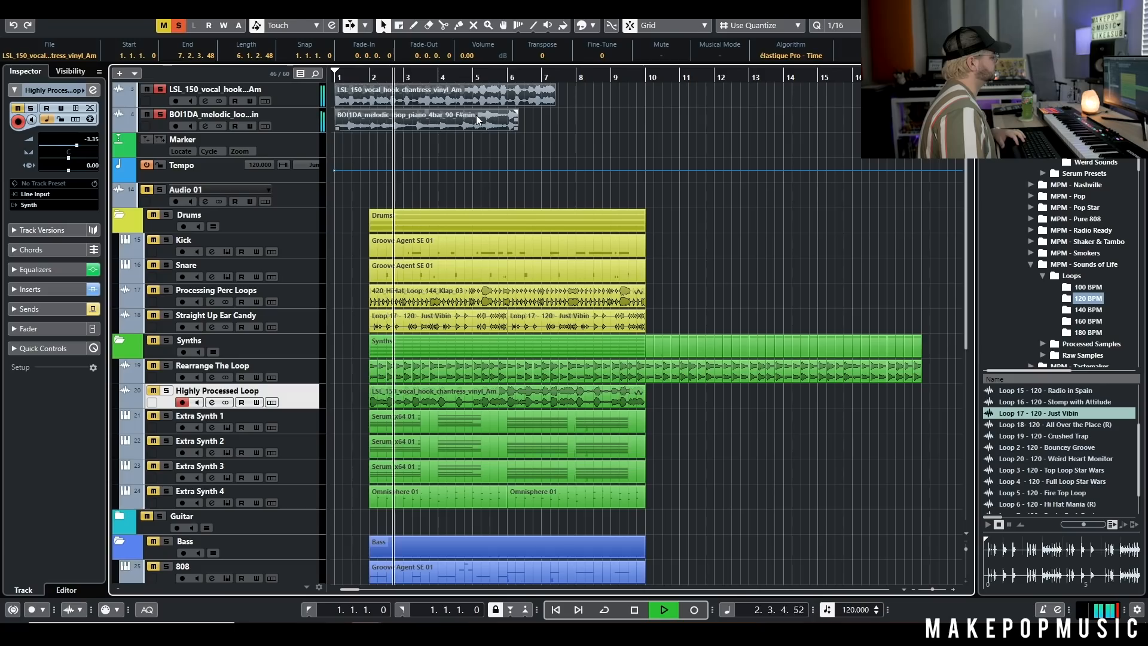
key(space)
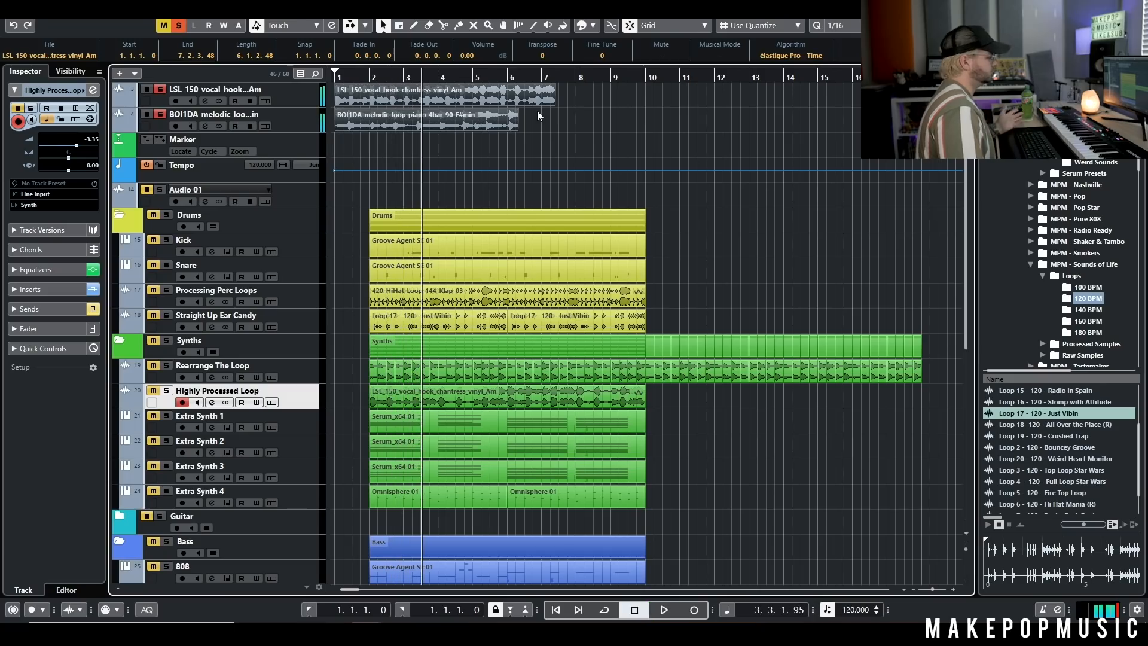
Step: Play only the original BOI1DA piano loop from bar 1 to the start of bar 2, clear its solo and mute its track
click(337, 75)
click(581, 126)
key(space)
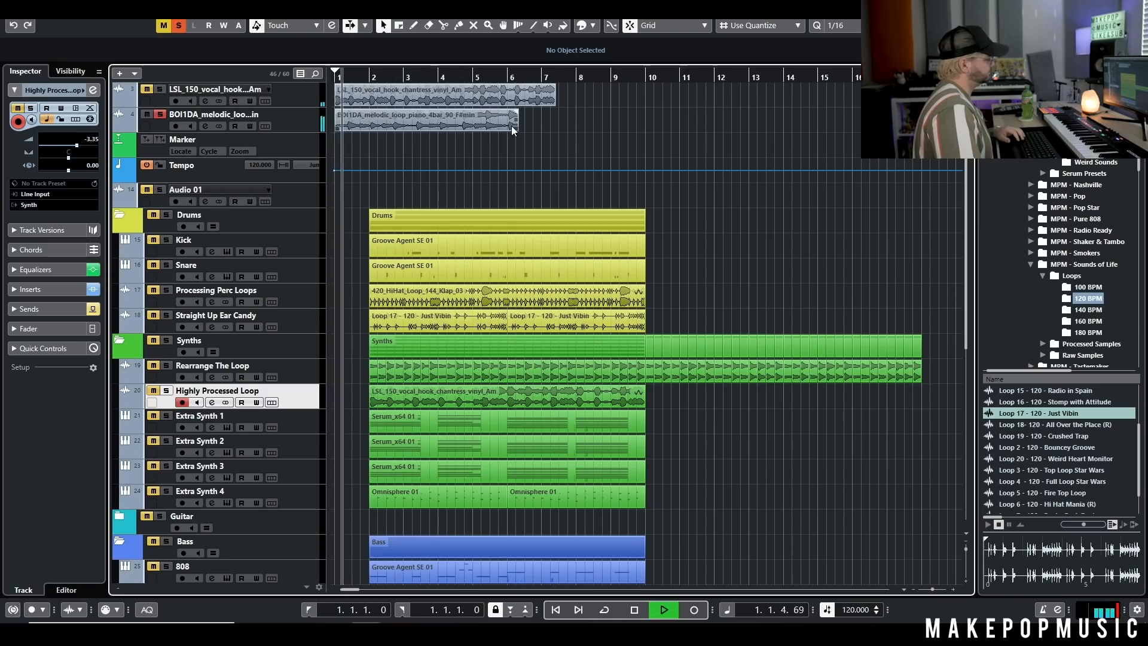
key(space)
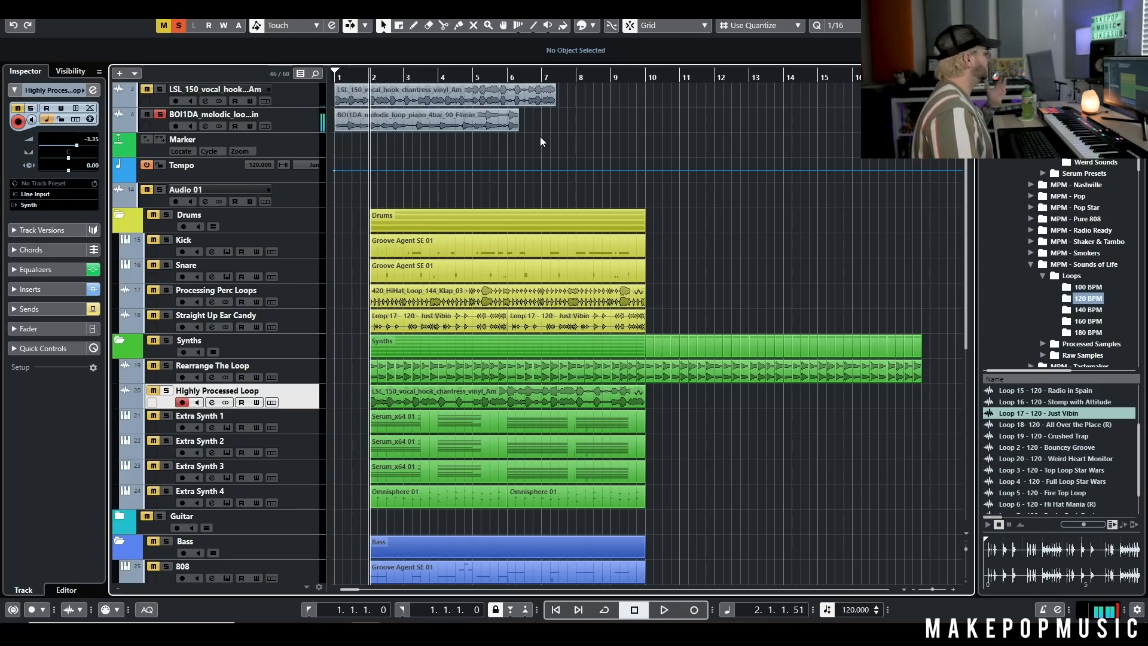
click(160, 114)
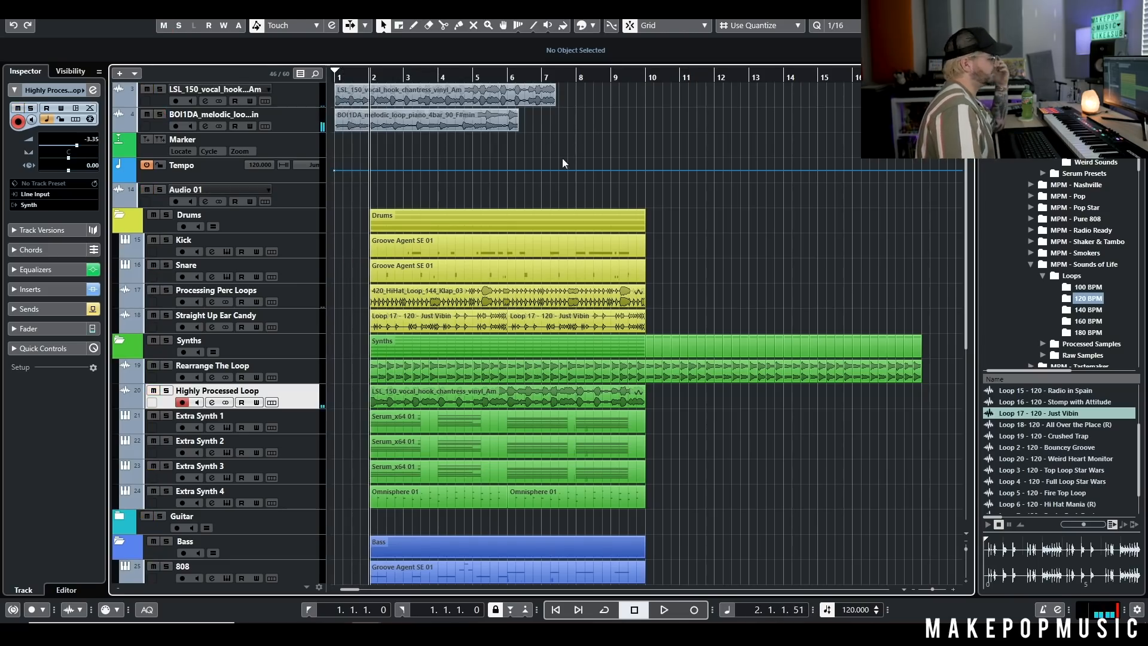
click(148, 114)
Step: Play the original LSL_150 vocal hook loop in solo from bar 1 into bar 3, clear its solo and mute its track
click(160, 89)
click(337, 76)
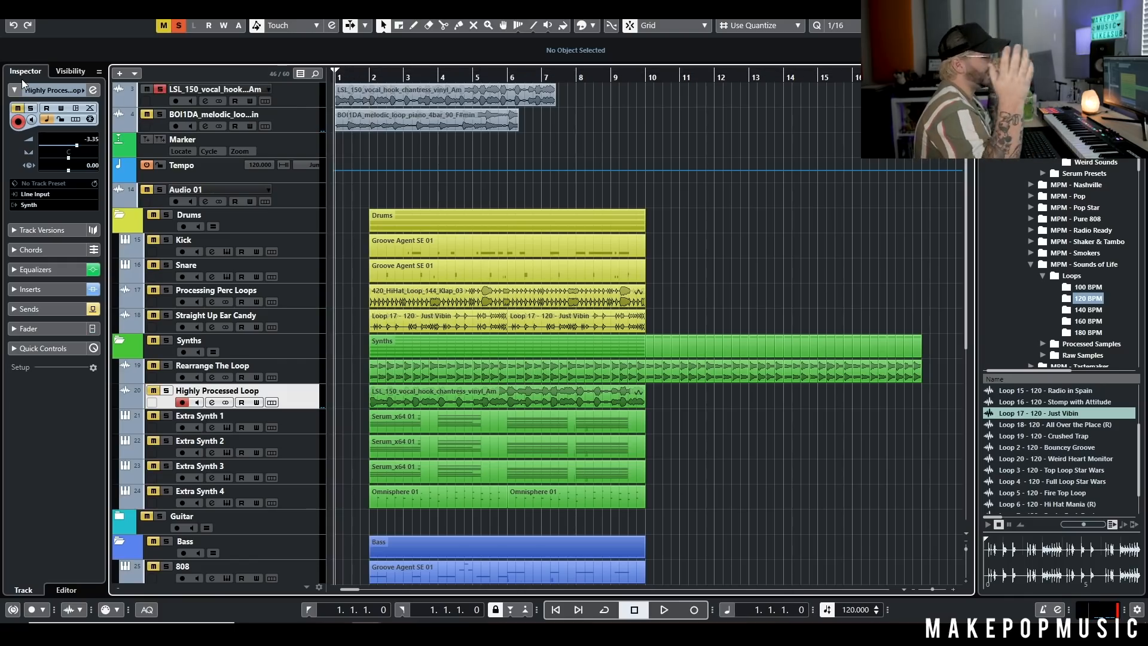
key(space)
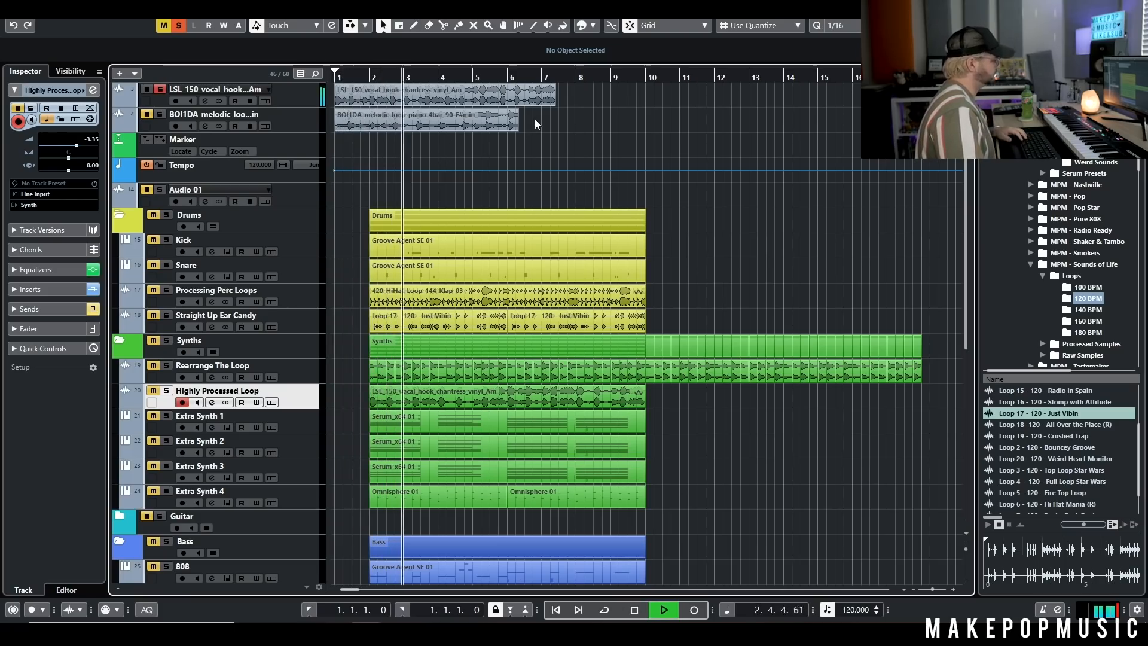
key(space)
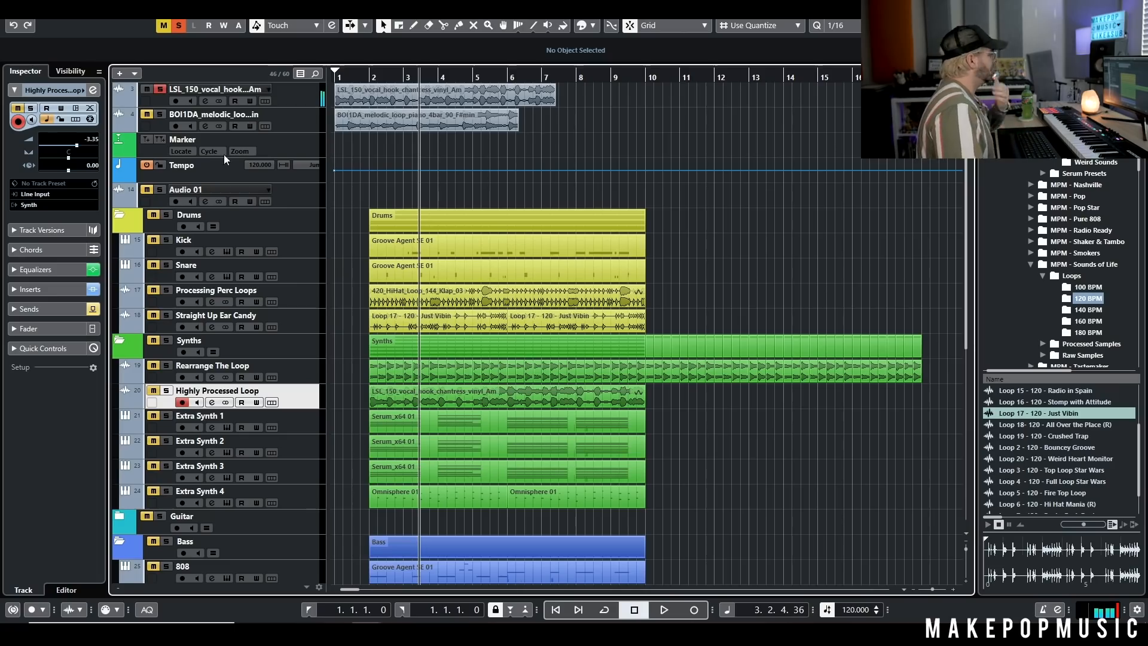
click(159, 89)
click(147, 89)
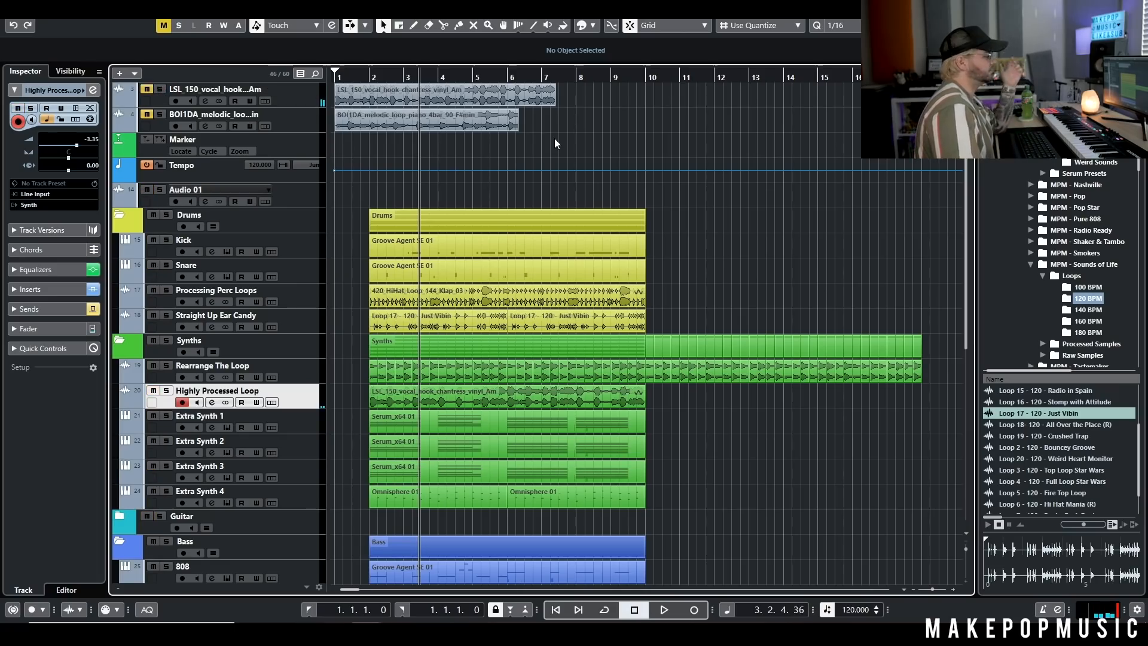